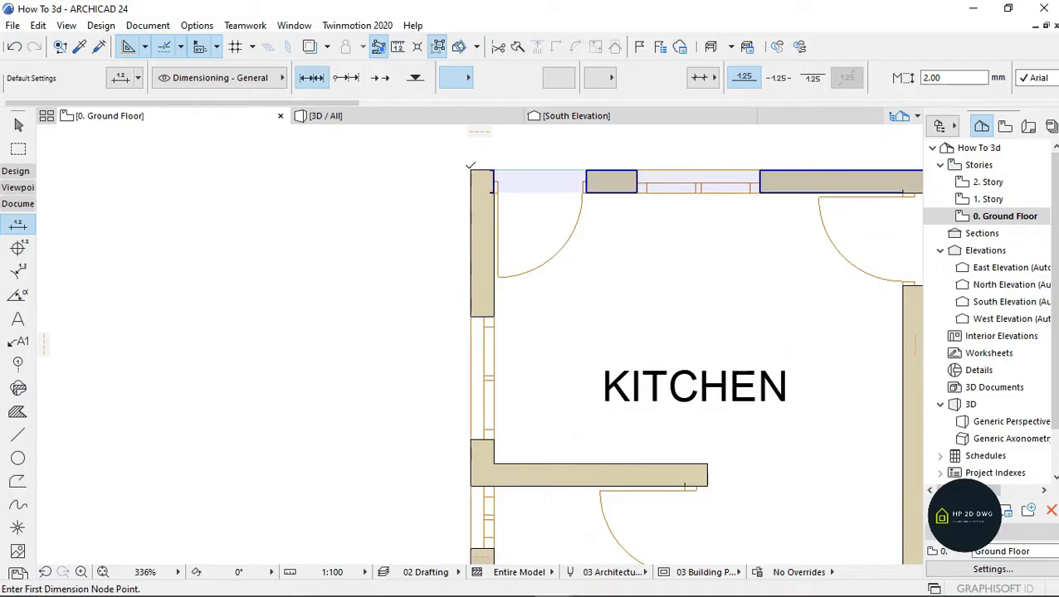
# Step: Start a dimension chain at the plan's outer northwest corner, adding the edges of the kitchen and store windows along the west wall
pyautogui.click(471, 169)
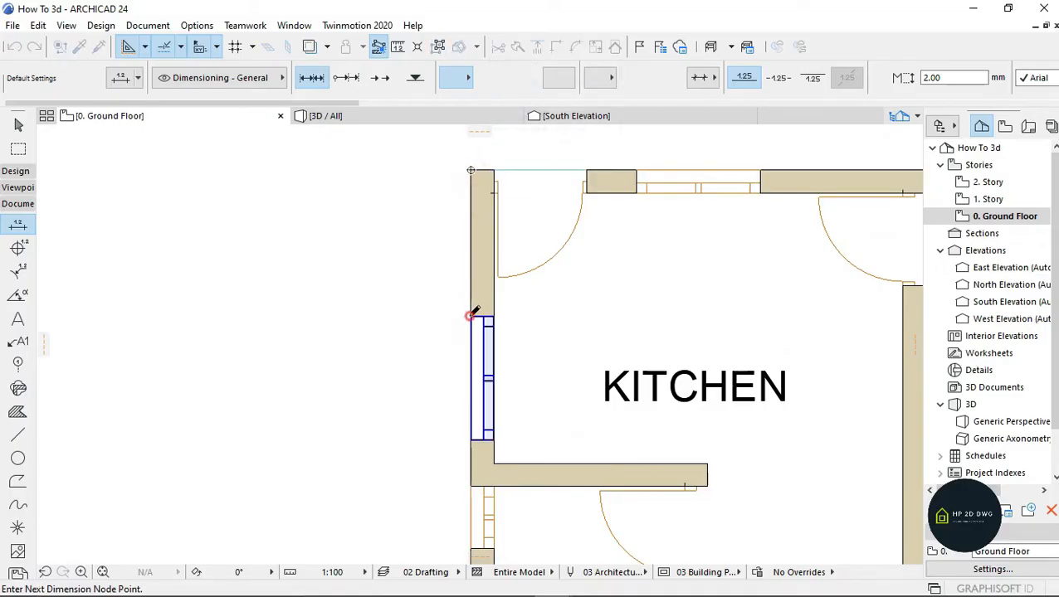
pyautogui.scroll(-3, 470, 314)
pyautogui.scroll(3, 469, 317)
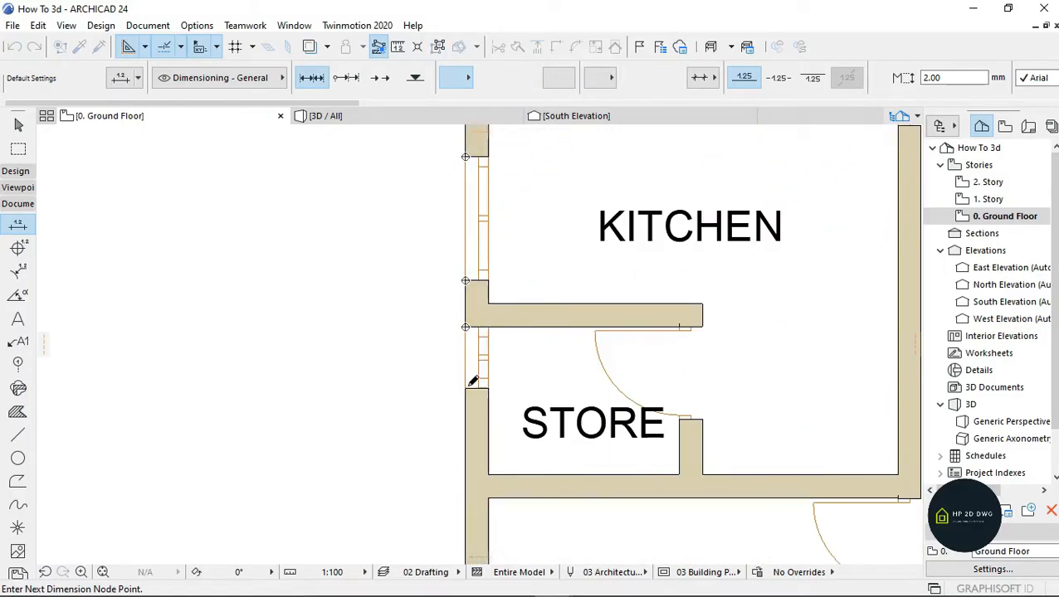
pyautogui.scroll(-3, 469, 305)
pyautogui.scroll(3, 455, 252)
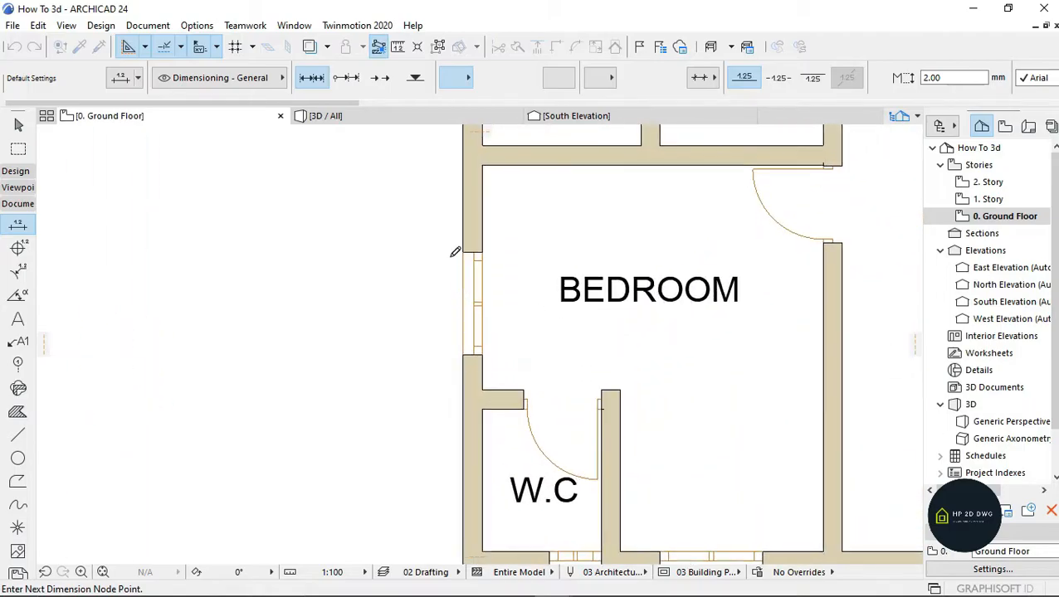
# Step: Add both edges of the bedroom window and the outer southwest corner to the west wall's dimension chain
pyautogui.click(463, 252)
pyautogui.click(463, 355)
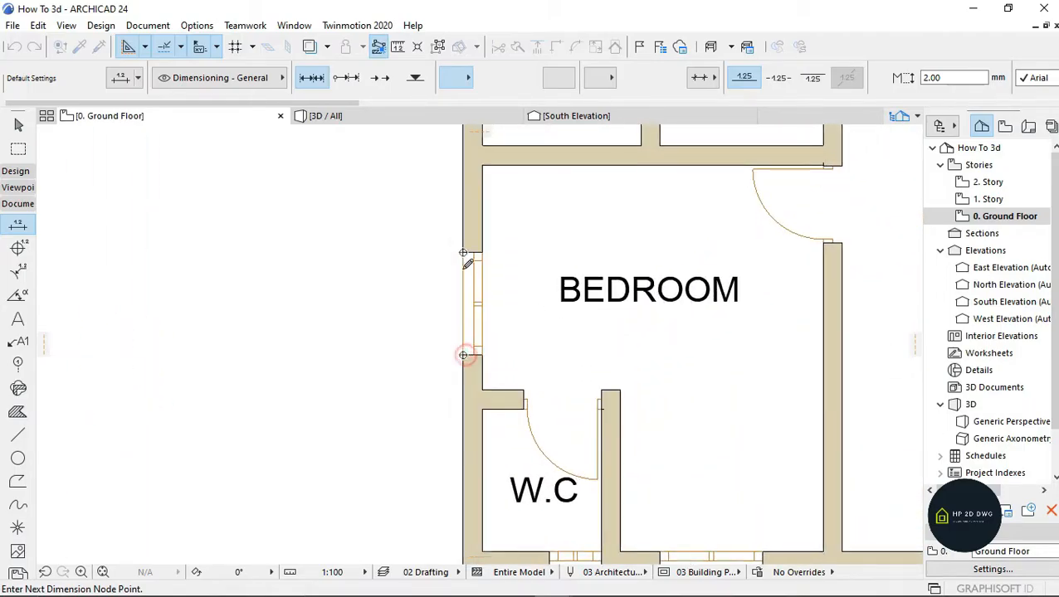
pyautogui.scroll(-3, 473, 407)
pyautogui.scroll(3, 462, 370)
pyautogui.scroll(-4, 457, 371)
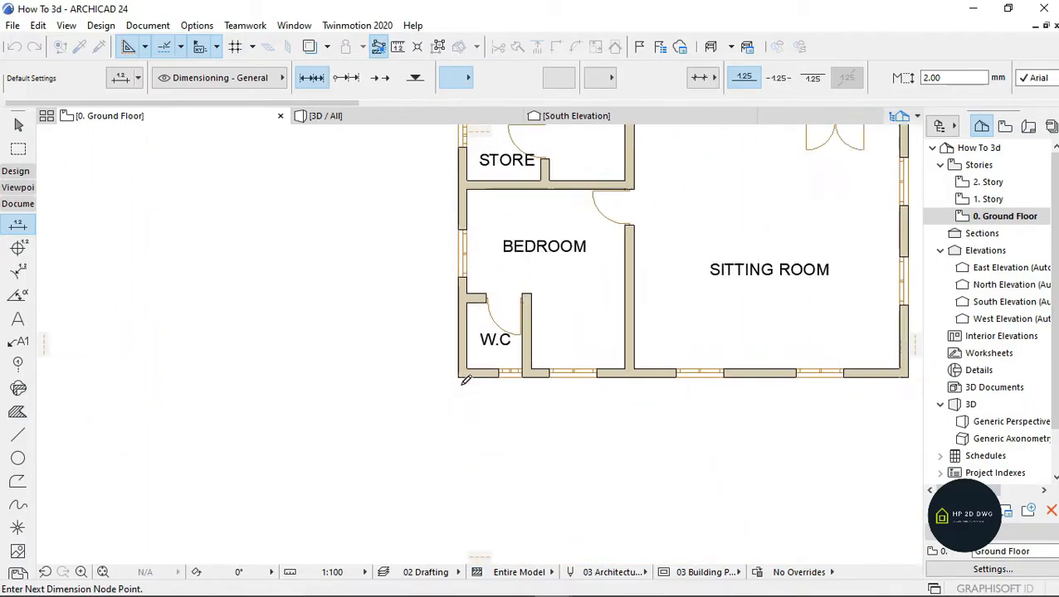
pyautogui.scroll(1, 463, 215)
pyautogui.scroll(2, 463, 215)
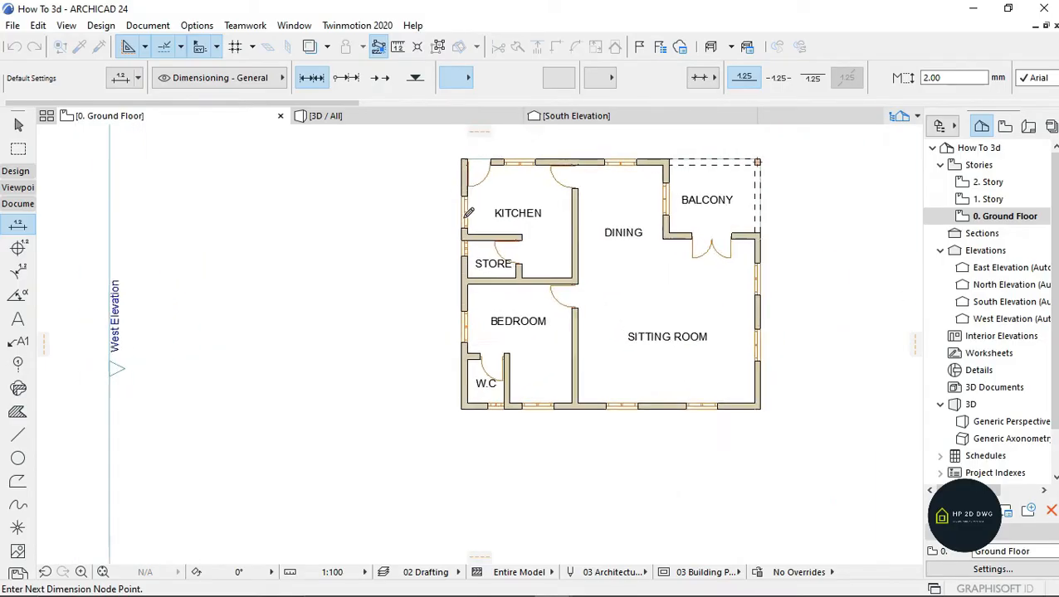
# Step: Finish the point selection and place the dimension line just outside the west wall
pyautogui.rightClick(353, 217)
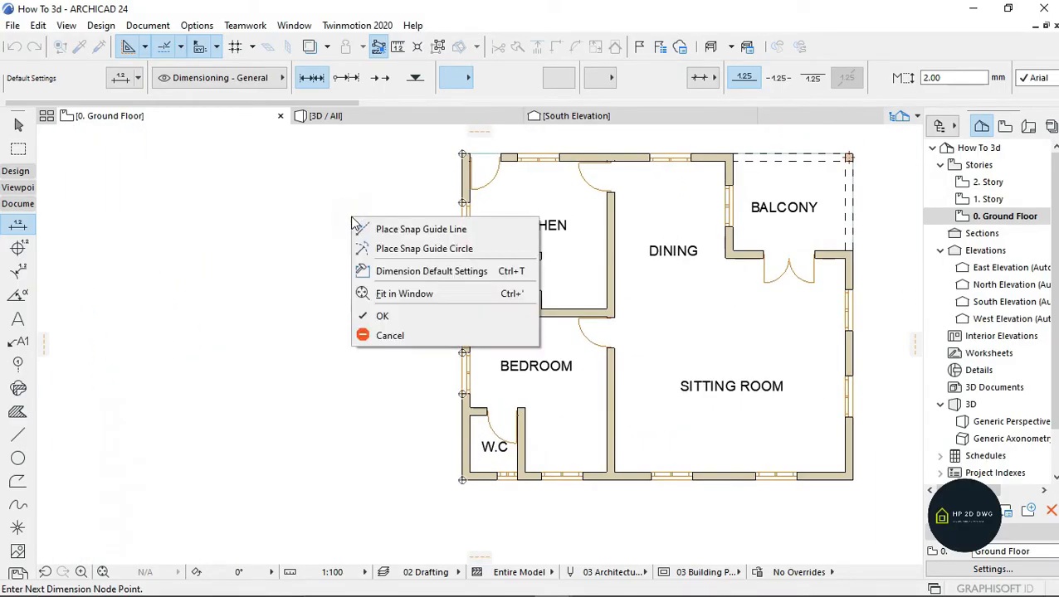
pyautogui.click(404, 319)
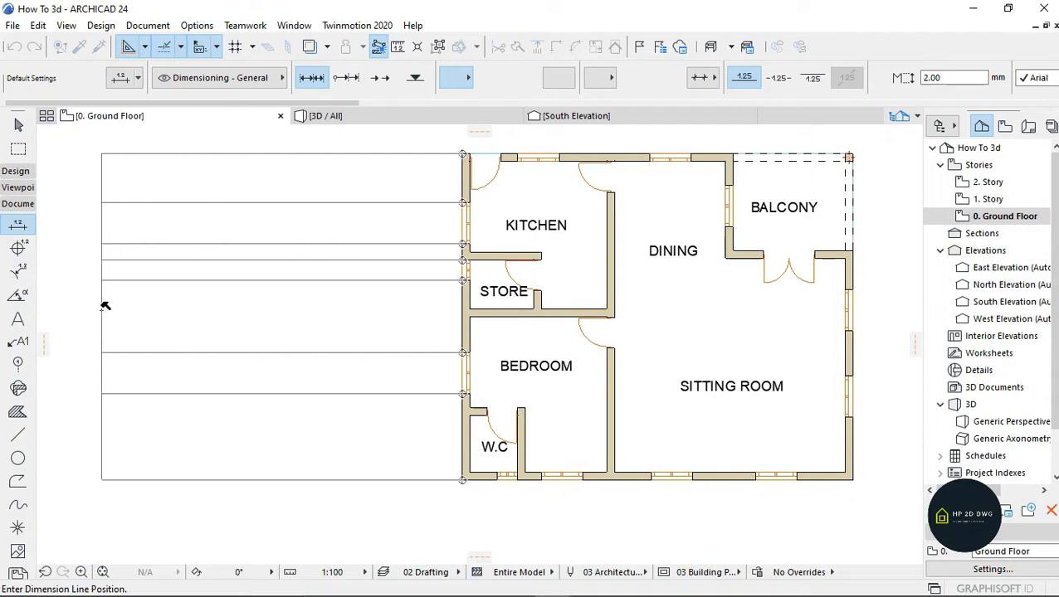
pyautogui.click(445, 320)
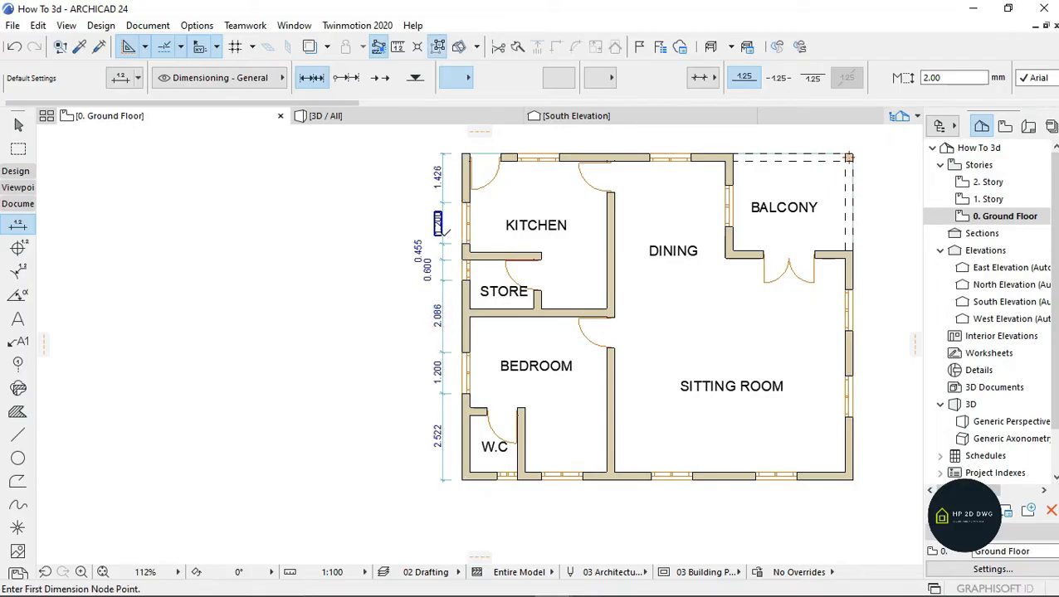
# Step: Examine the values, unit format and readability of the dimensions along the west wall
pyautogui.scroll(3, 443, 235)
pyautogui.scroll(-4, 443, 301)
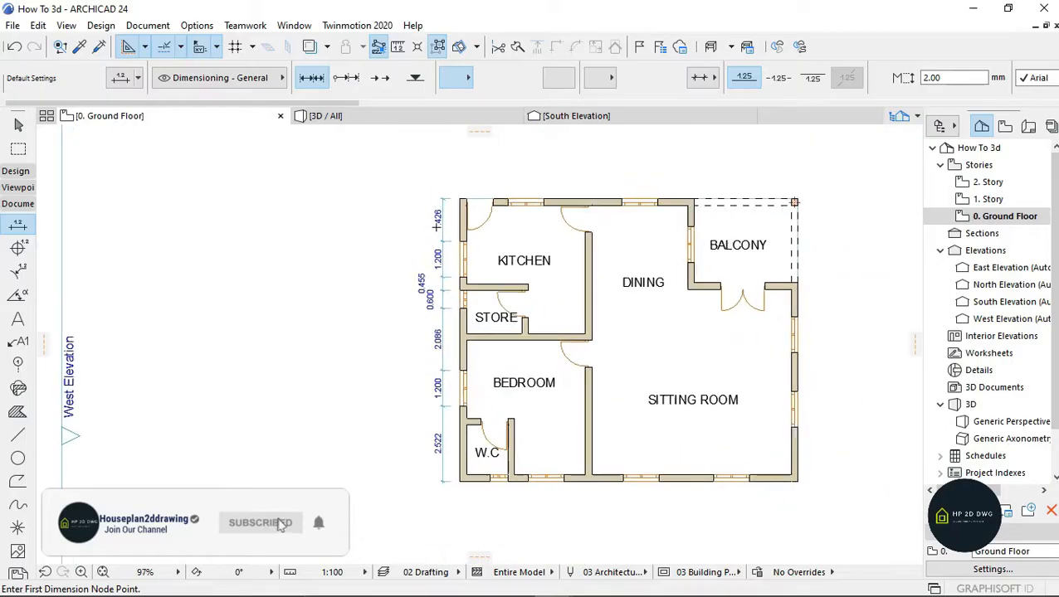
pyautogui.scroll(3, 424, 274)
pyautogui.scroll(-3, 470, 263)
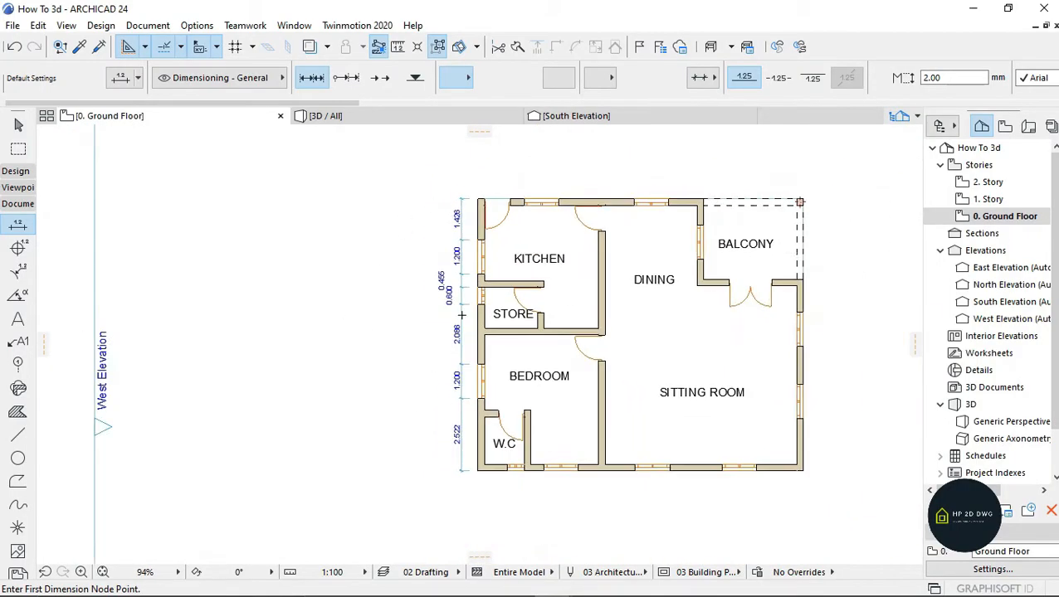
pyautogui.scroll(2, 415, 249)
pyautogui.scroll(1, 400, 238)
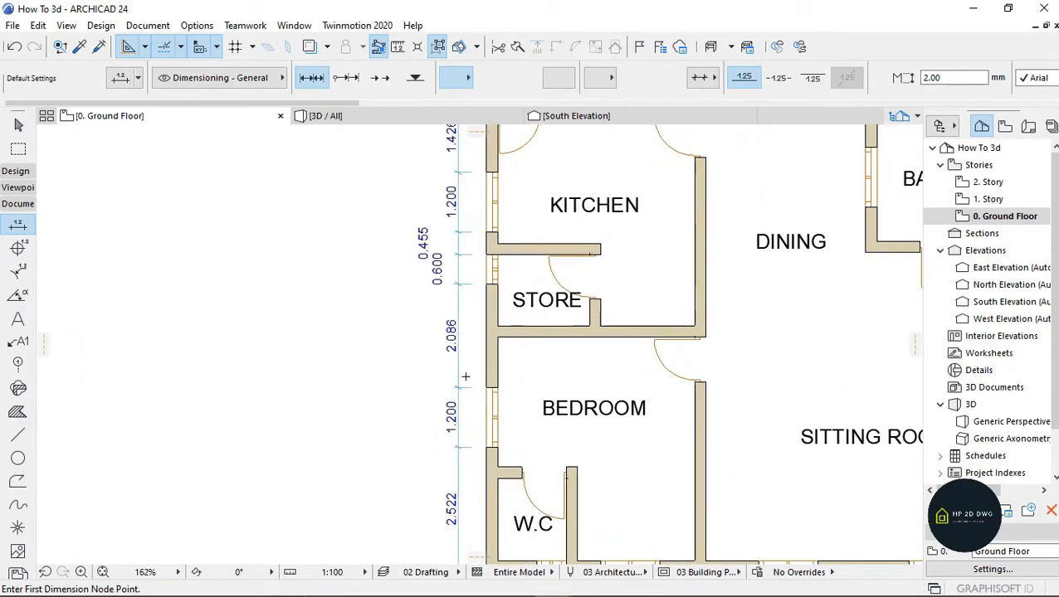
pyautogui.scroll(-3, 429, 280)
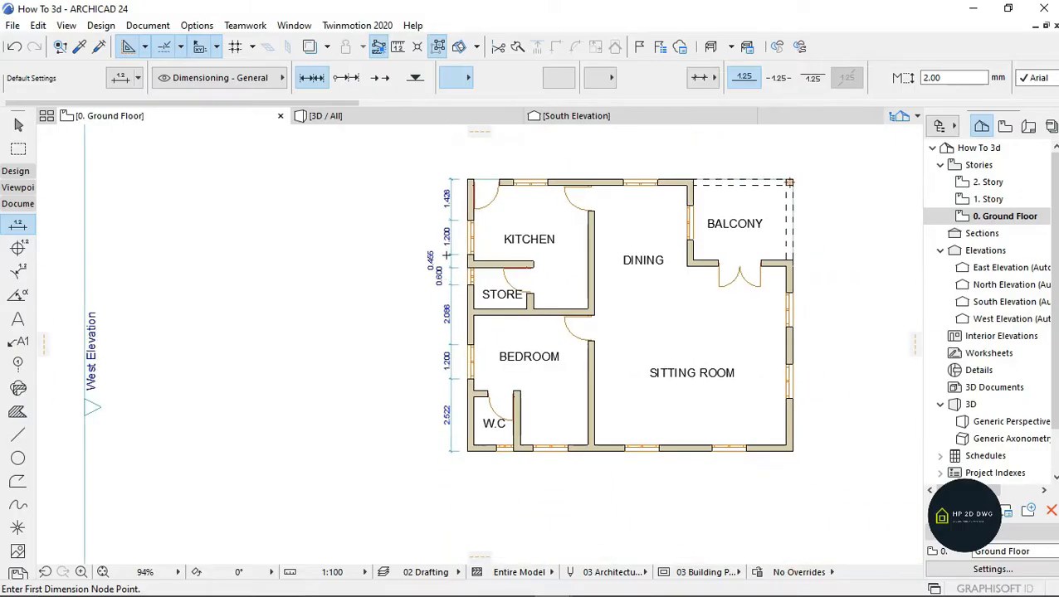
pyautogui.scroll(6, 446, 256)
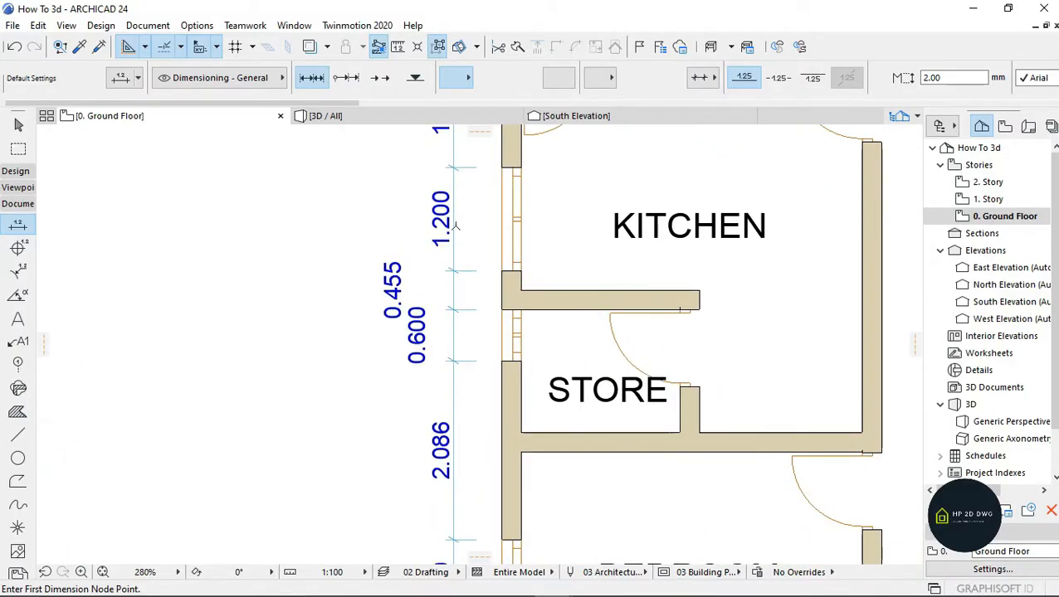
pyautogui.scroll(-6, 462, 209)
pyautogui.scroll(1, 462, 247)
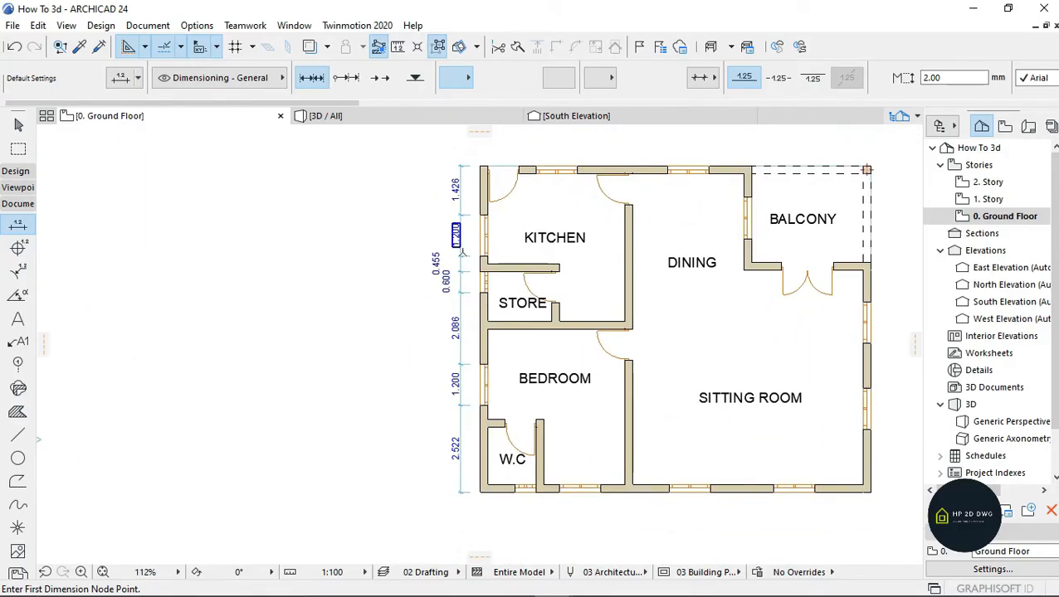
pyautogui.scroll(-1, 463, 253)
pyautogui.scroll(1, 464, 249)
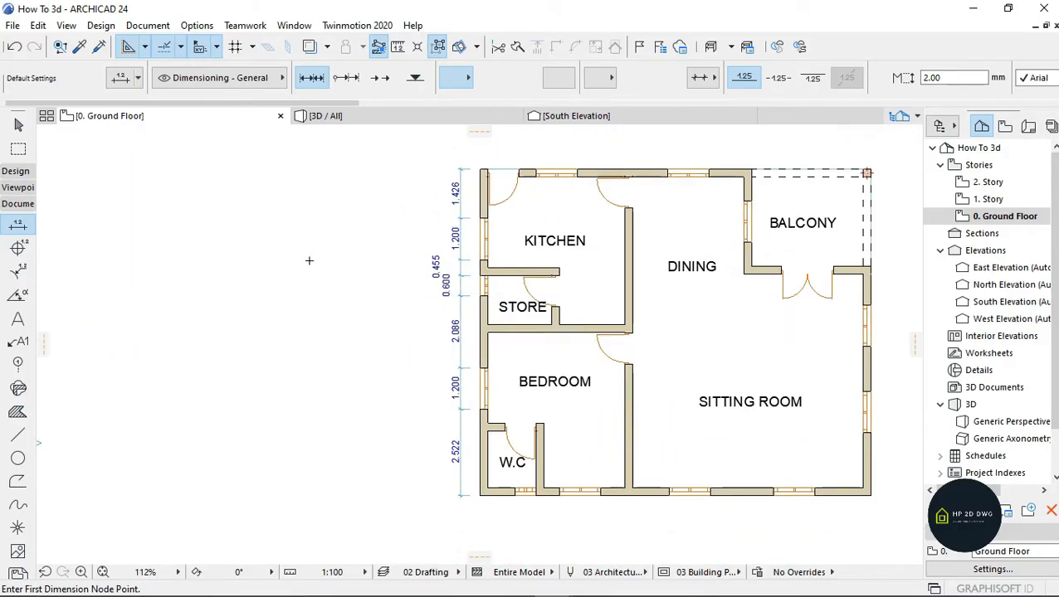
# Step: Switch the project's dimension standard to Plain Millimeter
pyautogui.click(148, 26)
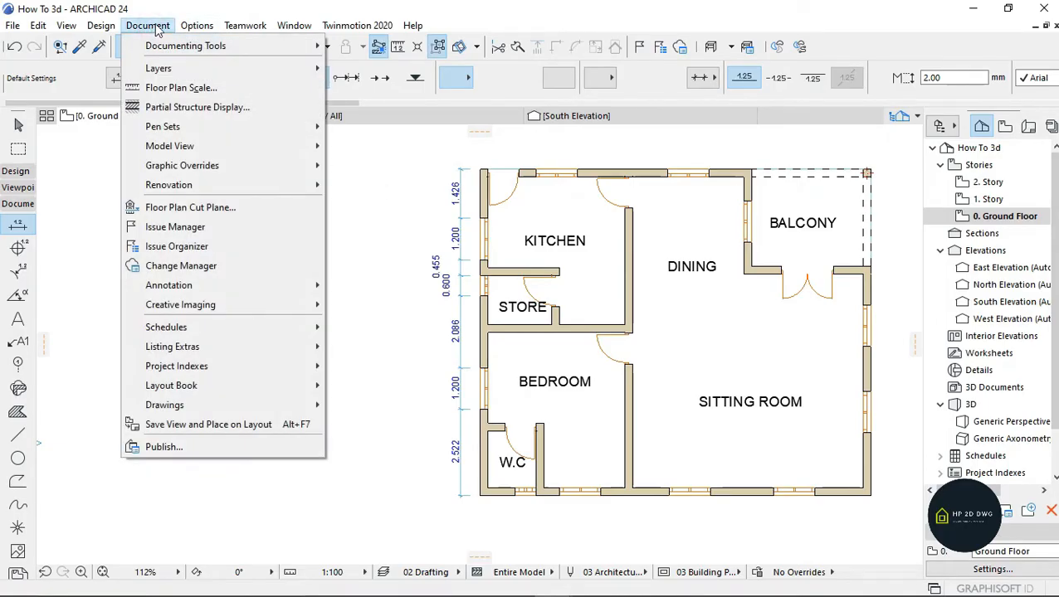
pyautogui.moveTo(189, 28)
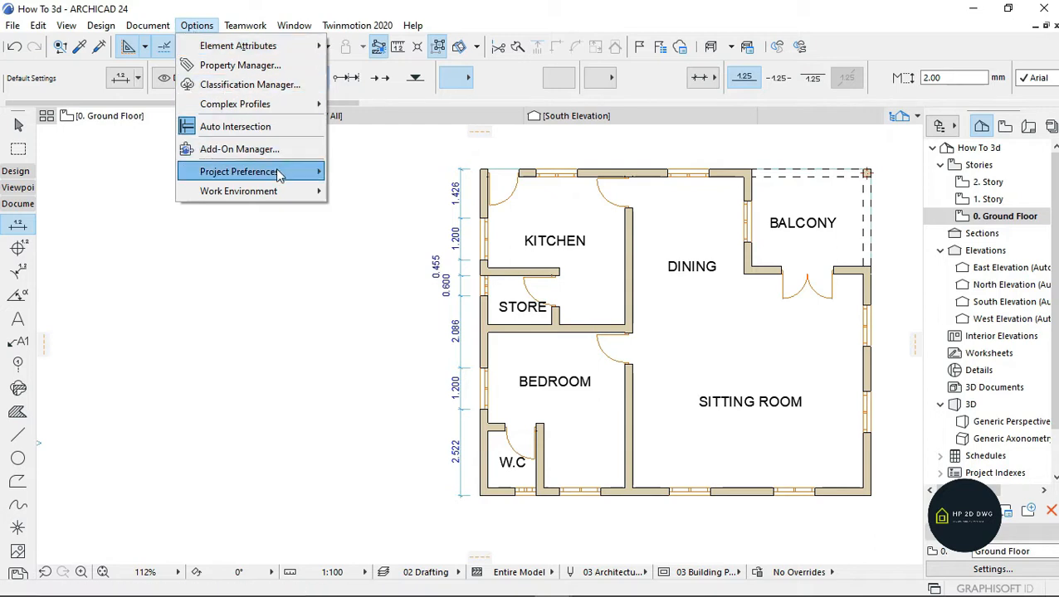
pyautogui.moveTo(253, 175)
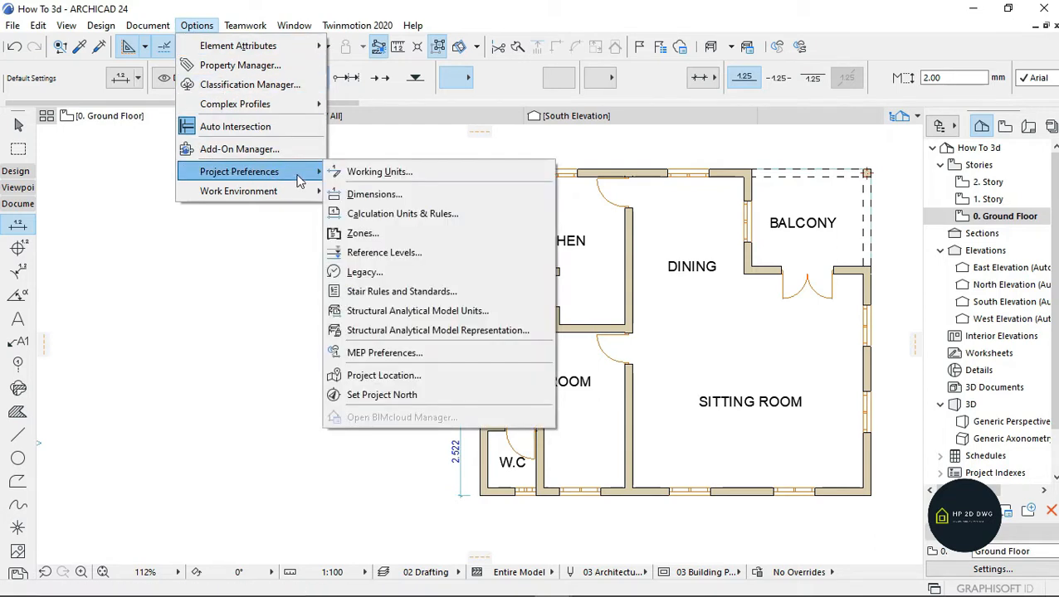
pyautogui.click(375, 194)
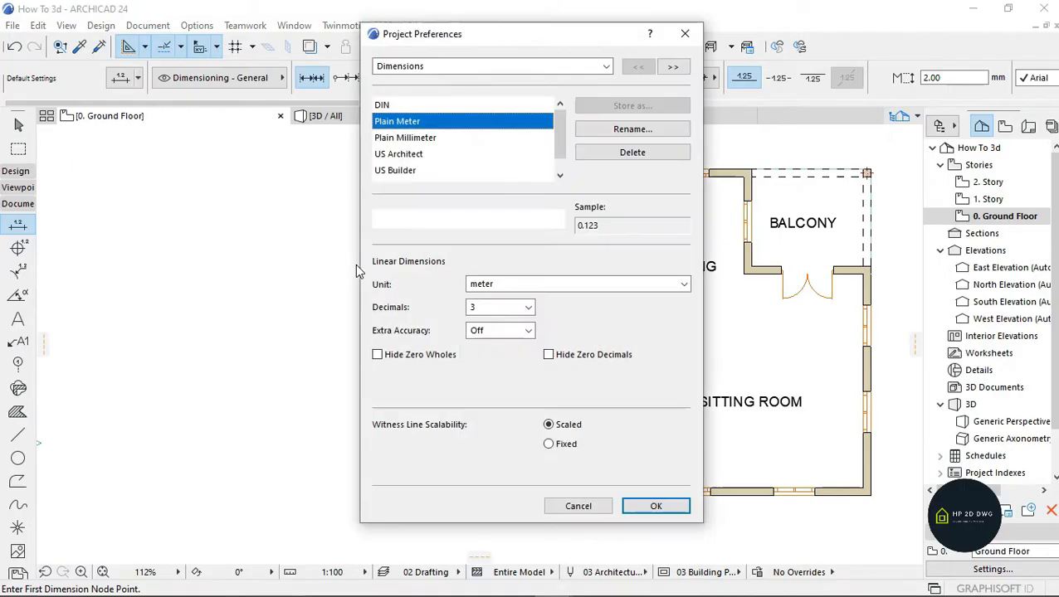
pyautogui.click(404, 139)
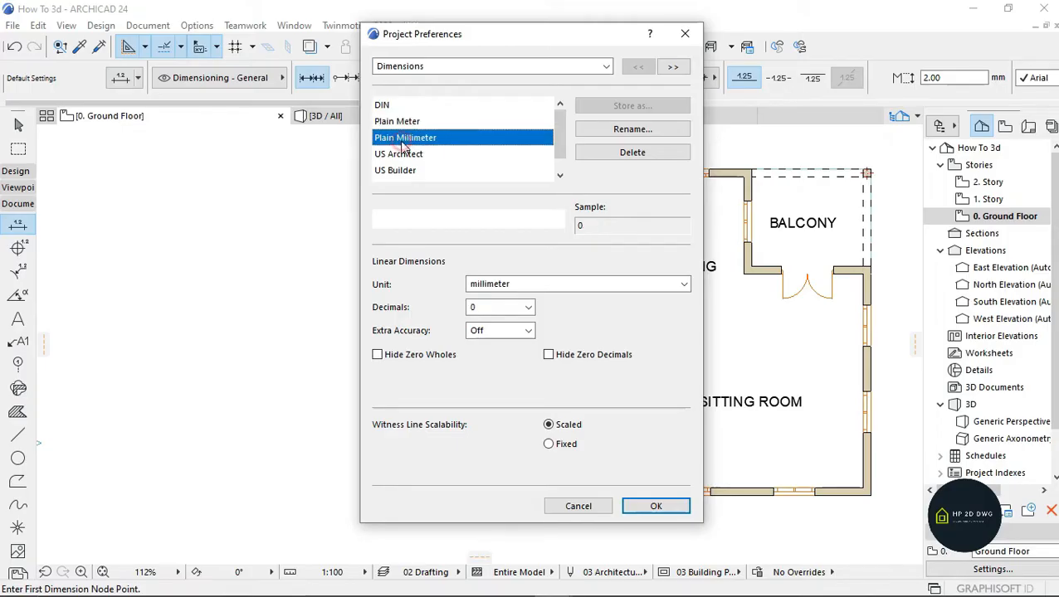
pyautogui.click(656, 506)
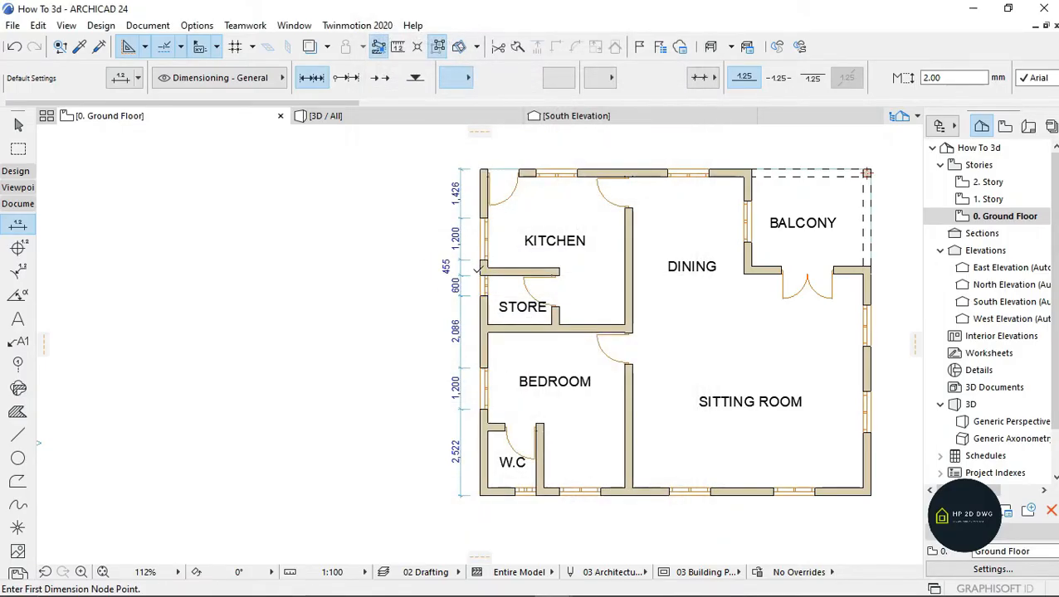
# Step: Begin an overall west wall dimension from the outer northwest corner to the outer southwest corner
pyautogui.scroll(5, 477, 309)
pyautogui.scroll(-5, 471, 306)
pyautogui.scroll(4, 470, 212)
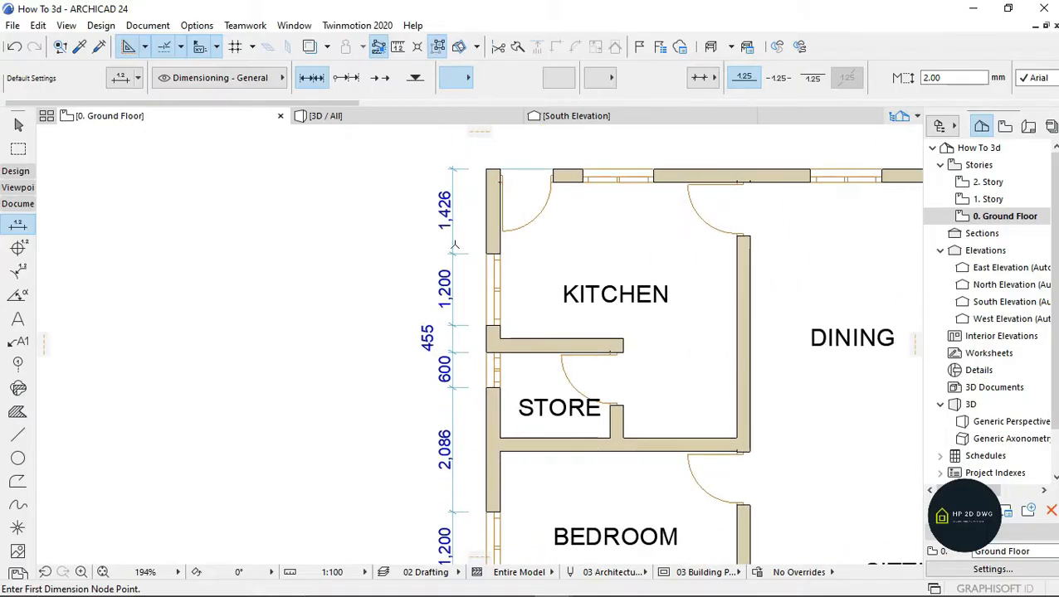
pyautogui.scroll(-4, 473, 211)
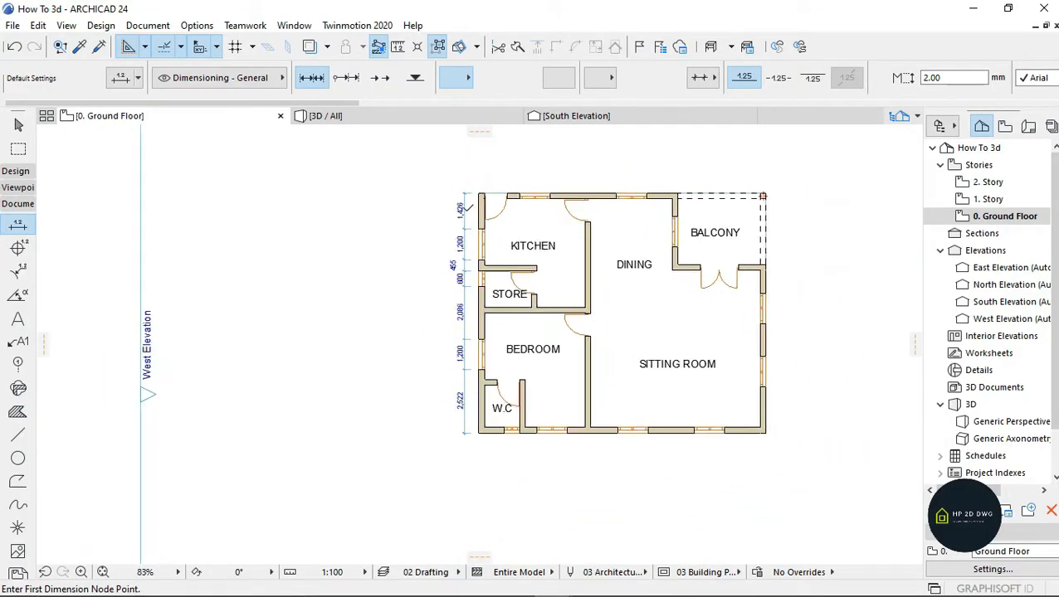
pyautogui.scroll(6, 485, 183)
pyautogui.click(488, 181)
pyautogui.scroll(-6, 487, 181)
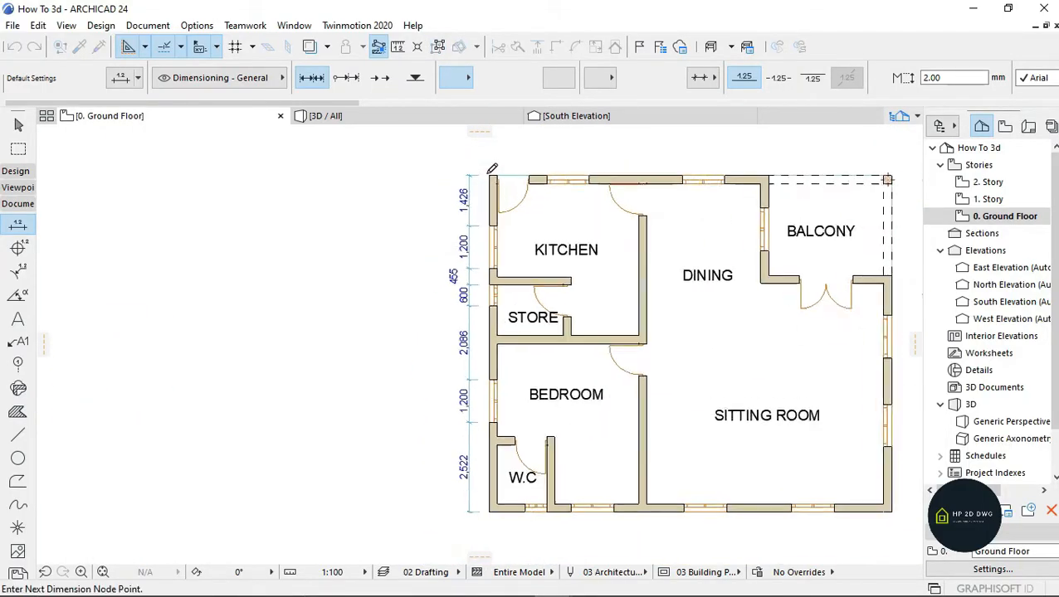
pyautogui.scroll(6, 466, 422)
pyautogui.click(448, 441)
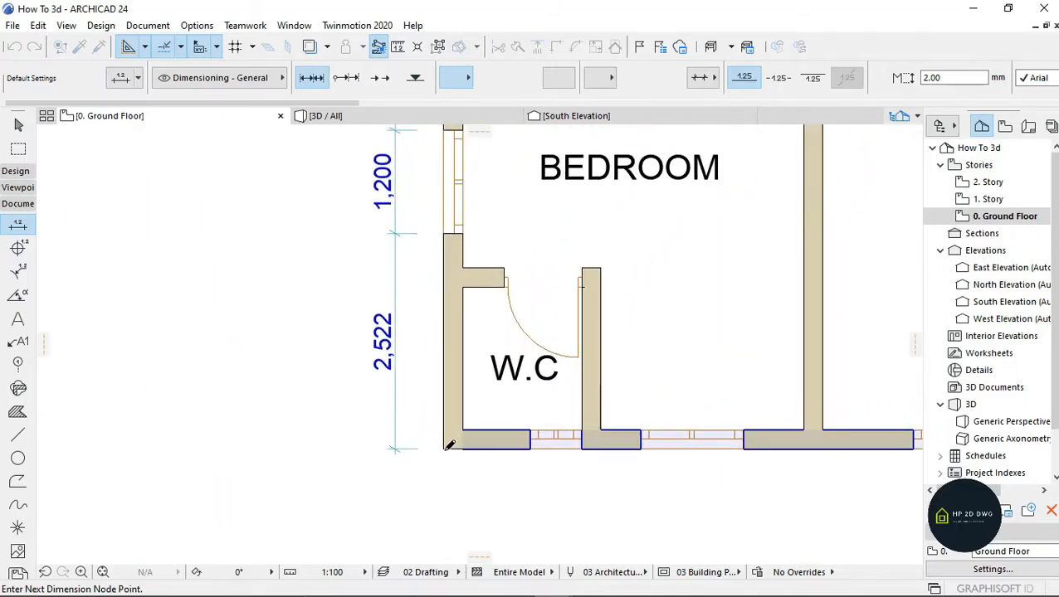
# Step: Place the overall west wall dimension line outside the existing window dimension chain
pyautogui.scroll(-6, 444, 415)
pyautogui.scroll(2, 435, 360)
pyautogui.rightClick(336, 282)
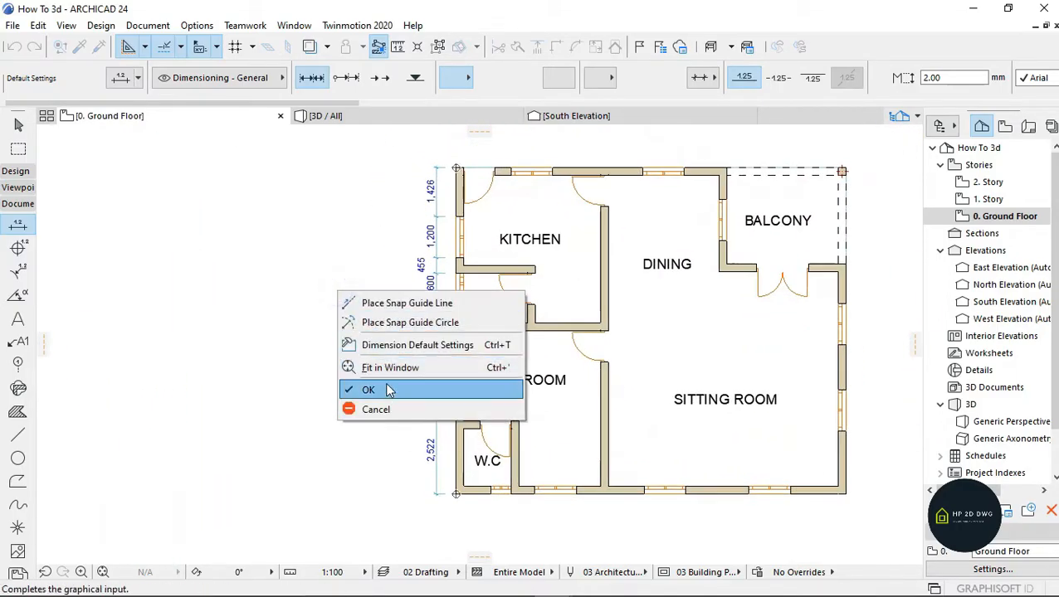
pyautogui.click(386, 390)
pyautogui.click(410, 312)
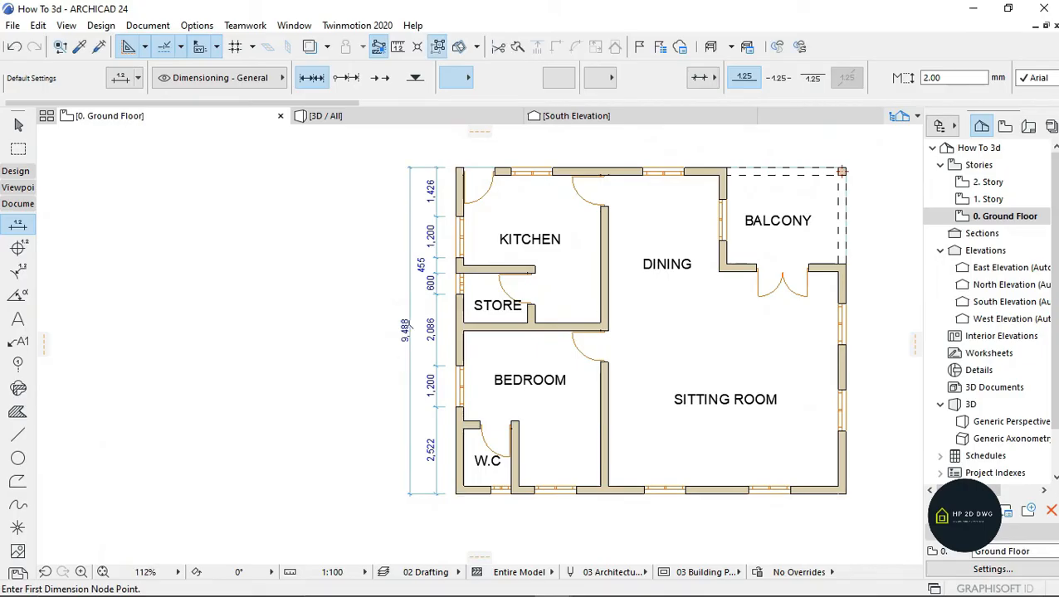
# Step: Start a north wall dimension chain at the outer northwest corner, adding the edges of the kitchen door and kitchen window
pyautogui.scroll(4, 384, 332)
pyautogui.scroll(-4, 383, 332)
pyautogui.scroll(-2, 383, 332)
pyautogui.scroll(6, 366, 218)
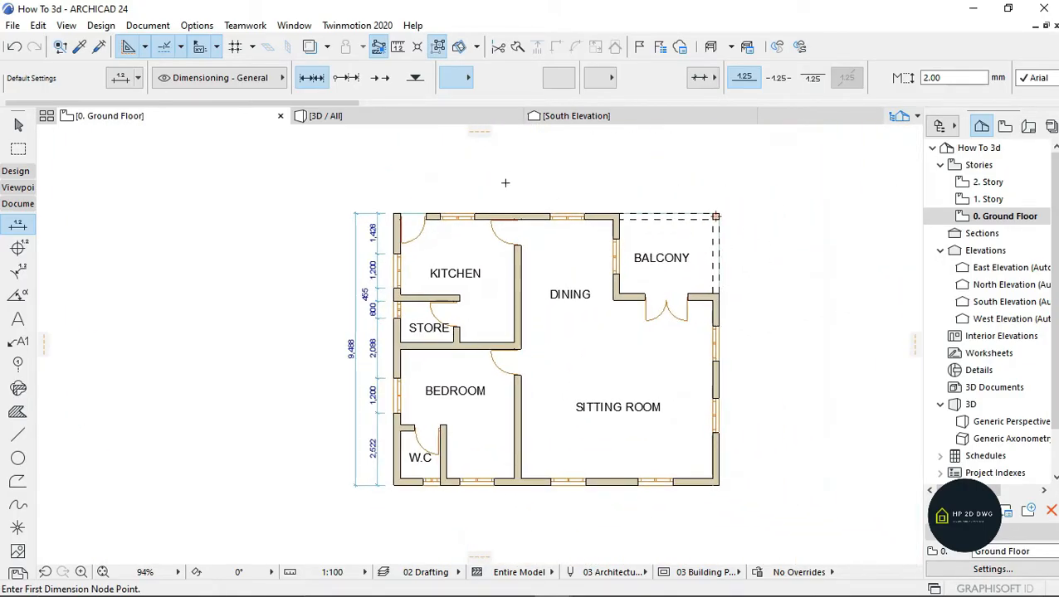
pyautogui.click(367, 258)
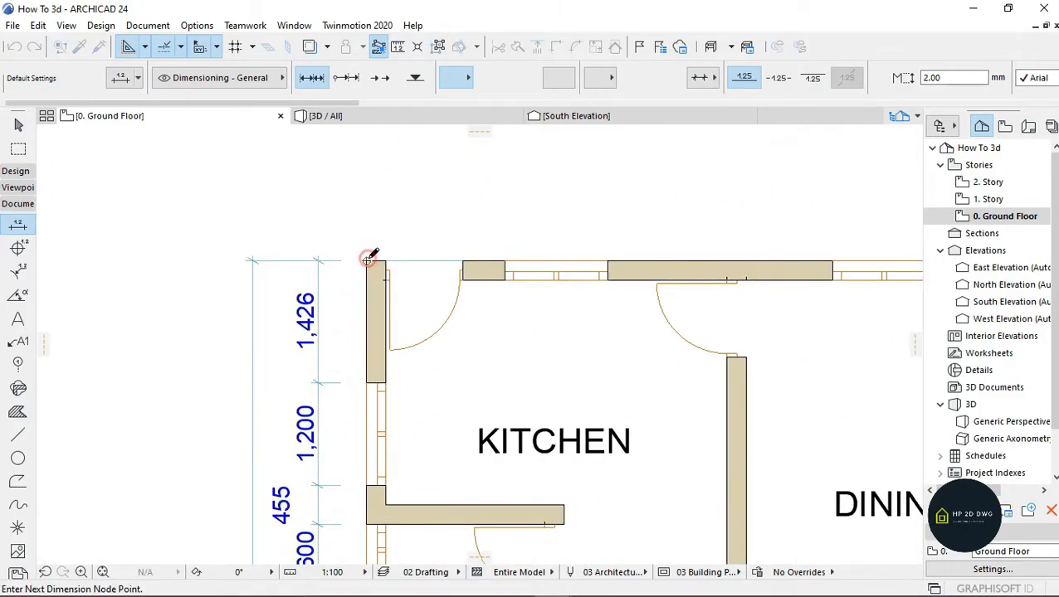
pyautogui.click(462, 258)
pyautogui.scroll(-2, 447, 304)
pyautogui.scroll(3, 638, 284)
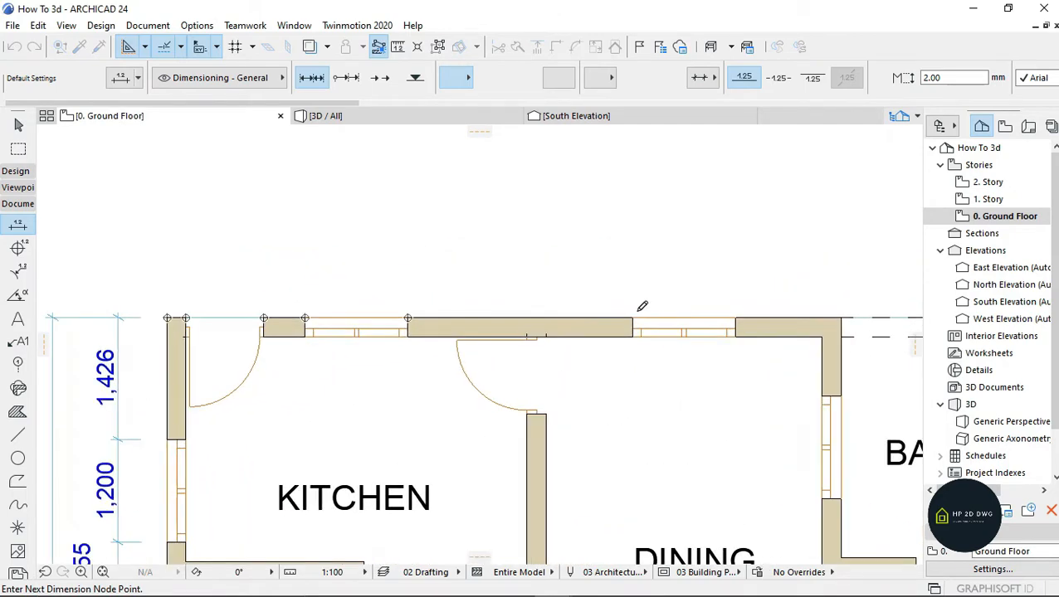
# Step: Extend the north wall chain with the dining window's edges, the wall corner at the balcony and the balcony's corner column
pyautogui.scroll(-2, 508, 318)
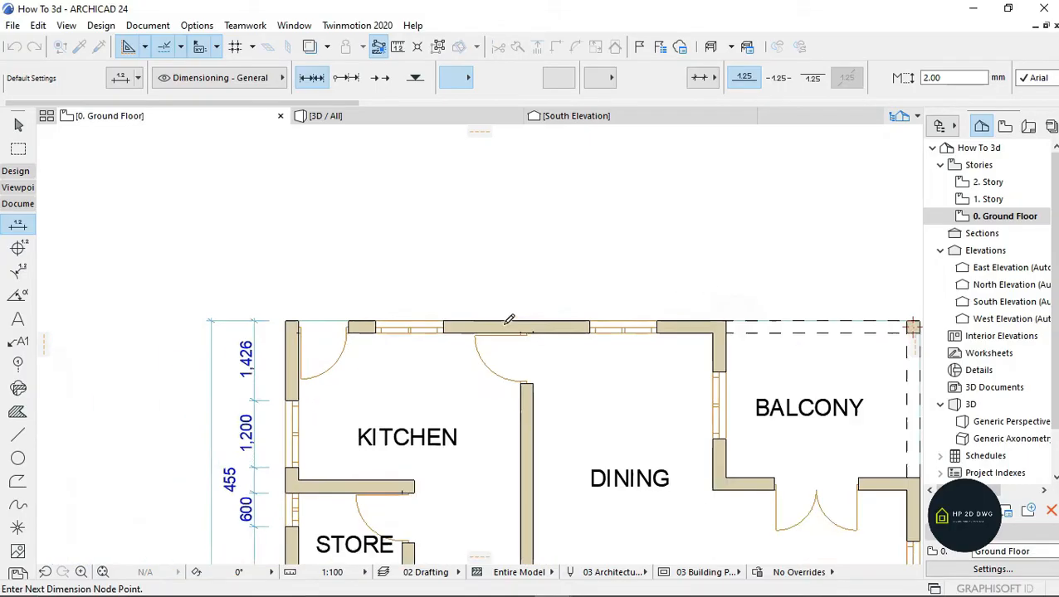
pyautogui.scroll(3, 700, 329)
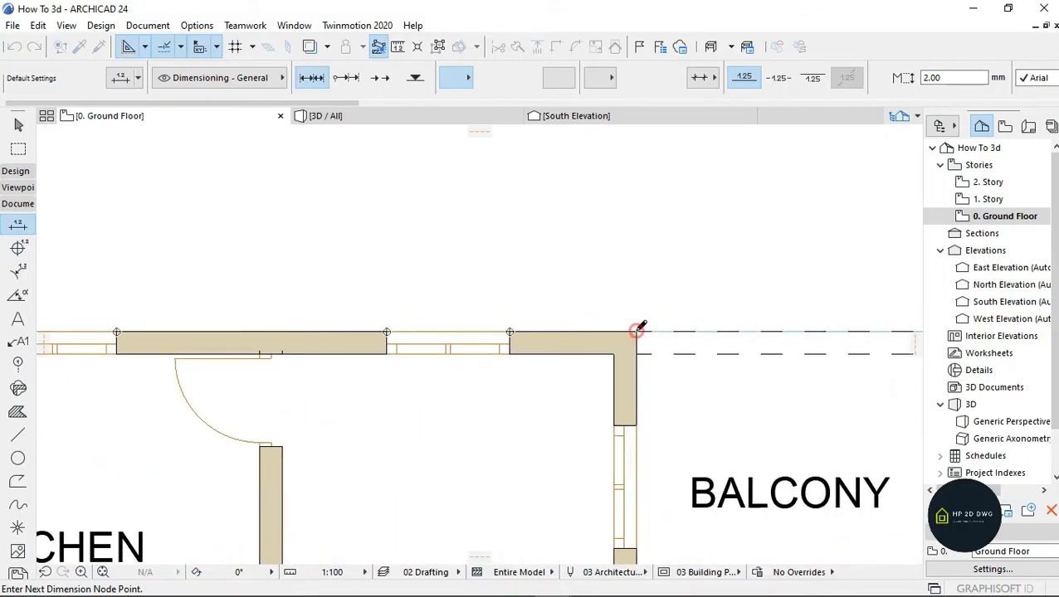
pyautogui.scroll(-2, 725, 309)
pyautogui.scroll(3, 707, 331)
pyautogui.scroll(1, 703, 333)
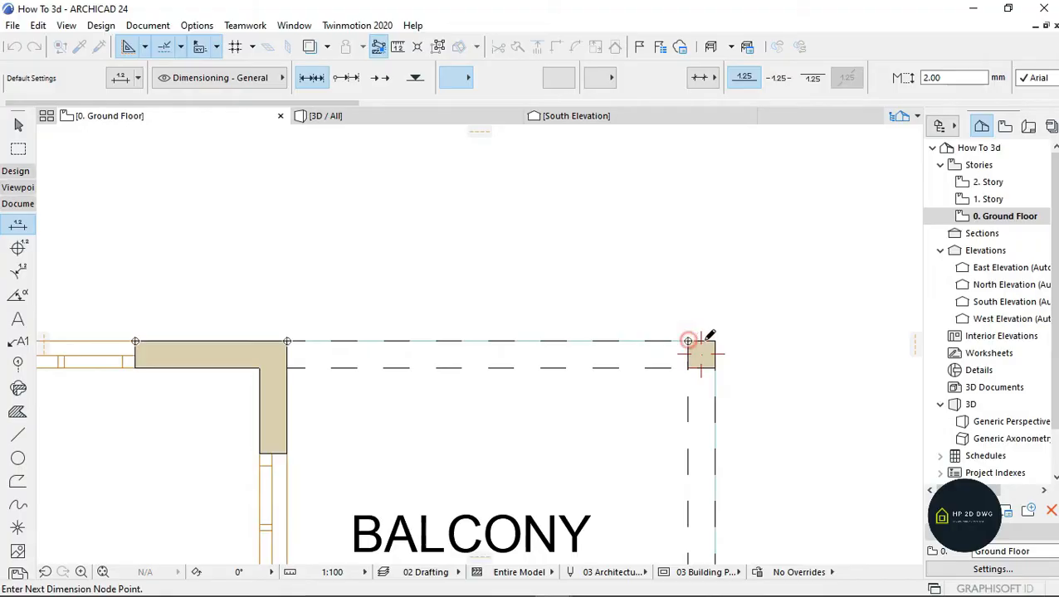
pyautogui.scroll(-3, 722, 319)
pyautogui.scroll(1, 438, 274)
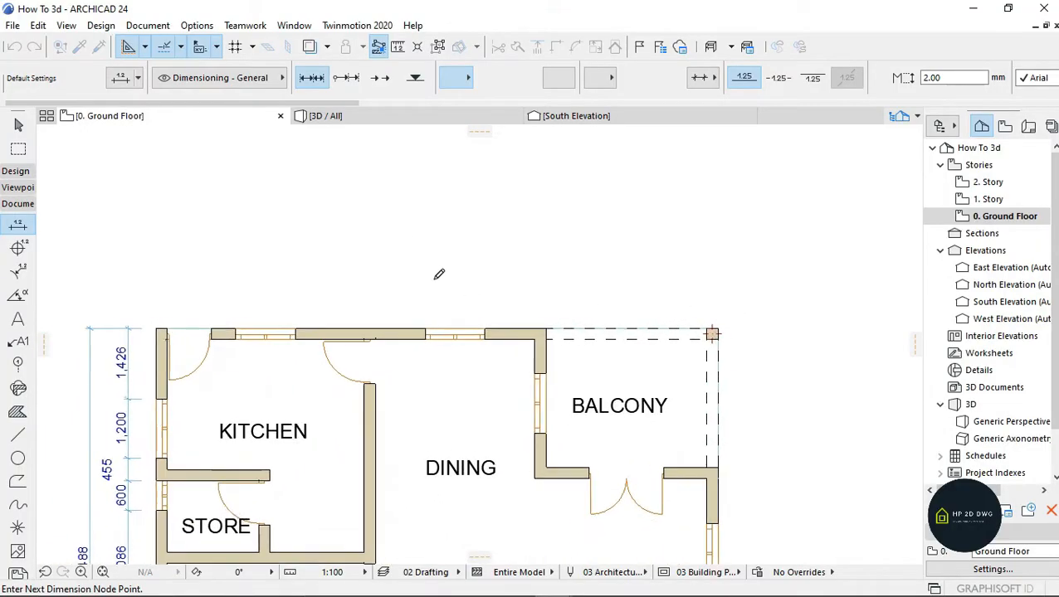
# Step: Finish the north wall dimension chain and place its dimension line just outside the north wall
pyautogui.rightClick(408, 244)
pyautogui.click(472, 342)
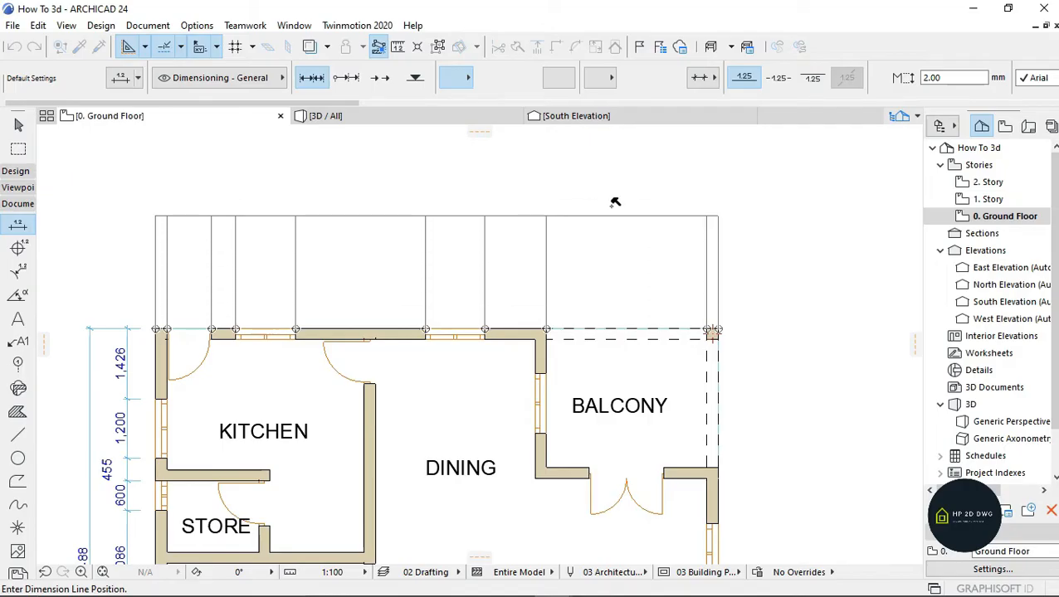
pyautogui.click(444, 308)
# Step: Add an overall north dimension from the outer northwest corner to the balcony column's outer corner, placed outside the existing north chain
pyautogui.scroll(5, 141, 336)
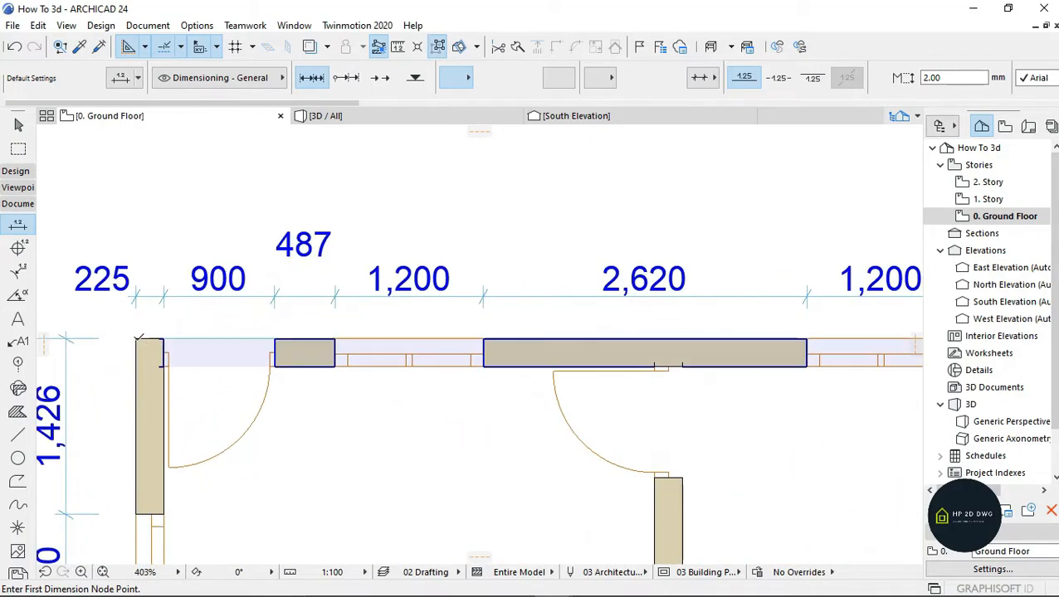
pyautogui.click(139, 339)
pyautogui.scroll(-4, 187, 315)
pyautogui.scroll(4, 693, 308)
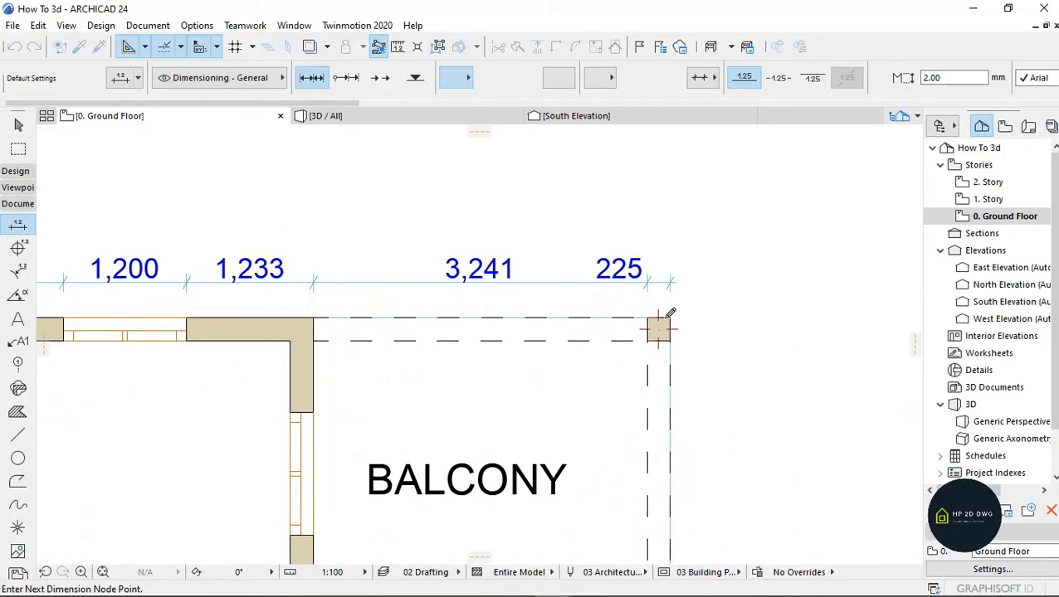
pyautogui.rightClick(773, 206)
pyautogui.click(822, 295)
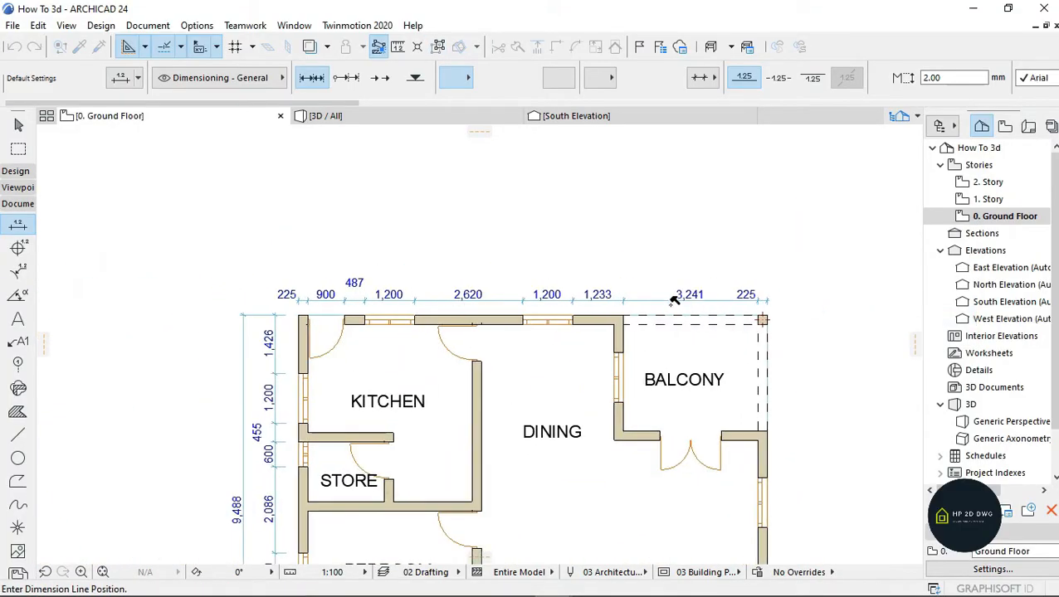
pyautogui.click(508, 267)
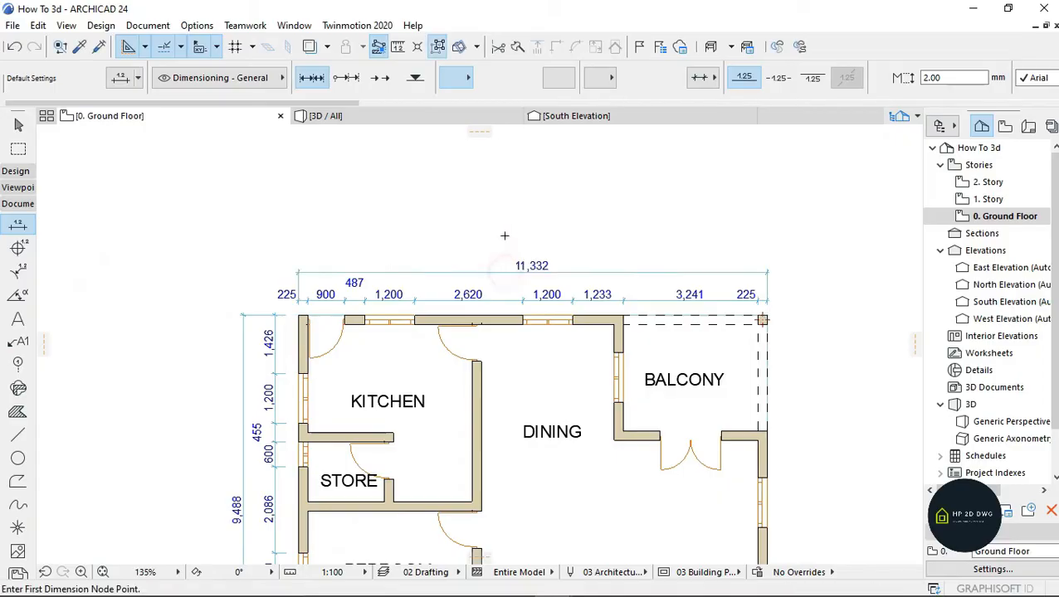
# Step: Dimension the bedroom's clear width between the W.C. partition and the sitting room wall, placing the line inside near the south wall
pyautogui.scroll(-3, 512, 258)
pyautogui.scroll(4, 513, 250)
pyautogui.scroll(-4, 493, 315)
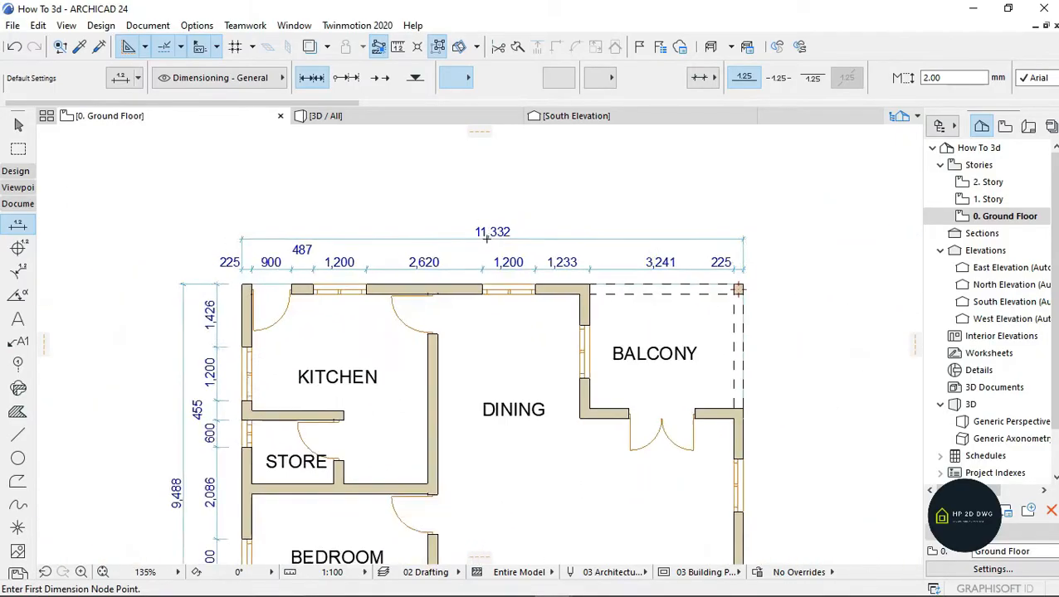
pyautogui.scroll(2, 496, 315)
pyautogui.scroll(-3, 415, 416)
pyautogui.scroll(6, 419, 431)
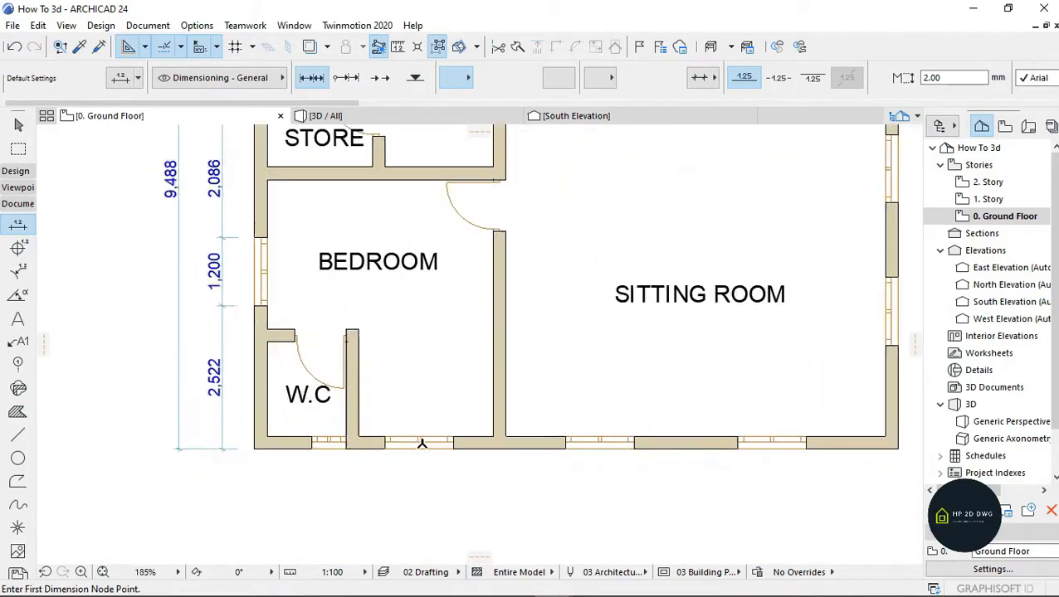
pyautogui.scroll(1, 442, 315)
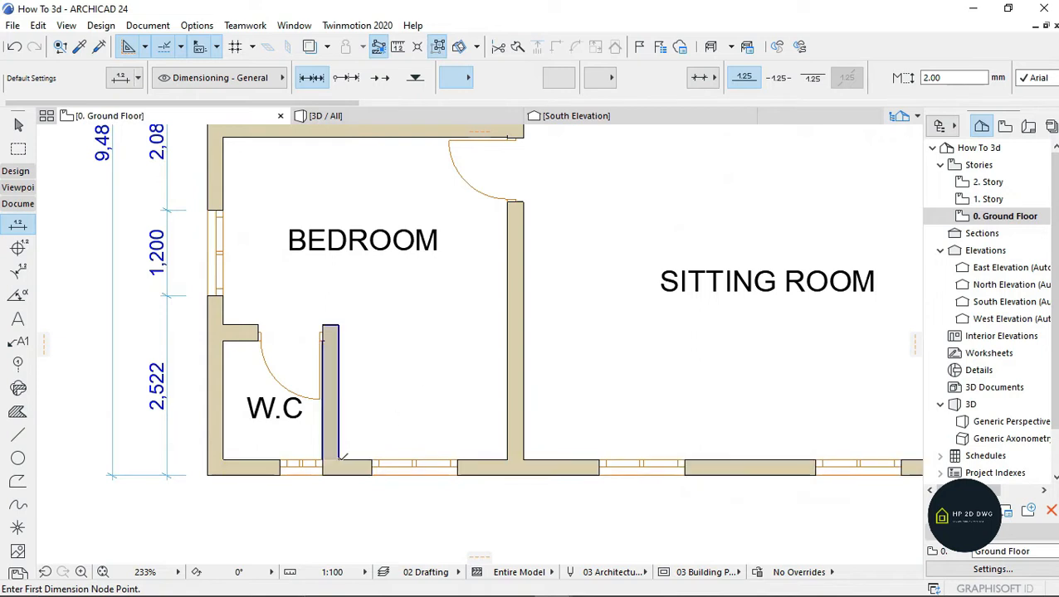
pyautogui.click(338, 459)
pyautogui.click(507, 460)
pyautogui.rightClick(368, 354)
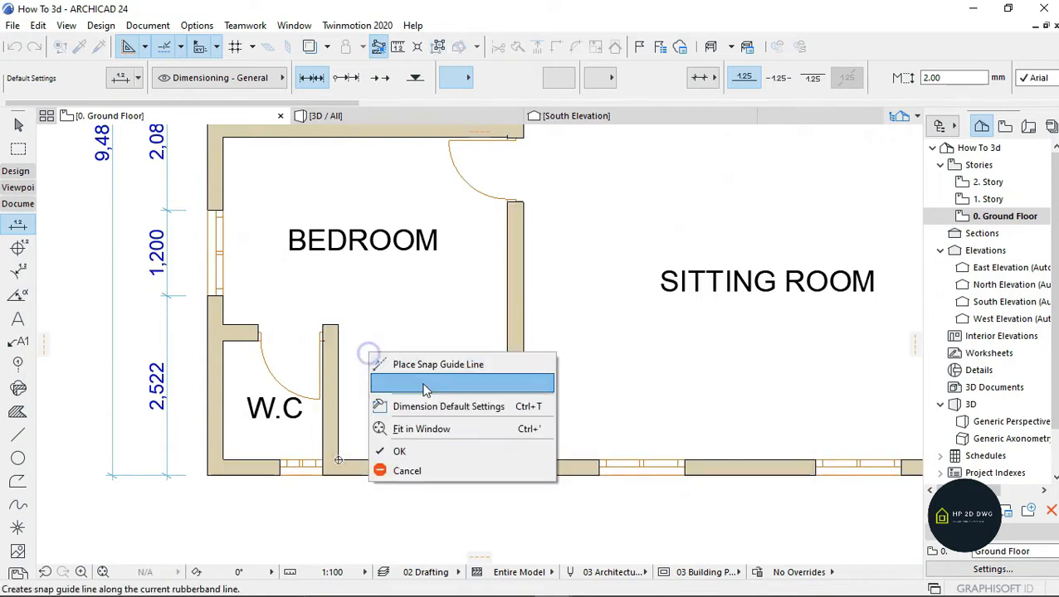
pyautogui.click(433, 453)
pyautogui.click(431, 405)
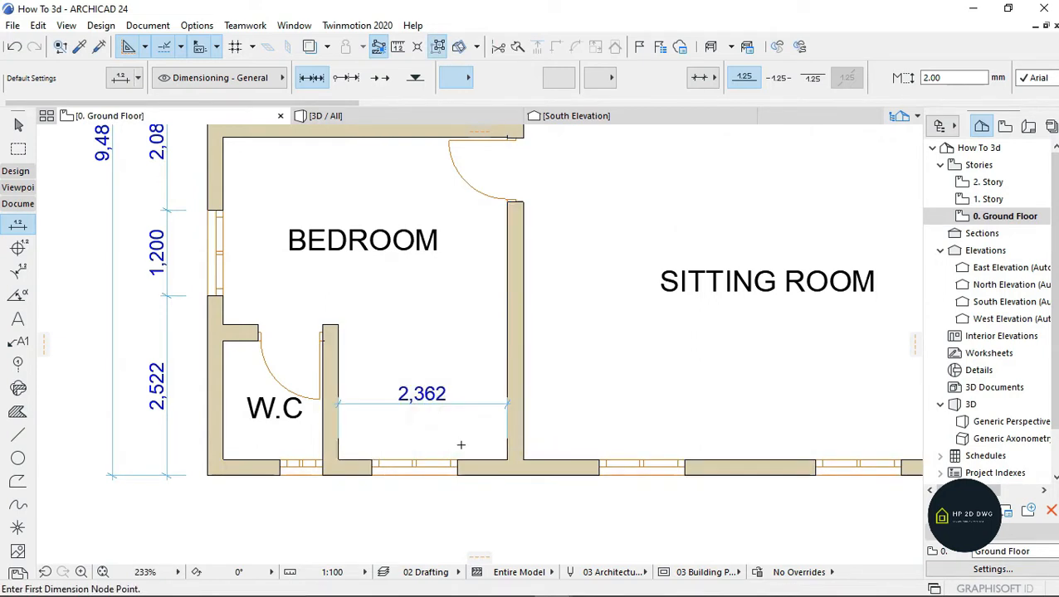
pyautogui.scroll(-1, 374, 302)
pyautogui.scroll(-1, 507, 276)
pyautogui.scroll(2, 485, 261)
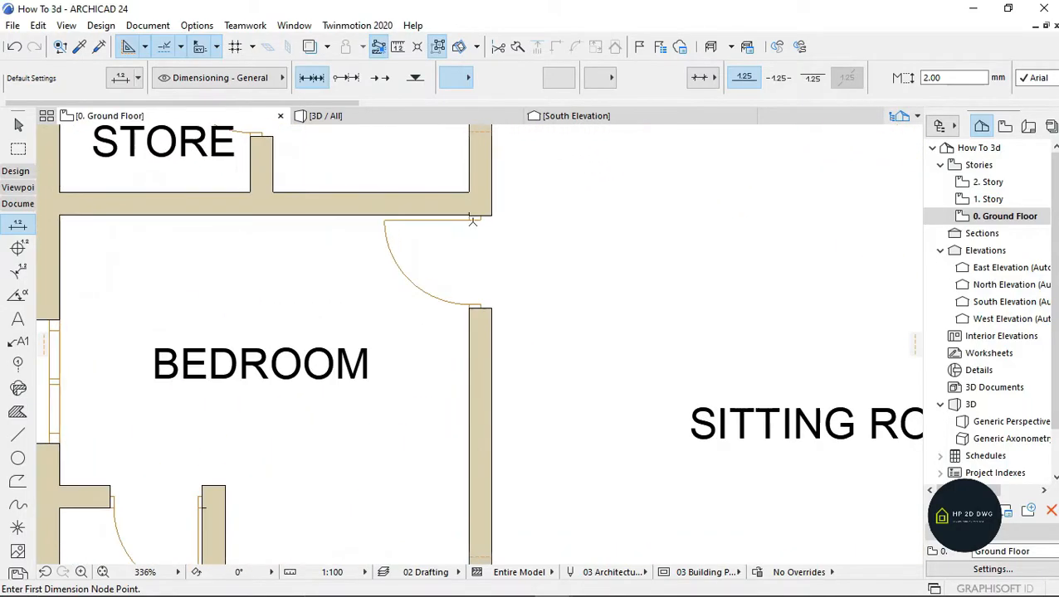
pyautogui.scroll(6, 469, 210)
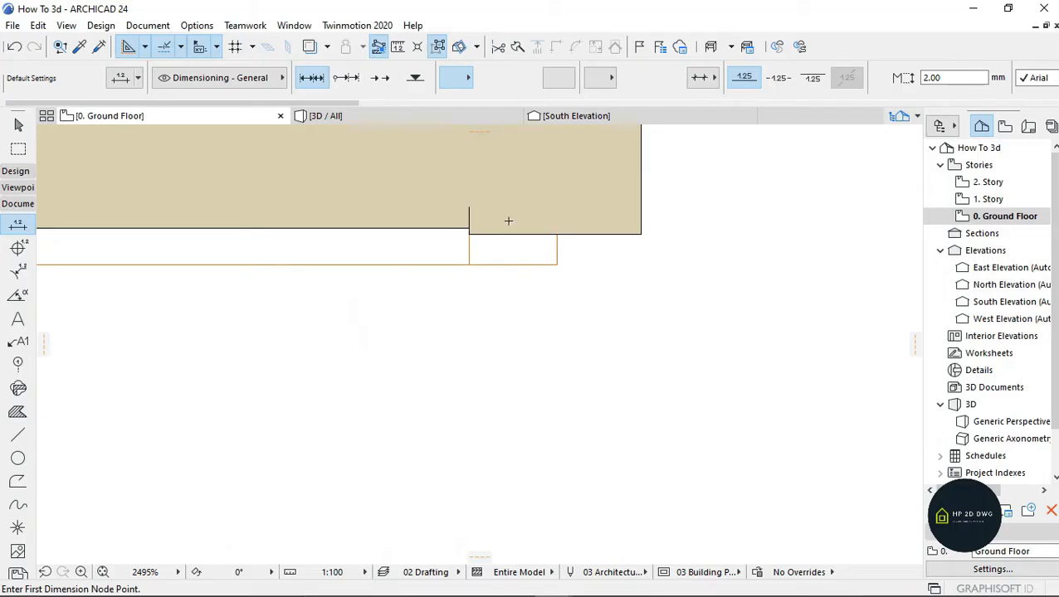
pyautogui.scroll(3, 470, 305)
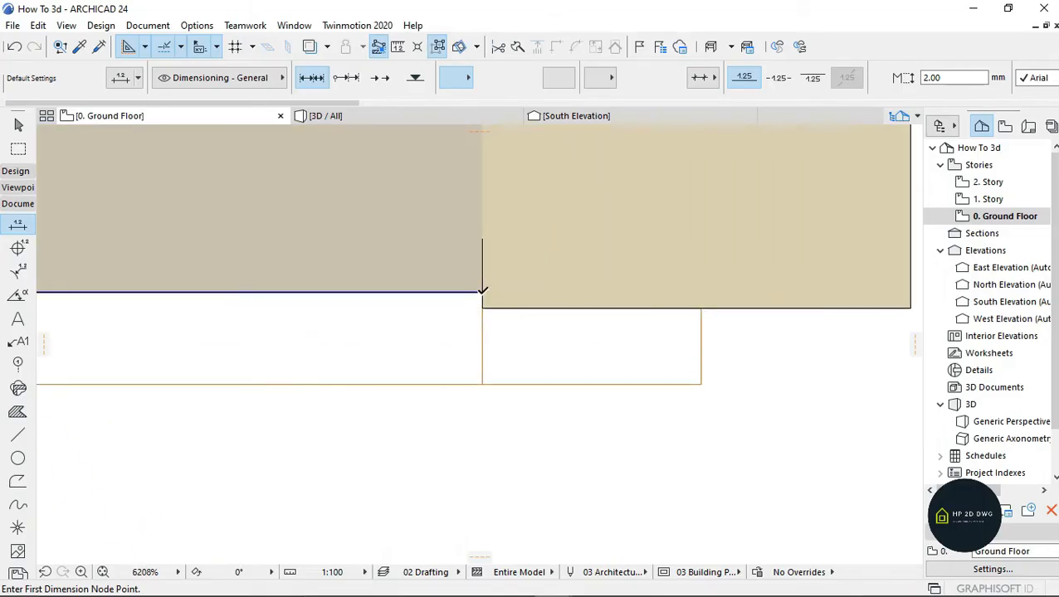
pyautogui.scroll(-5, 482, 290)
pyautogui.click(506, 272)
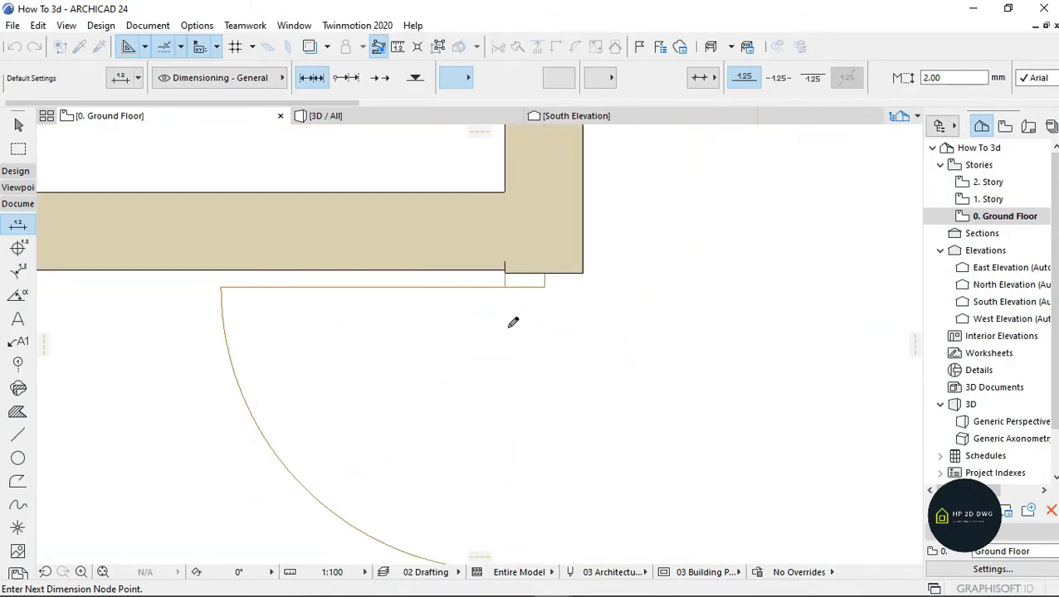
pyautogui.press('Escape')
pyautogui.press('Escape')
# Step: Move the bedroom door slightly so its upper jamb lines up with the inner face of the bedroom's north wall
pyautogui.click(200, 288)
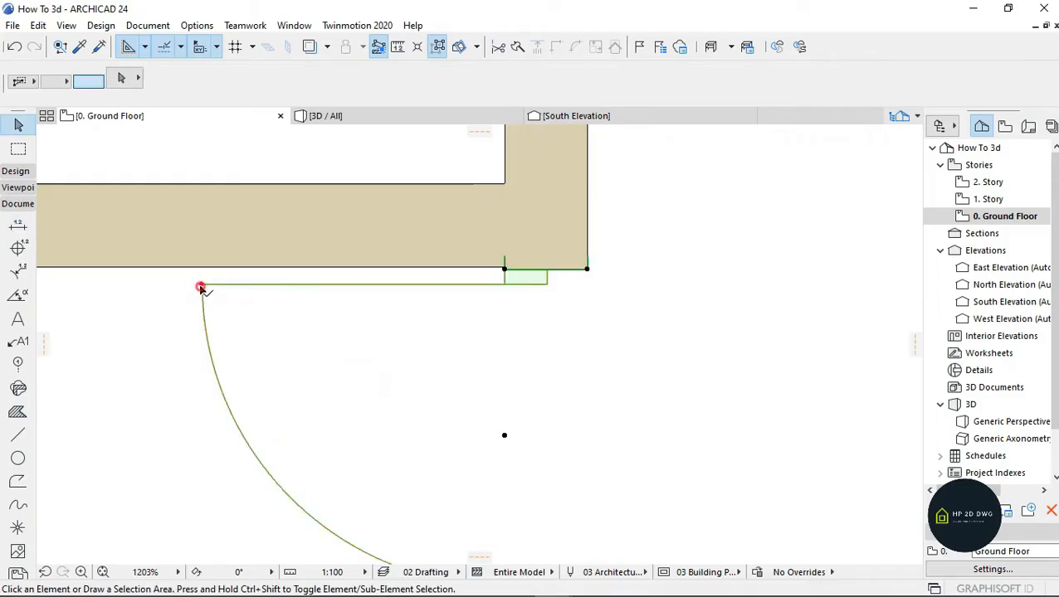
pyautogui.scroll(2, 504, 274)
pyautogui.click(520, 267)
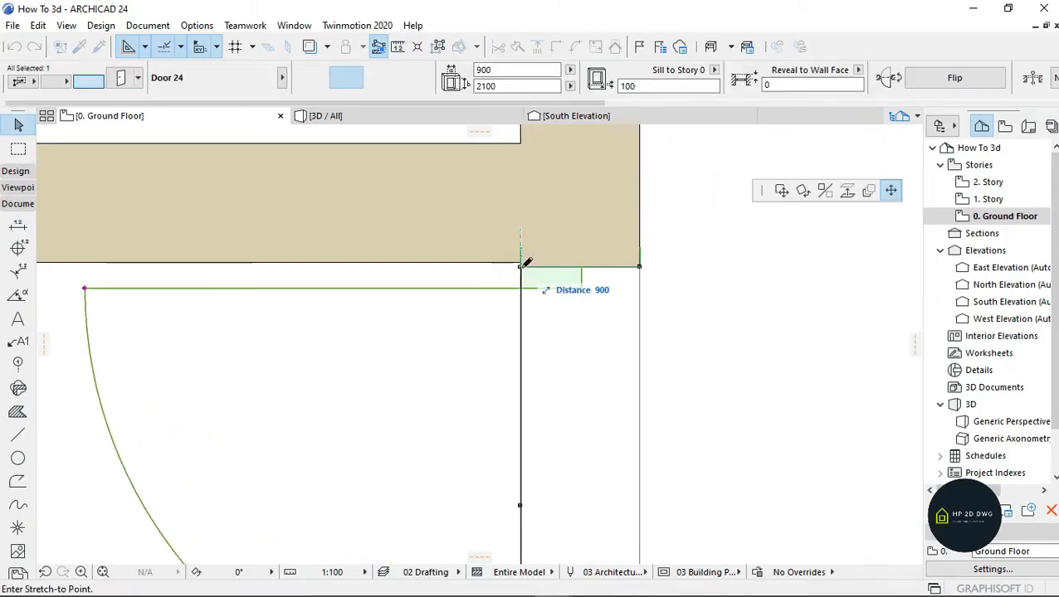
pyautogui.click(782, 191)
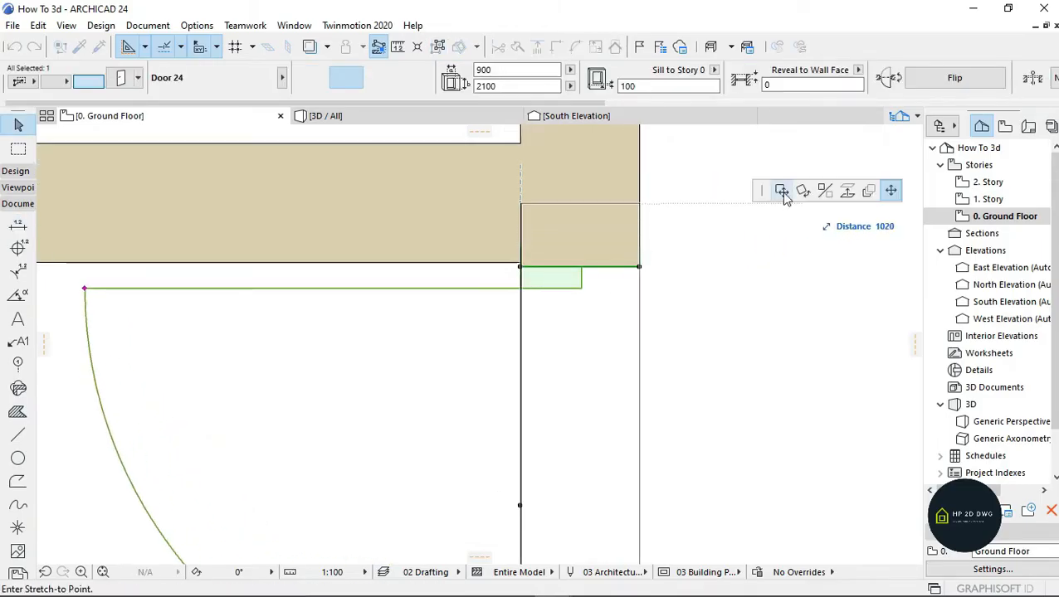
pyautogui.click(524, 254)
pyautogui.click(532, 309)
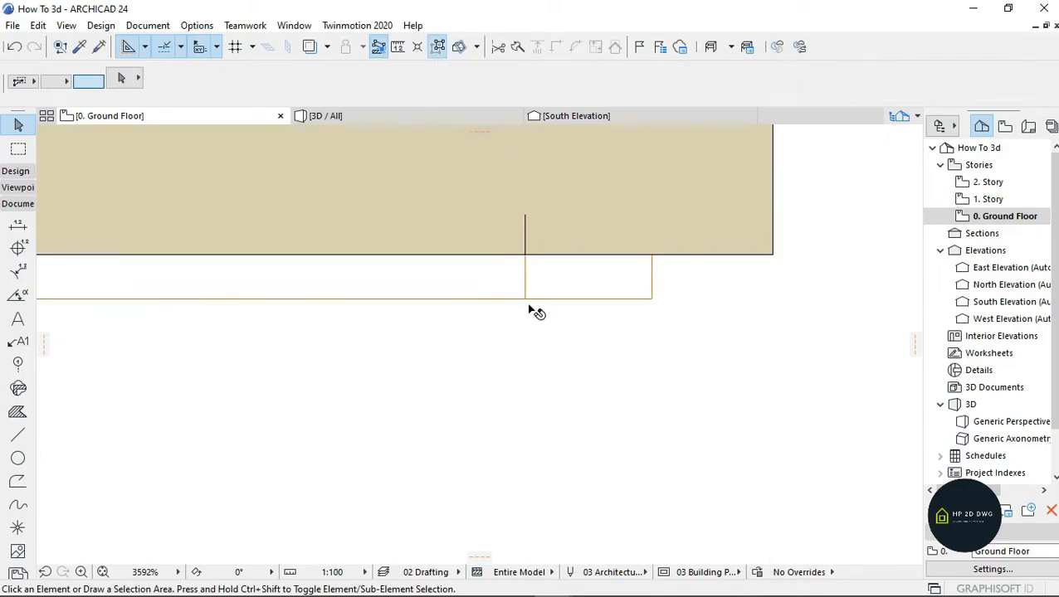
# Step: Dimension the bedroom's clear length from its north wall face to the south wall face, placing the line near the sitting room wall
pyautogui.click(19, 225)
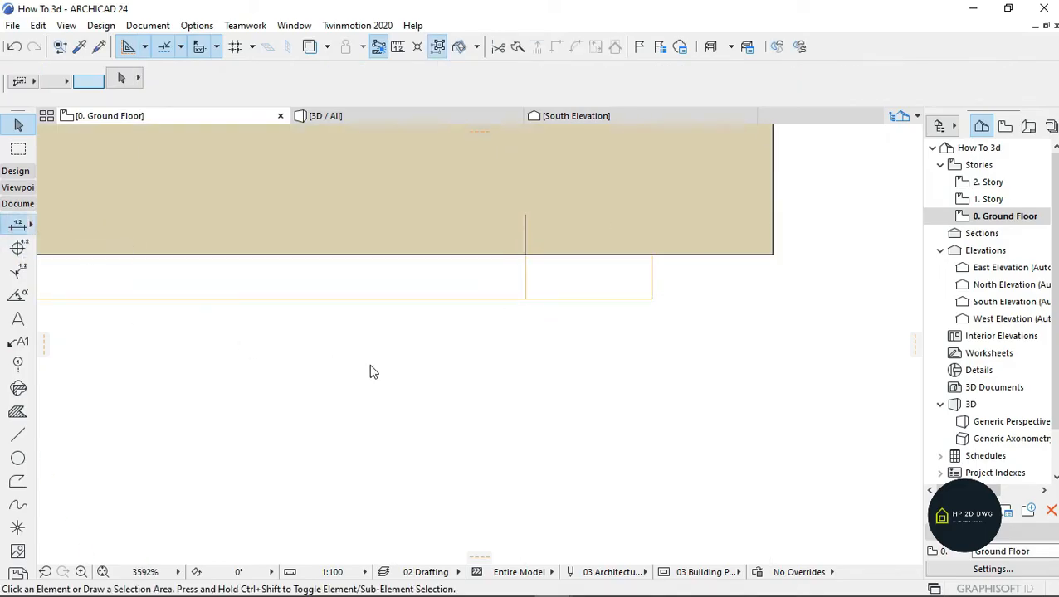
pyautogui.click(525, 254)
pyautogui.scroll(-6, 529, 247)
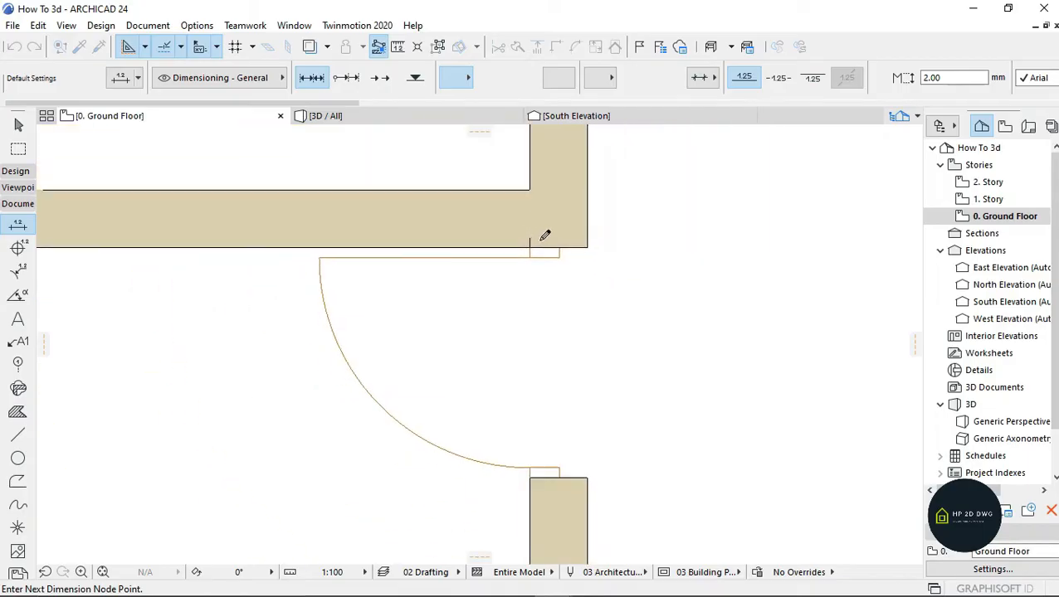
pyautogui.scroll(-3, 542, 411)
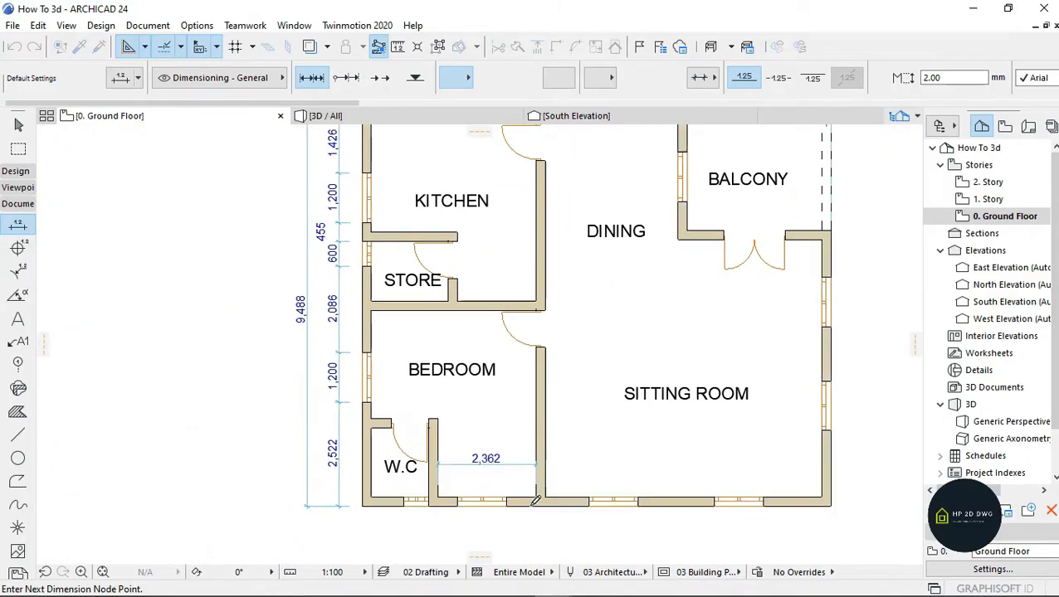
pyautogui.scroll(3, 542, 412)
pyautogui.click(540, 493)
pyautogui.rightClick(496, 353)
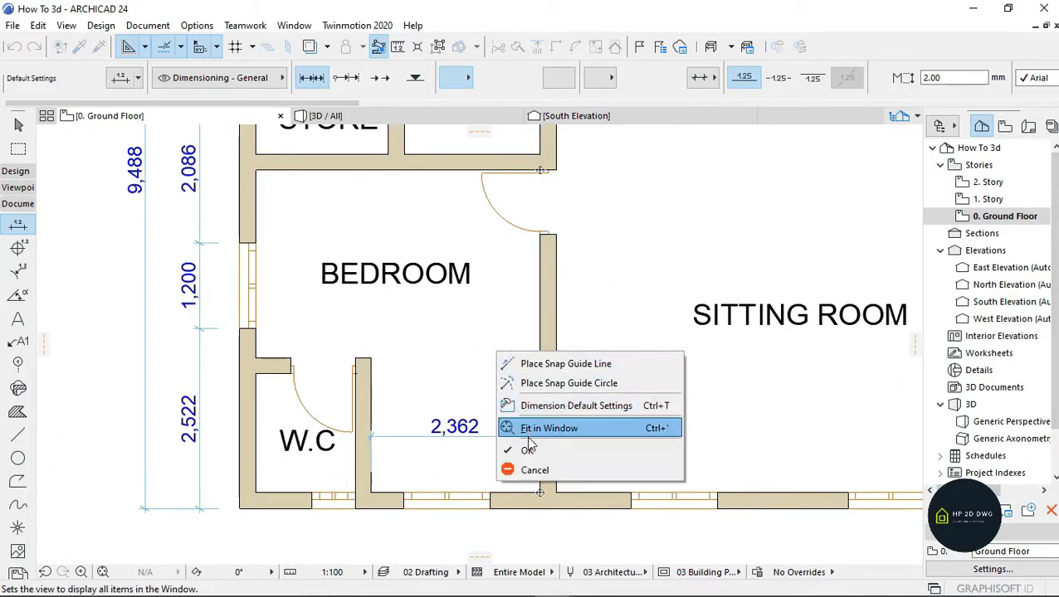
pyautogui.click(528, 451)
pyautogui.click(508, 347)
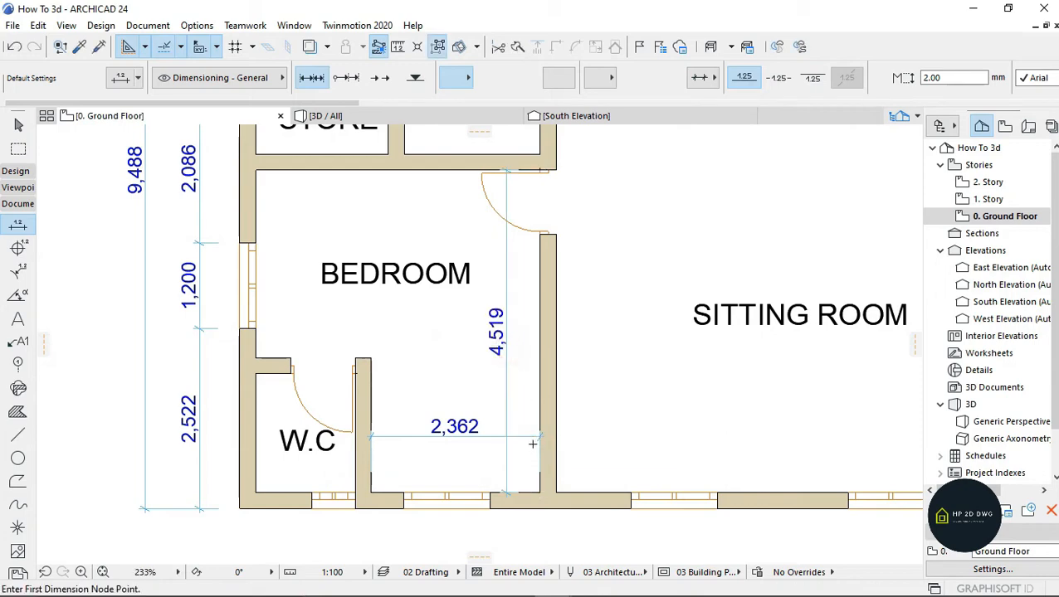
# Step: Dimension the W.C.'s clear width between its inner side wall faces, placing the line below the room label
pyautogui.scroll(-4, 529, 384)
pyautogui.scroll(7, 377, 440)
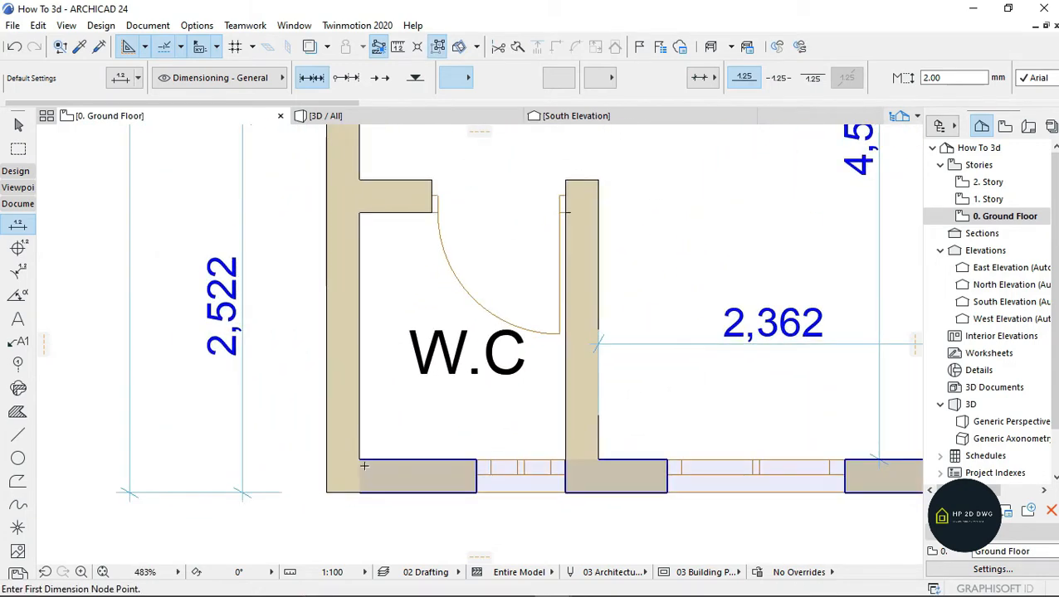
pyautogui.click(359, 461)
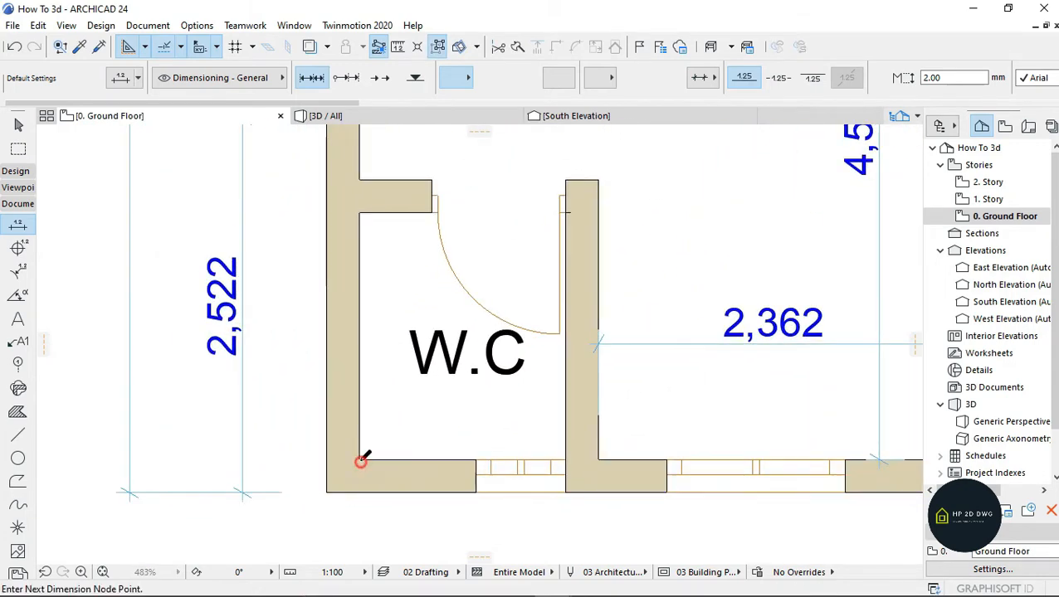
pyautogui.rightClick(492, 423)
pyautogui.click(531, 512)
pyautogui.click(497, 437)
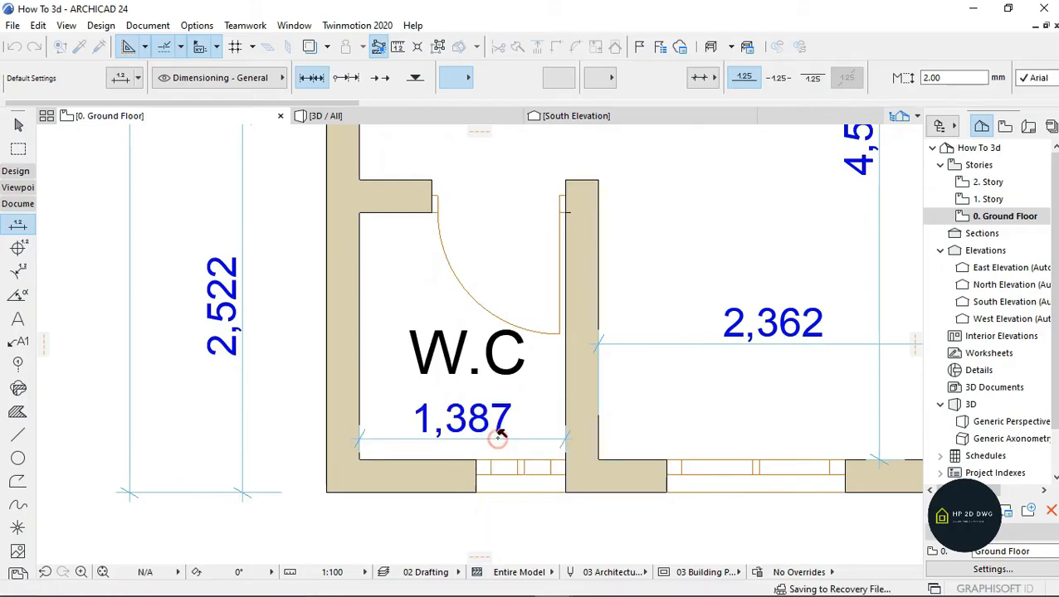
# Step: Dimension the W.C.'s clear length between its north and south inner faces, placing the line near the west wall
pyautogui.click(360, 213)
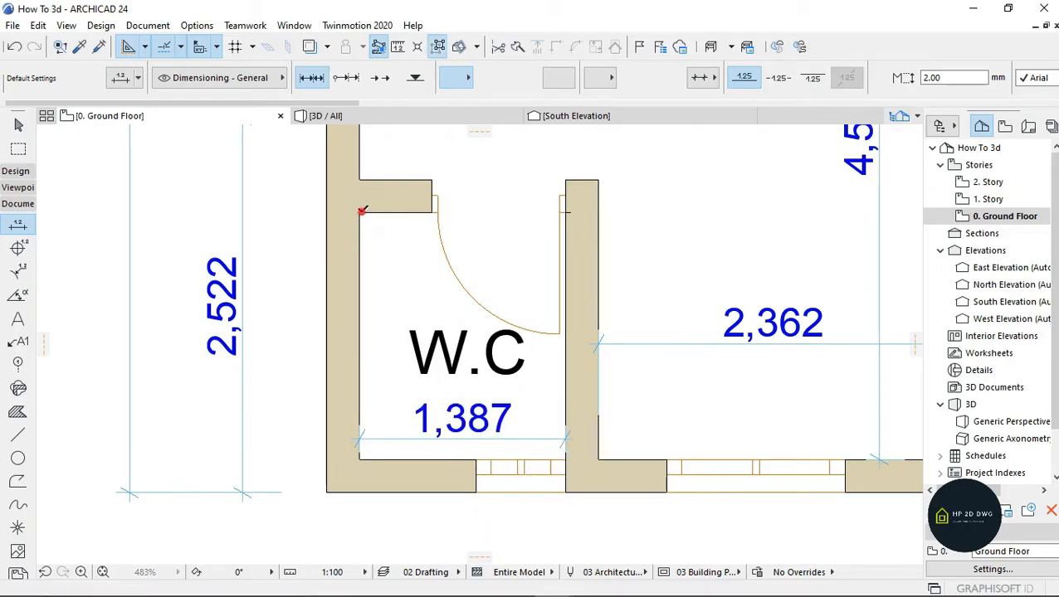
pyautogui.click(359, 459)
pyautogui.rightClick(368, 316)
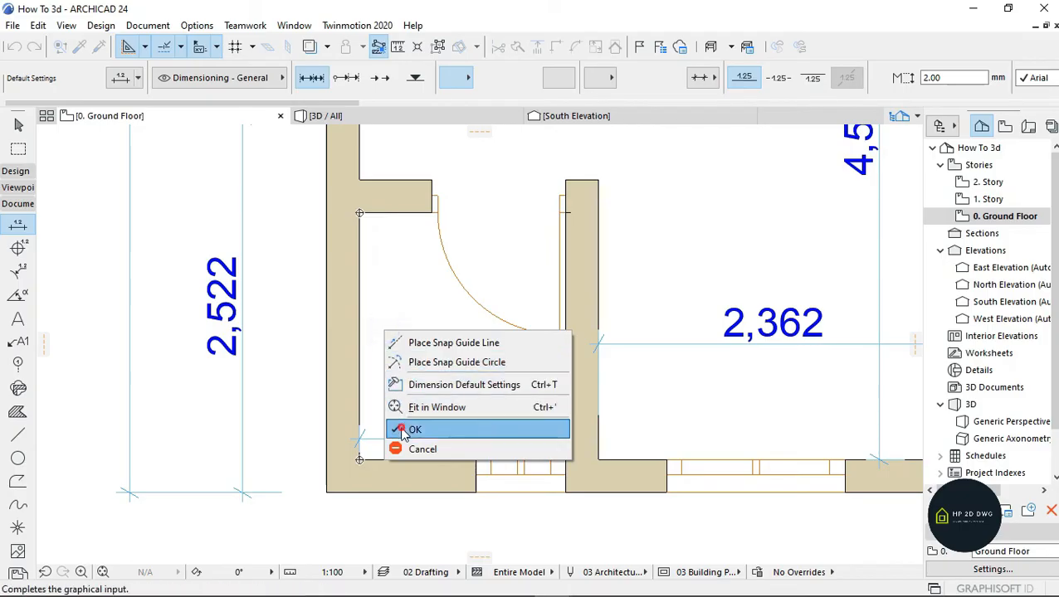
pyautogui.click(402, 433)
pyautogui.click(395, 399)
pyautogui.press('Escape')
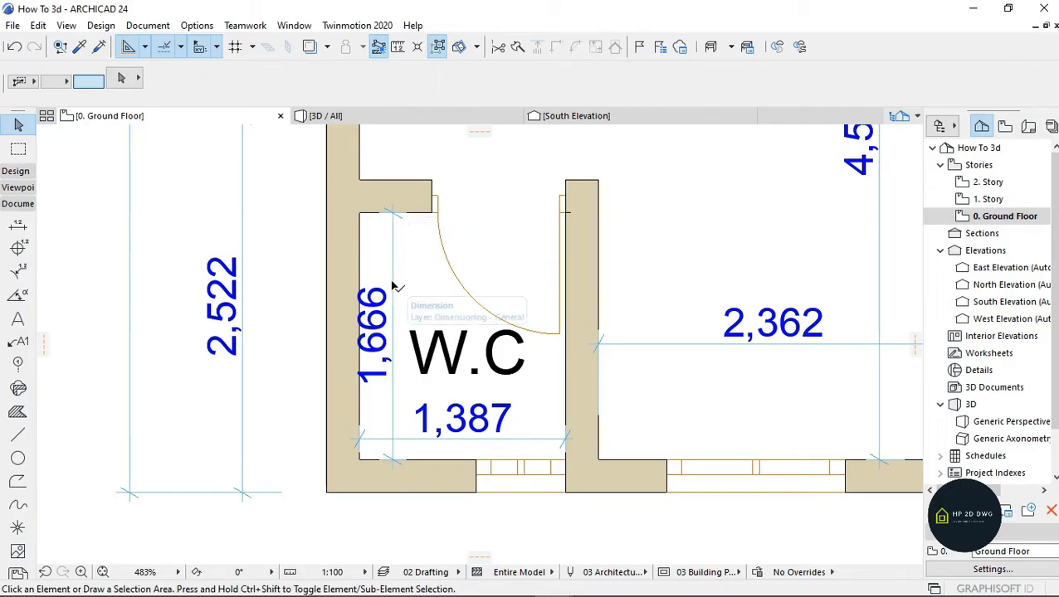
# Step: Shift the W.C.'s vertical dimension line slightly east, away from the west wall and closer to the room label
pyautogui.click(389, 248)
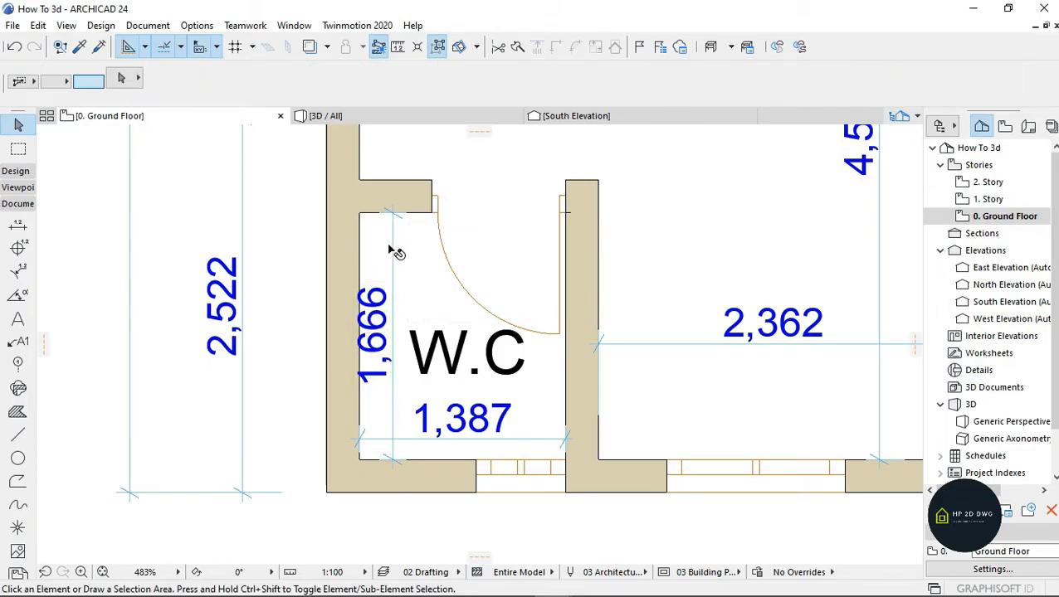
pyautogui.click(396, 272)
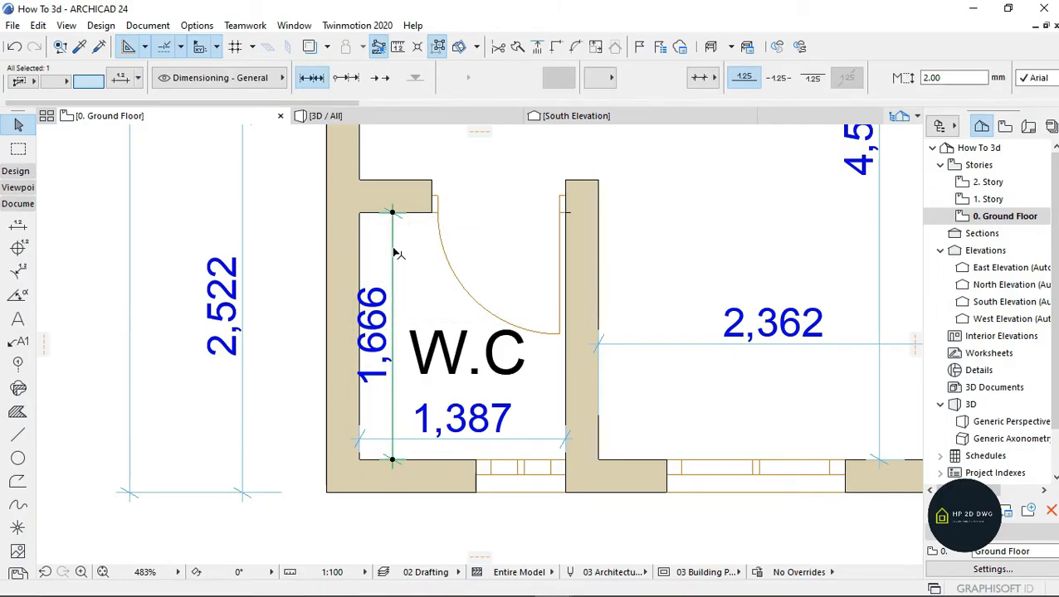
pyautogui.click(394, 251)
pyautogui.click(405, 249)
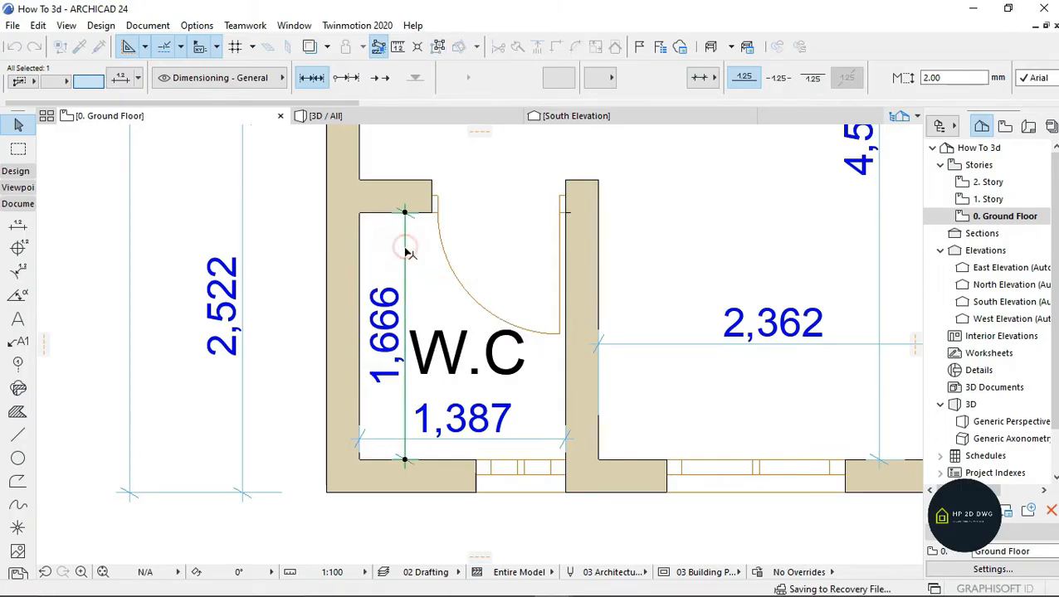
pyautogui.press('Escape')
# Step: Delete the dimension point at the bedroom window's lower edge from the west wall dimension chain
pyautogui.scroll(-6, 411, 299)
pyautogui.scroll(4, 400, 289)
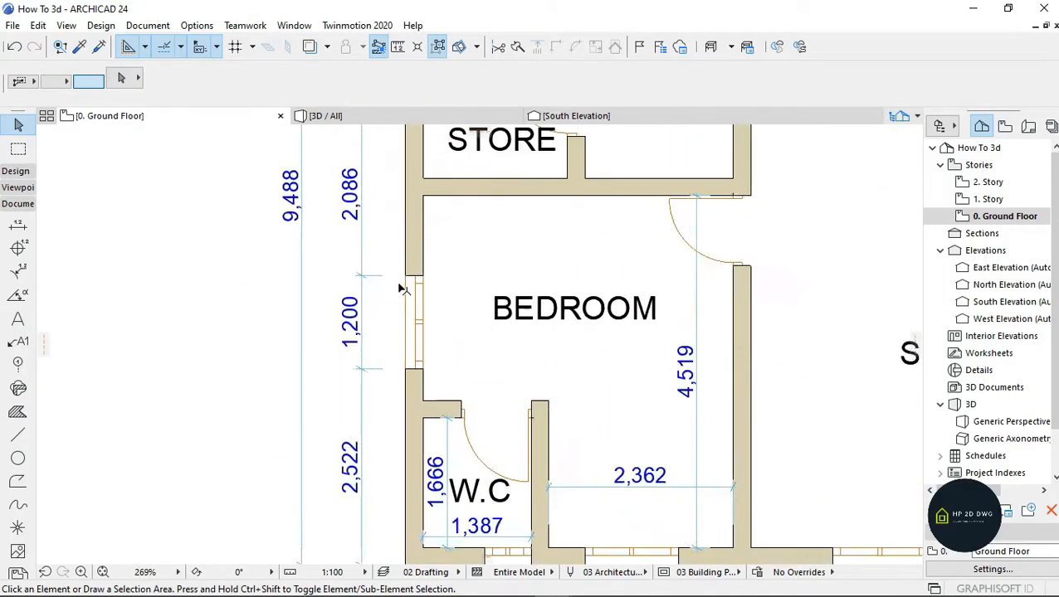
pyautogui.scroll(1, 401, 289)
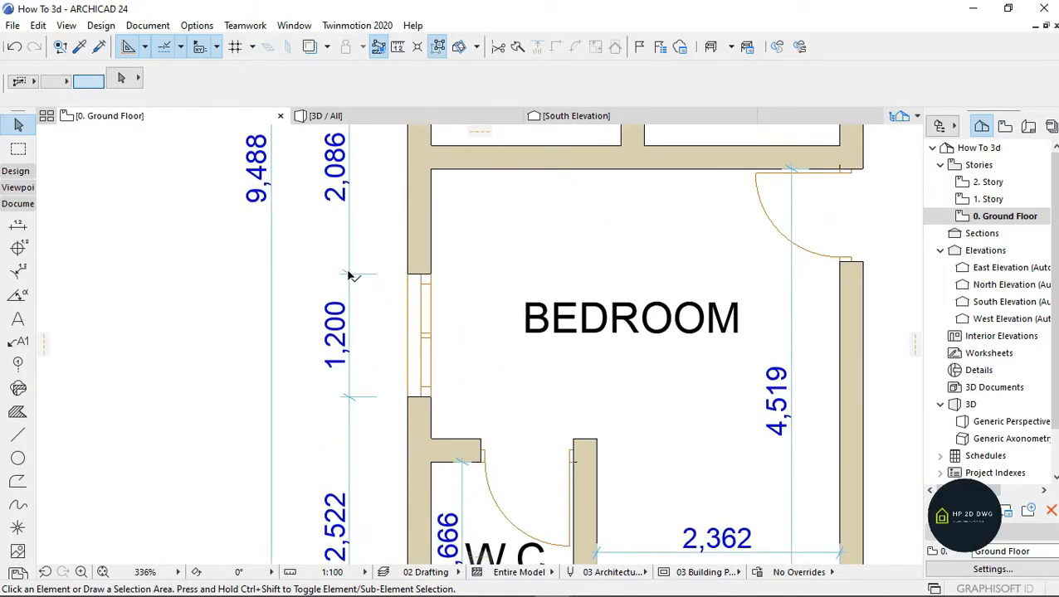
pyautogui.click(350, 397)
pyautogui.press('Delete')
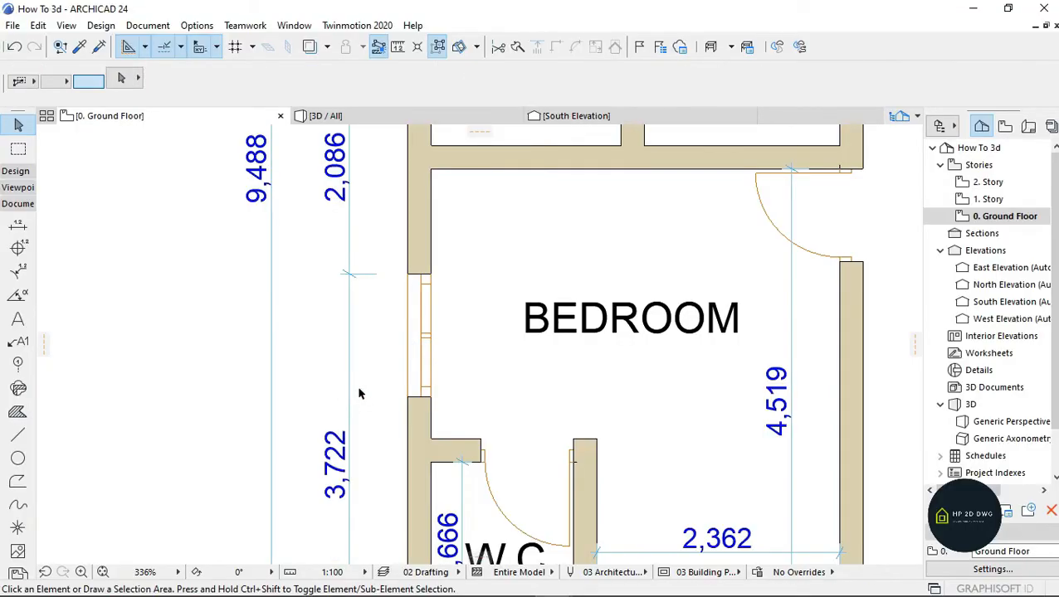
# Step: Add a dimension point at the bedroom window's lower edge to the west wall dimension chain
pyautogui.scroll(-4, 372, 320)
pyautogui.scroll(4, 366, 344)
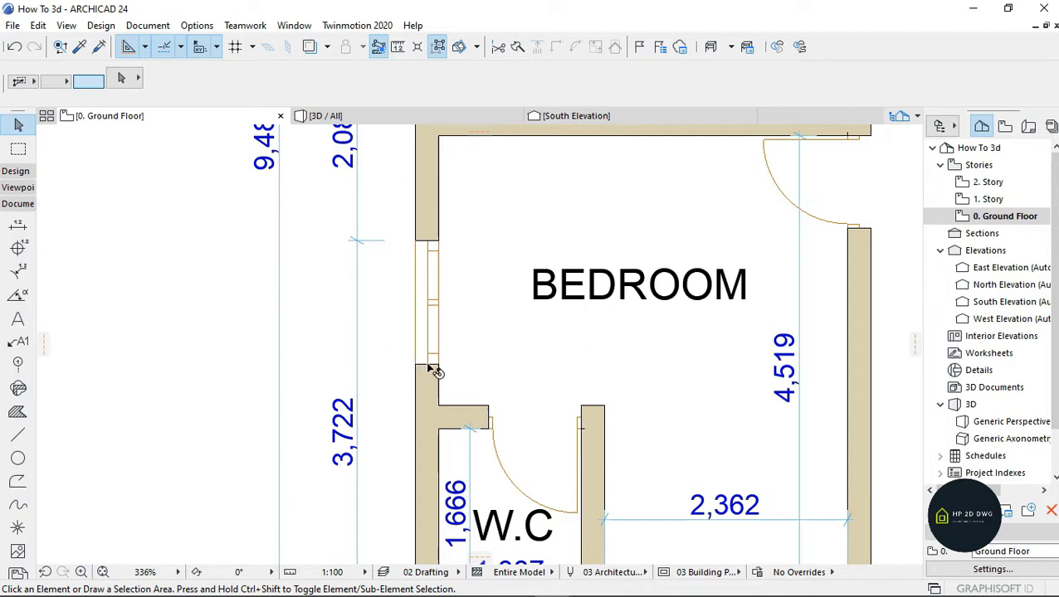
pyautogui.scroll(-2, 375, 341)
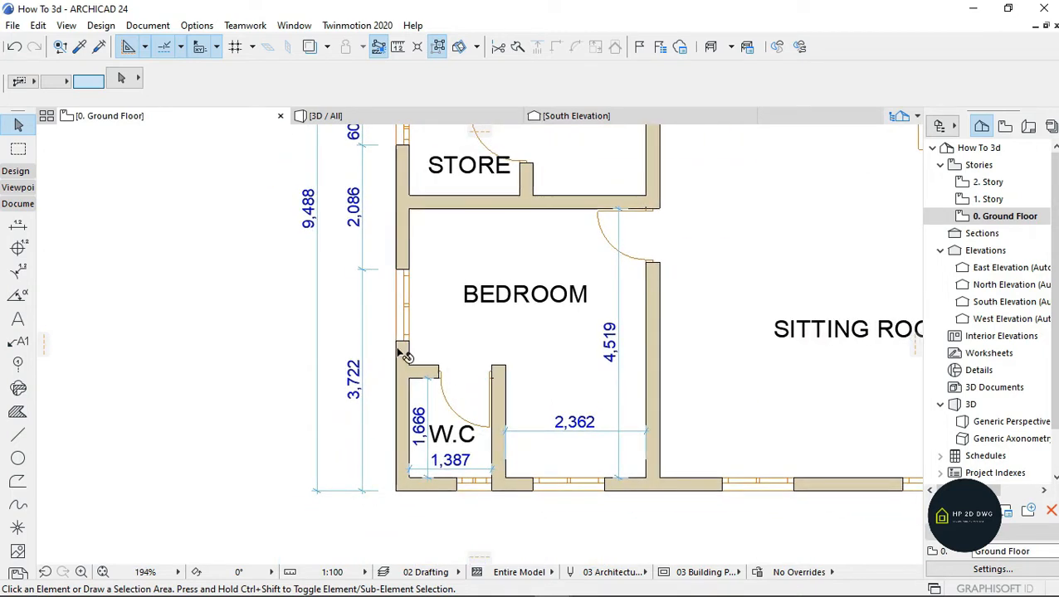
pyautogui.scroll(2, 390, 349)
pyautogui.click(348, 317)
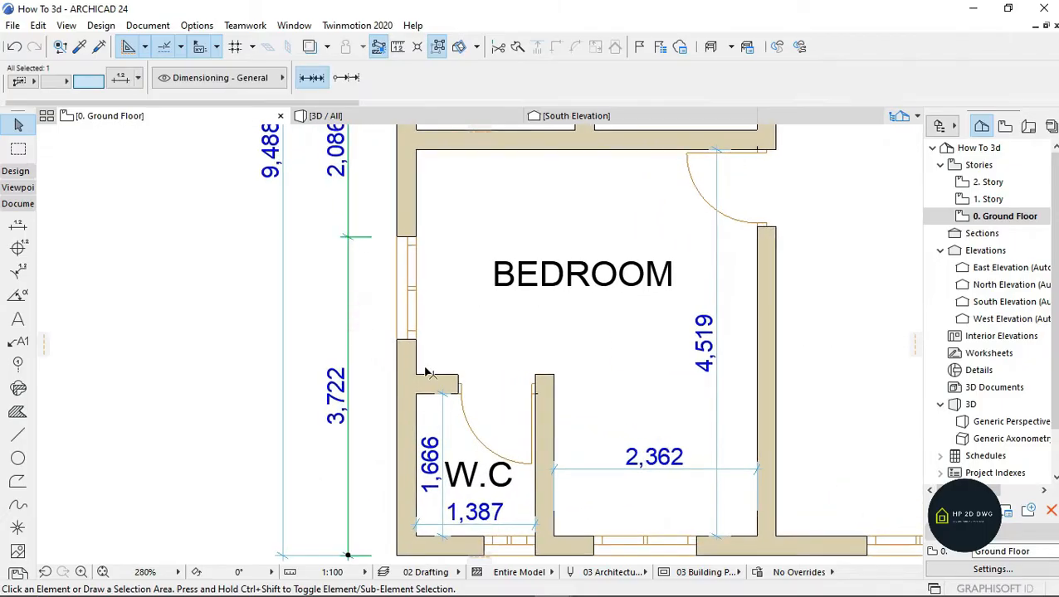
pyautogui.click(348, 318)
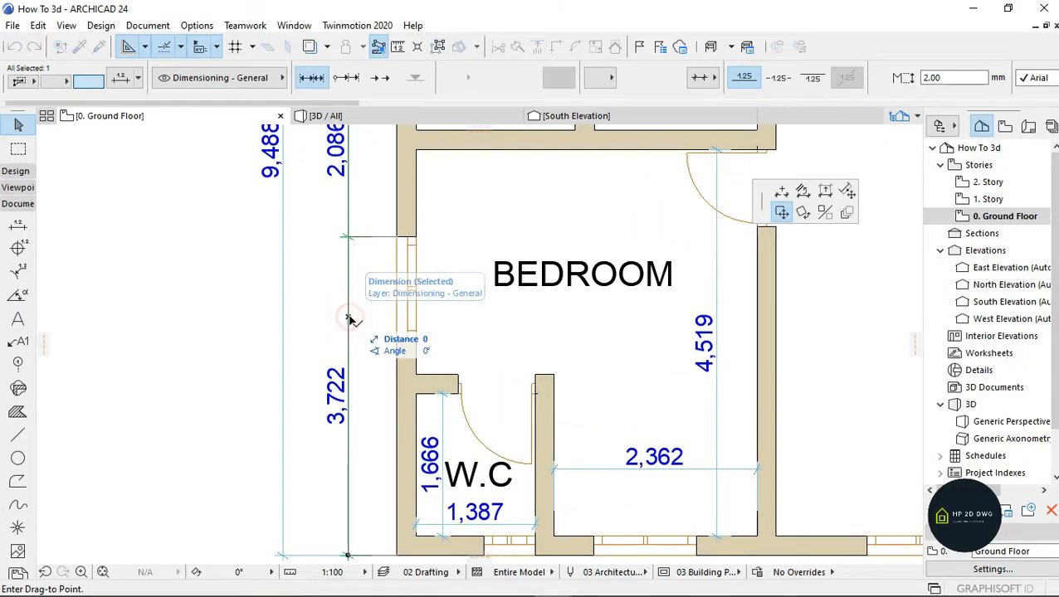
pyautogui.click(782, 194)
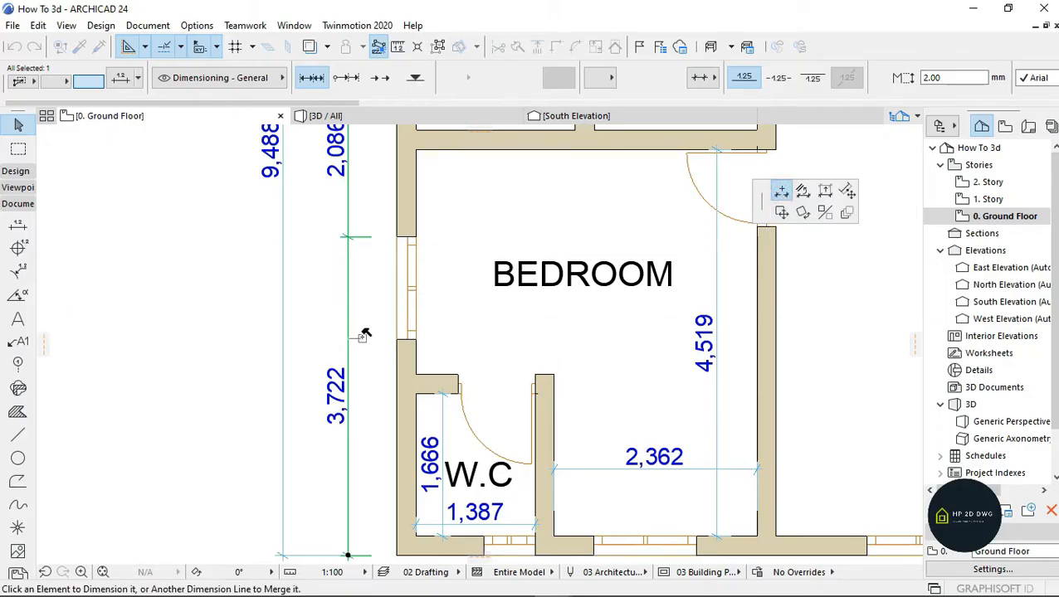
pyautogui.scroll(3, 362, 340)
pyautogui.scroll(-2, 349, 349)
pyautogui.scroll(-1, 367, 386)
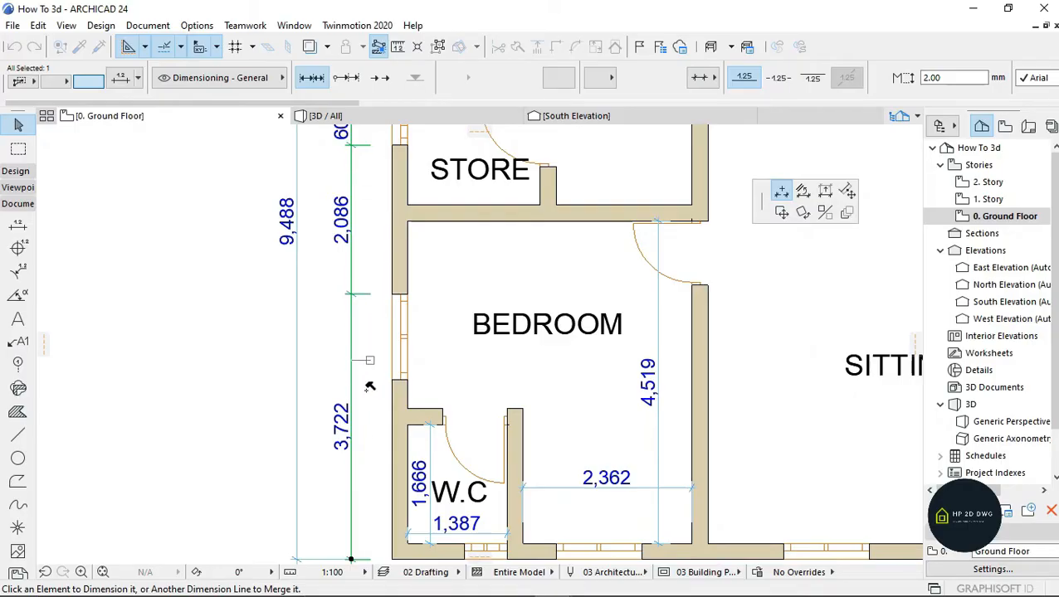
pyautogui.scroll(3, 371, 336)
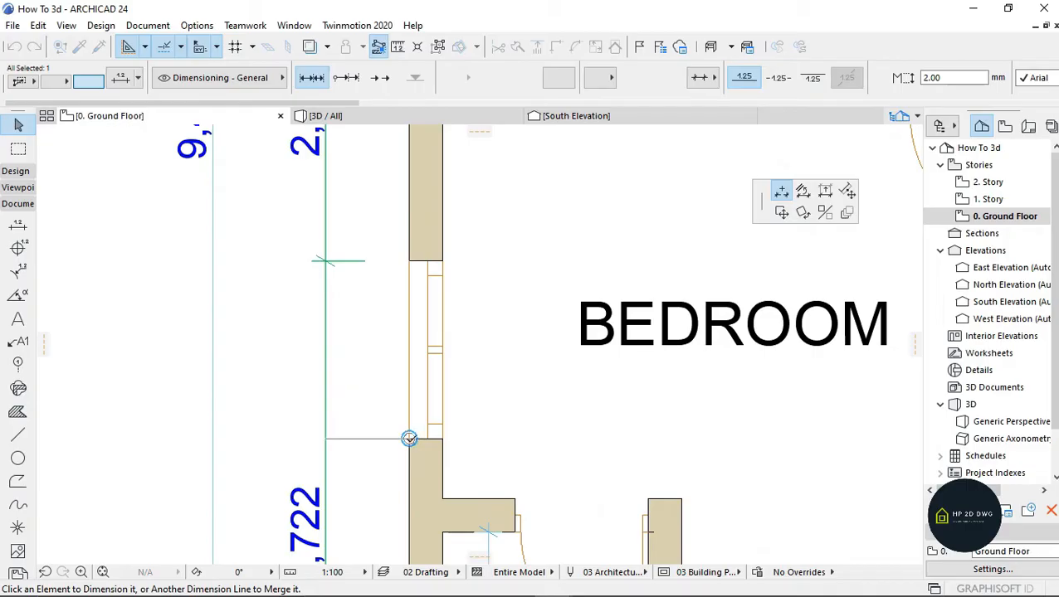
pyautogui.click(409, 439)
pyautogui.scroll(-3, 355, 309)
pyautogui.scroll(-3, 353, 312)
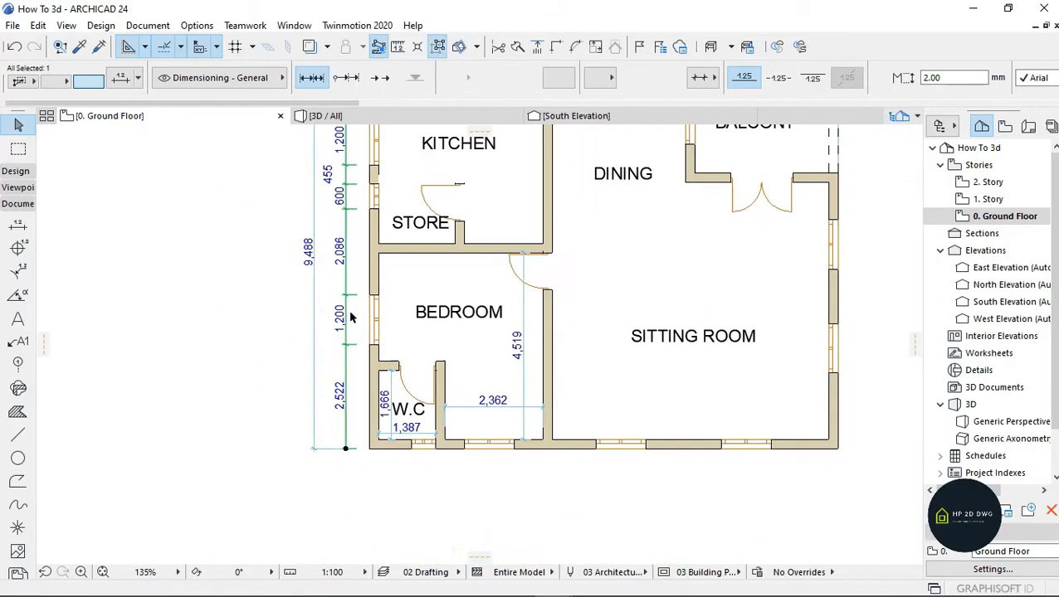
pyautogui.scroll(3, 349, 354)
pyautogui.scroll(2, 358, 406)
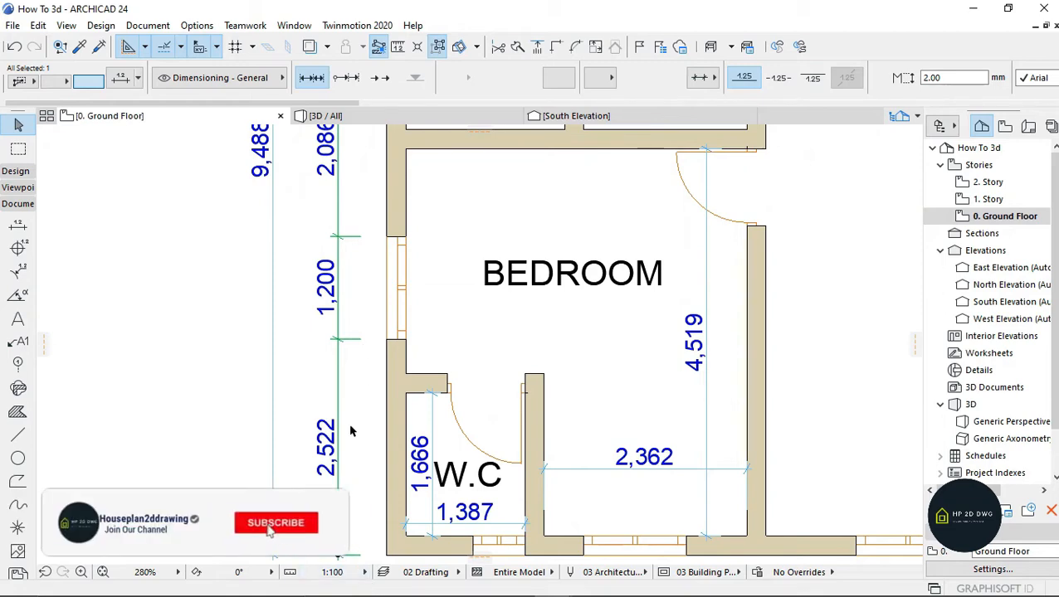
pyautogui.scroll(-2, 346, 412)
pyautogui.press('Escape')
# Step: Review the whole ground floor plan, checking its north and west dimension chains and the interior room dimensions
pyautogui.scroll(-3, 328, 349)
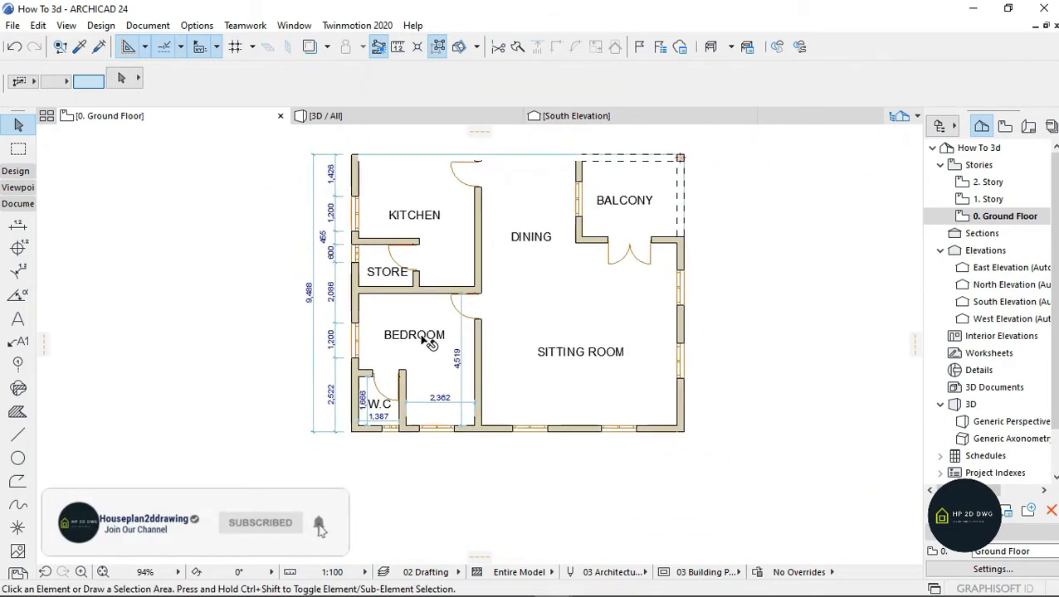
pyautogui.scroll(1, 430, 343)
pyautogui.scroll(-2, 456, 321)
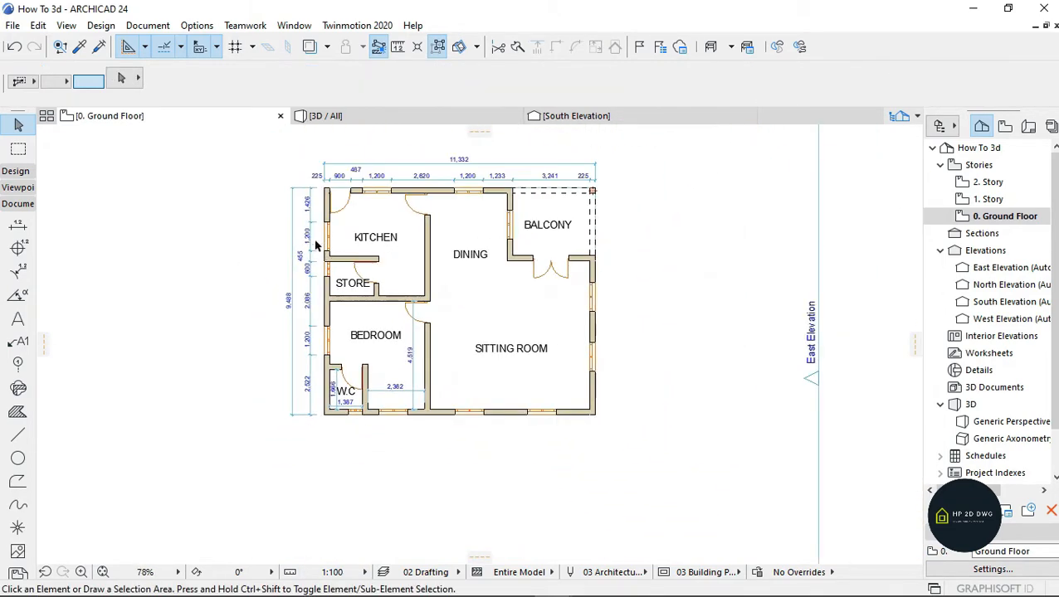
pyautogui.scroll(1, 307, 234)
pyautogui.scroll(-1, 297, 229)
pyautogui.scroll(2, 296, 192)
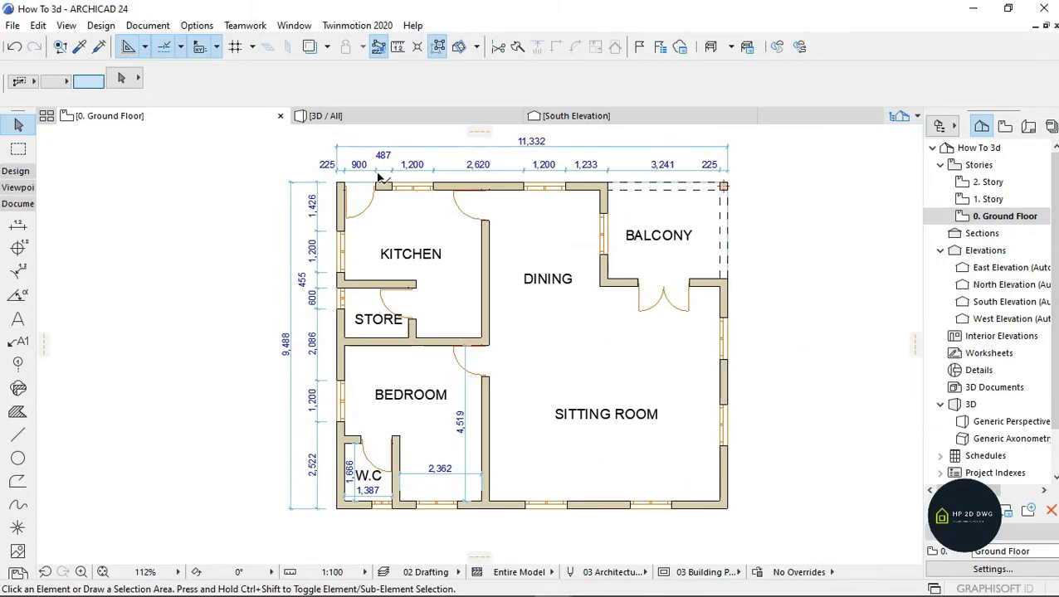
pyautogui.scroll(-2, 440, 284)
pyautogui.scroll(2, 479, 198)
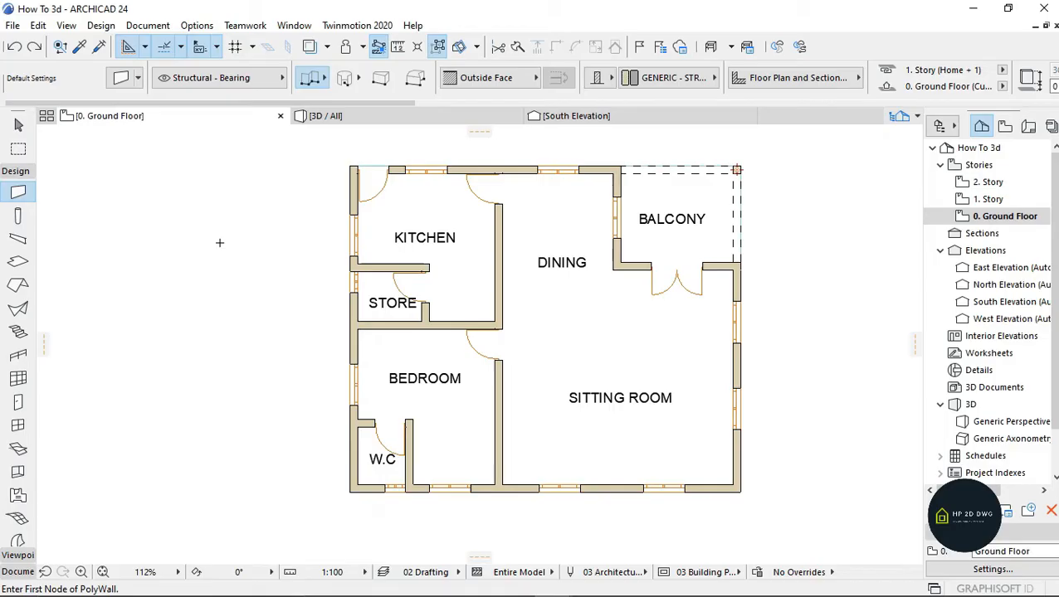
# Step: Select all the ground floor walls and open the automatic exterior dimensioning settings
pyautogui.hotkey('ctrl', 'a')
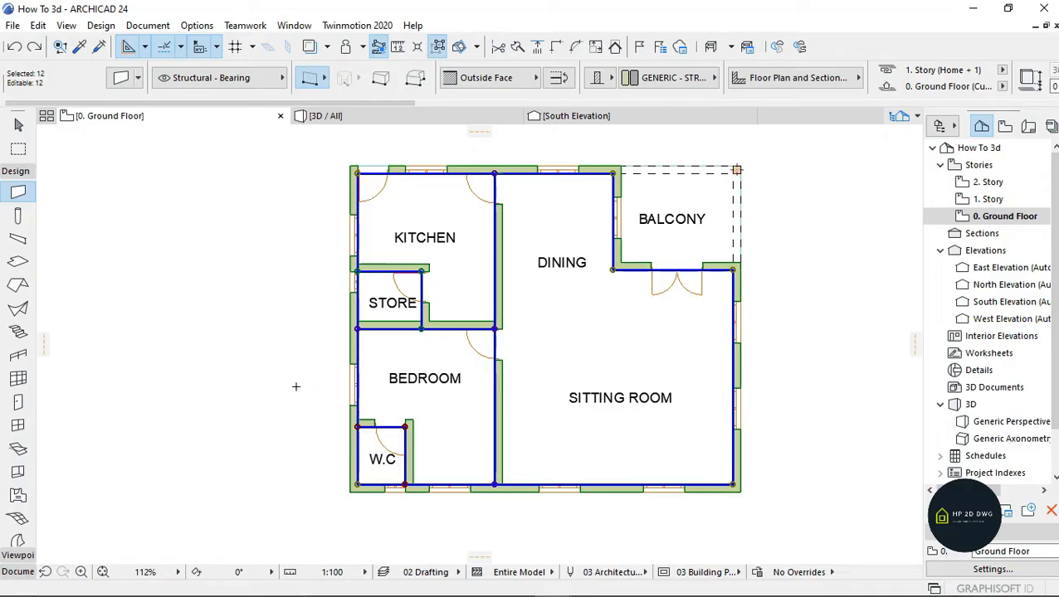
pyautogui.click(148, 25)
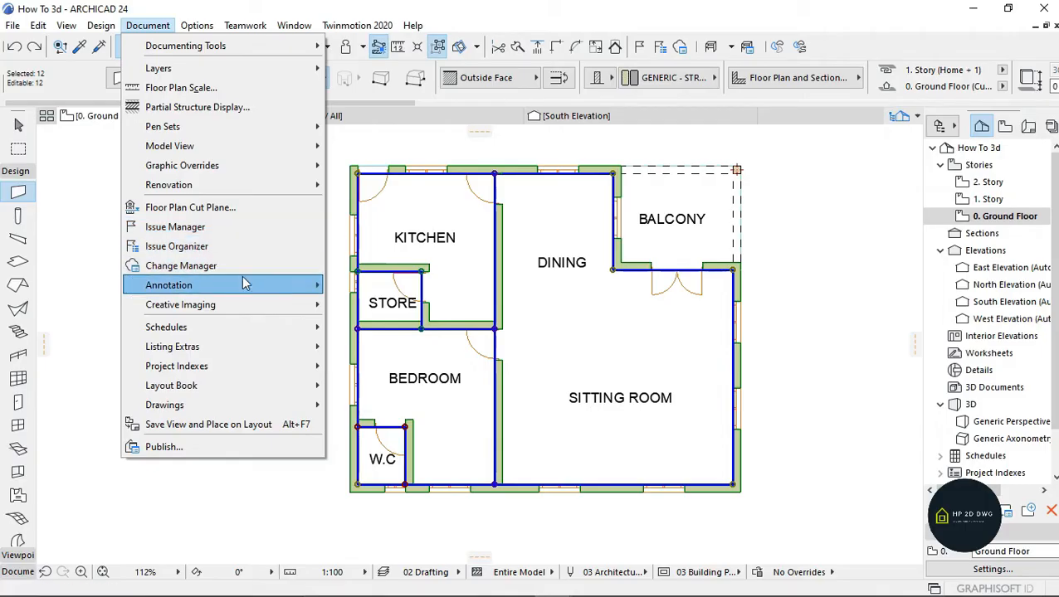
pyautogui.moveTo(200, 286)
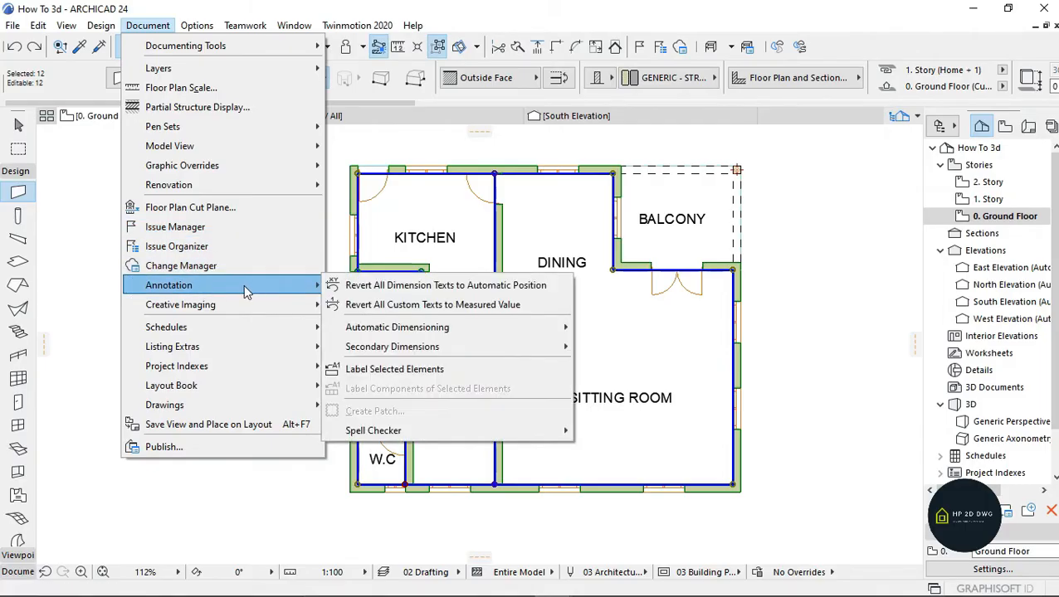
pyautogui.moveTo(418, 332)
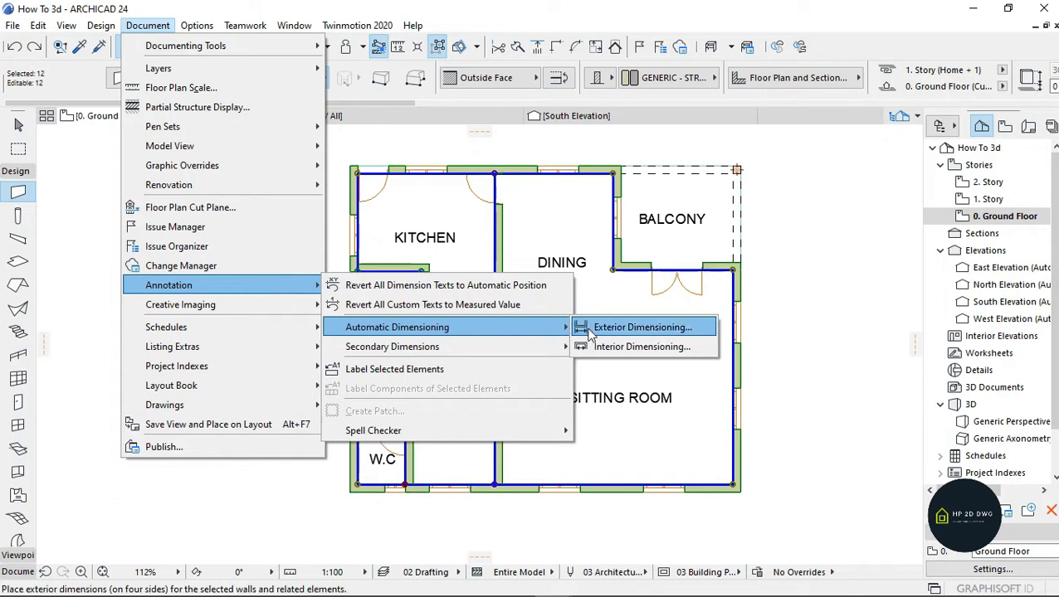
pyautogui.click(637, 328)
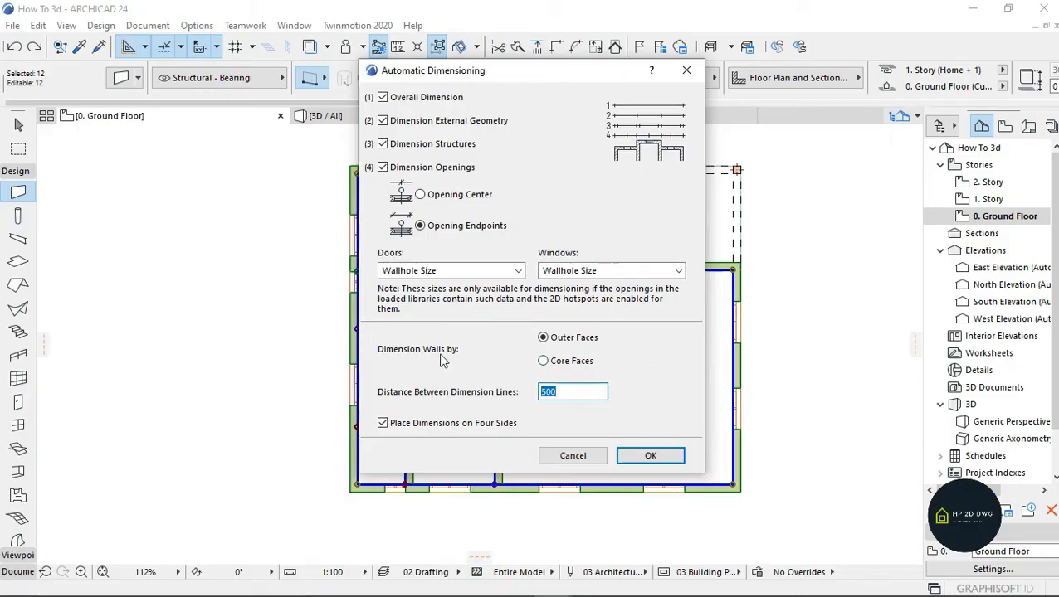
# Step: Configure exterior dimensioning with overall, external geometry, structure and opening endpoint chains, outer faces, 500 line spacing and all four sides
pyautogui.click(546, 360)
pyautogui.click(572, 340)
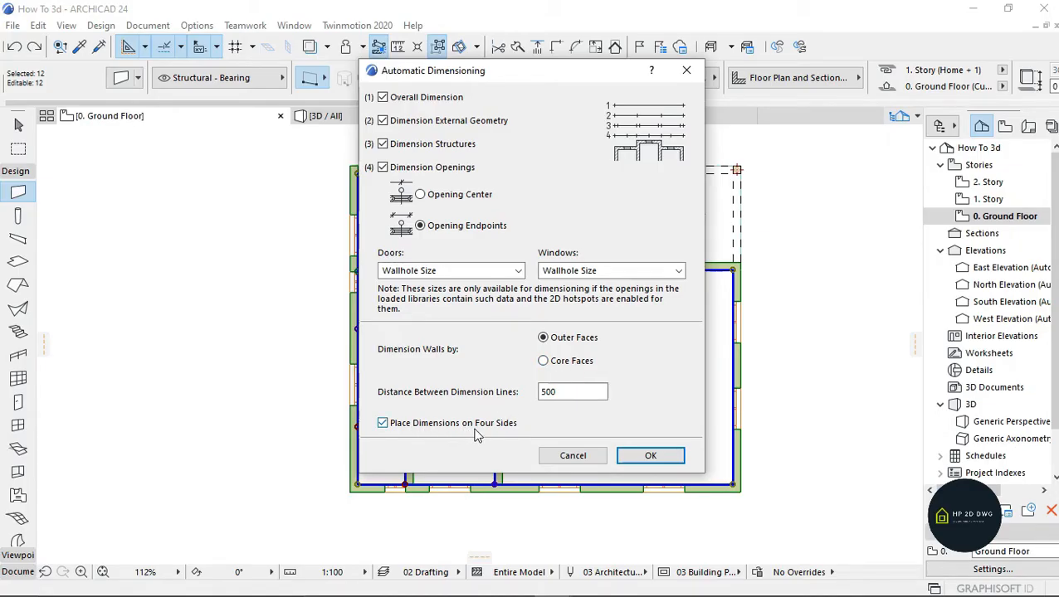
pyautogui.click(425, 170)
pyautogui.click(430, 172)
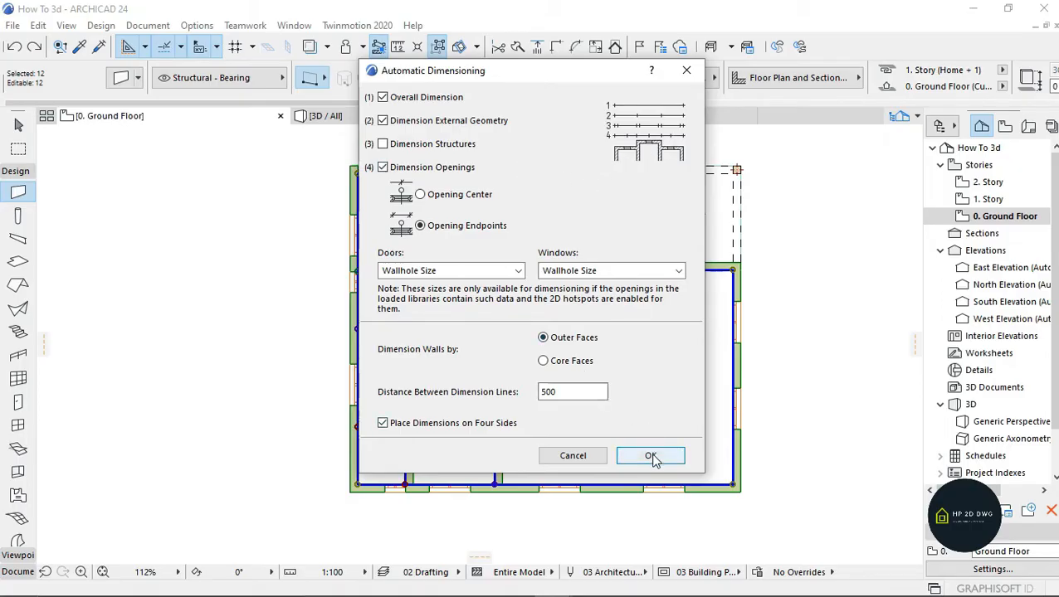
pyautogui.click(430, 145)
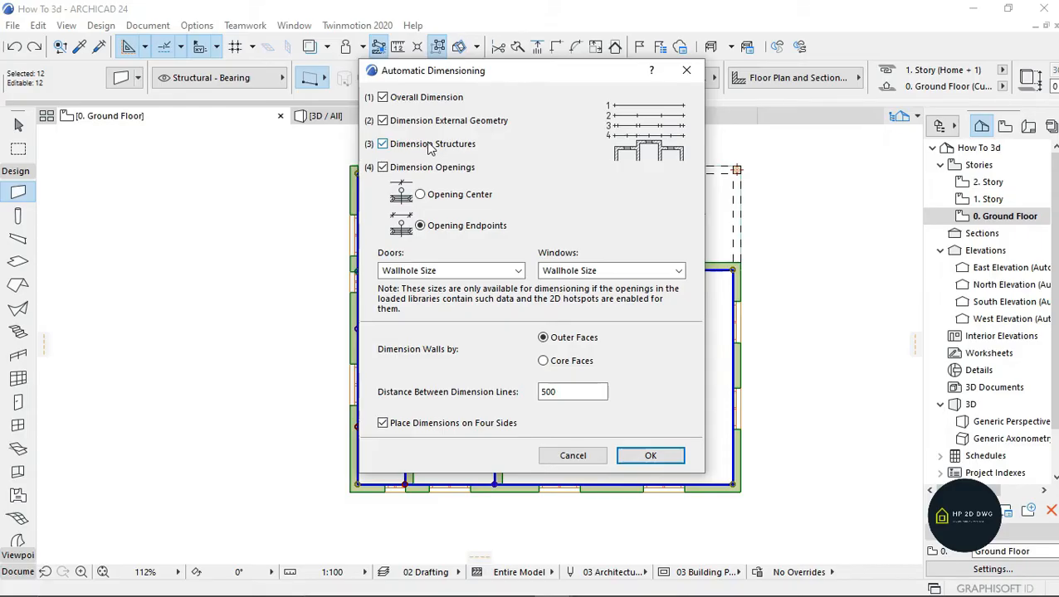
pyautogui.click(428, 145)
pyautogui.click(423, 146)
pyautogui.click(651, 457)
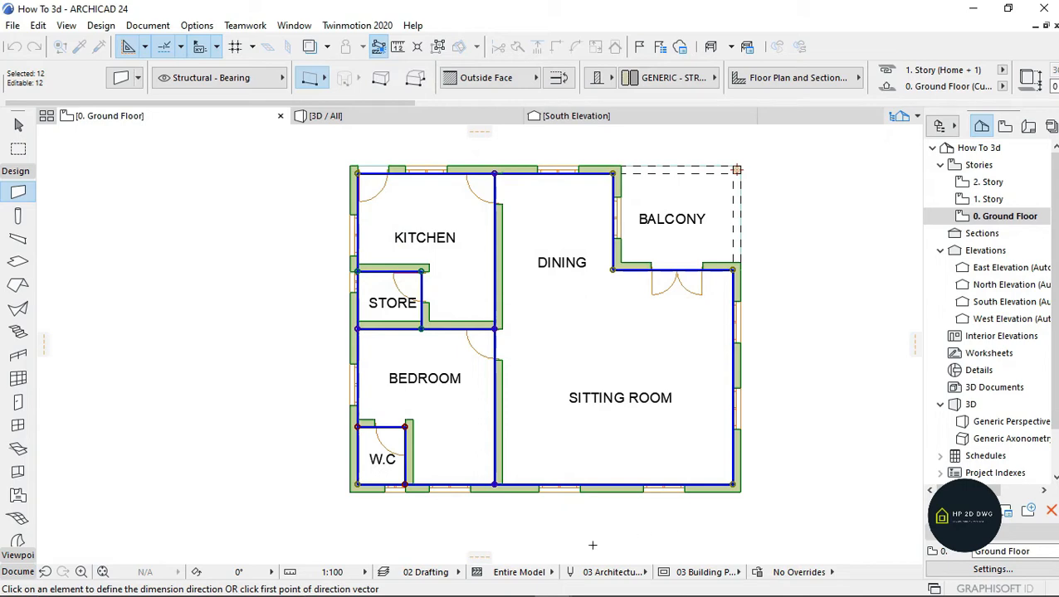
# Step: Set the dimension direction along the south wall's outer edge and place the innermost dimension line just below that wall
pyautogui.scroll(3, 593, 545)
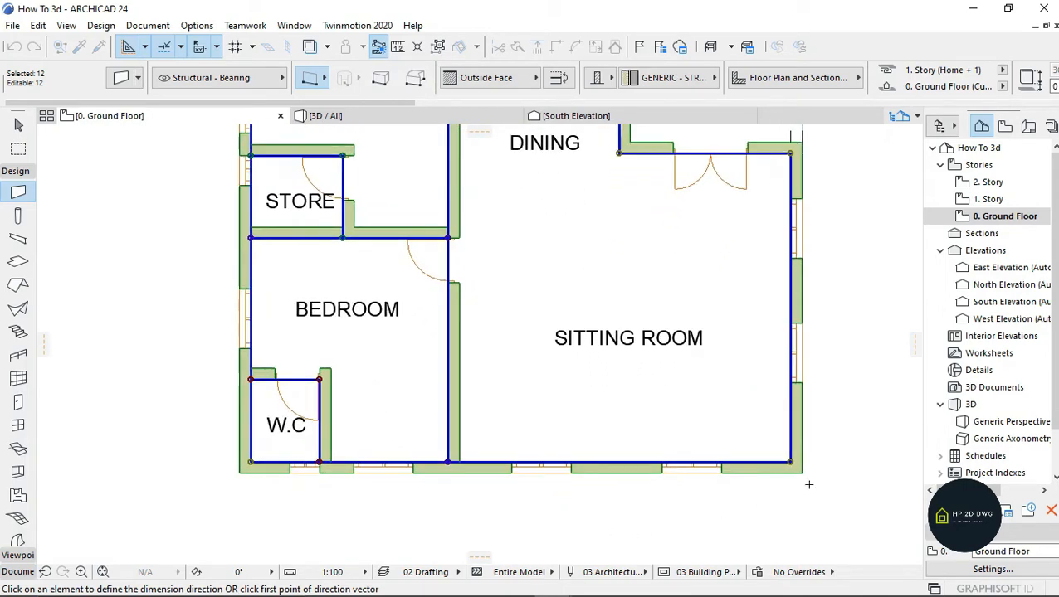
pyautogui.click(802, 470)
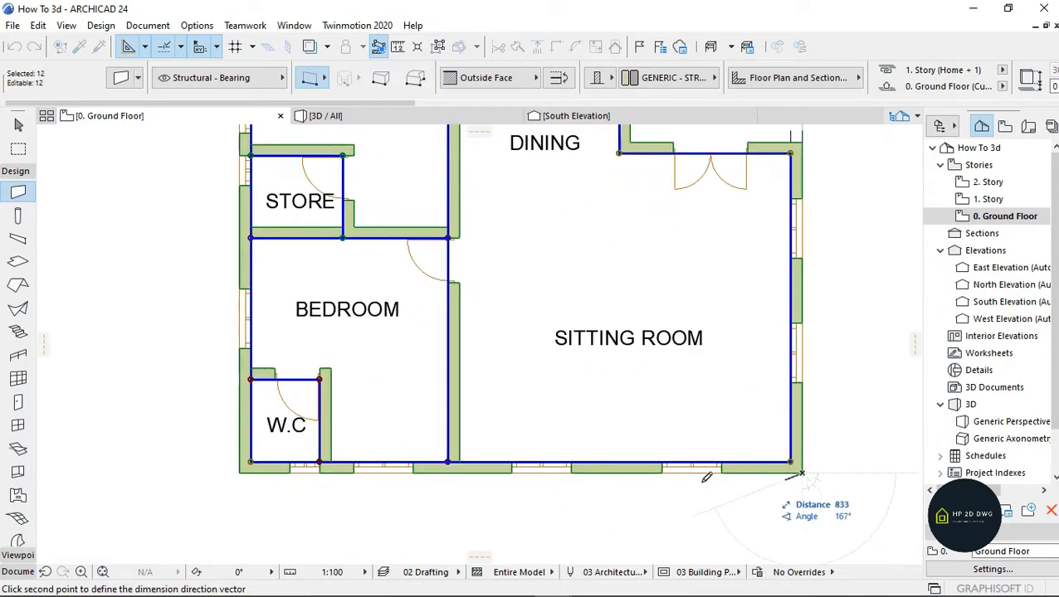
pyautogui.click(242, 471)
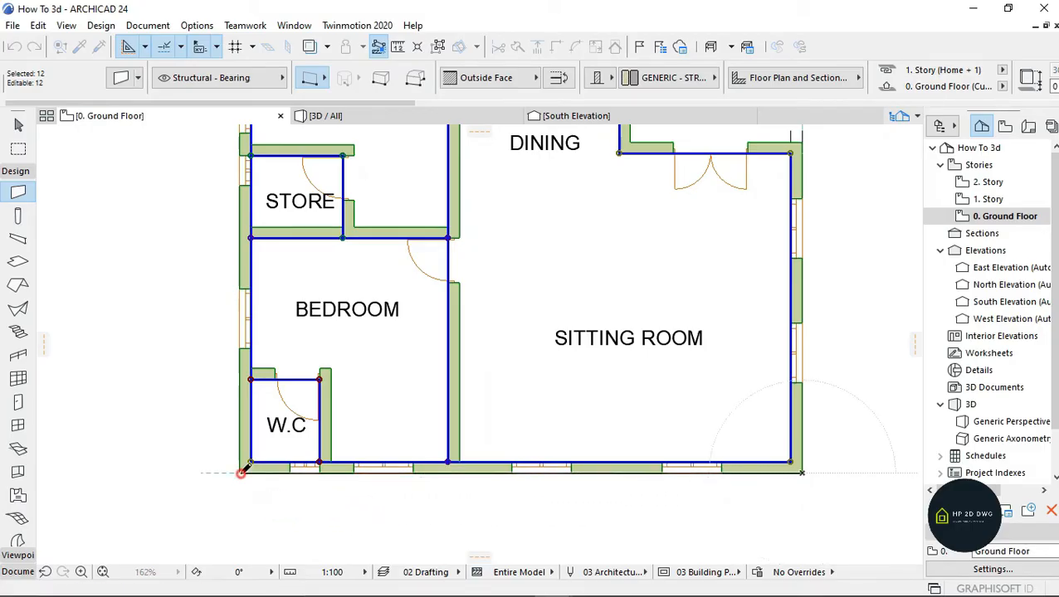
pyautogui.scroll(-2, 459, 423)
pyautogui.scroll(-1, 459, 423)
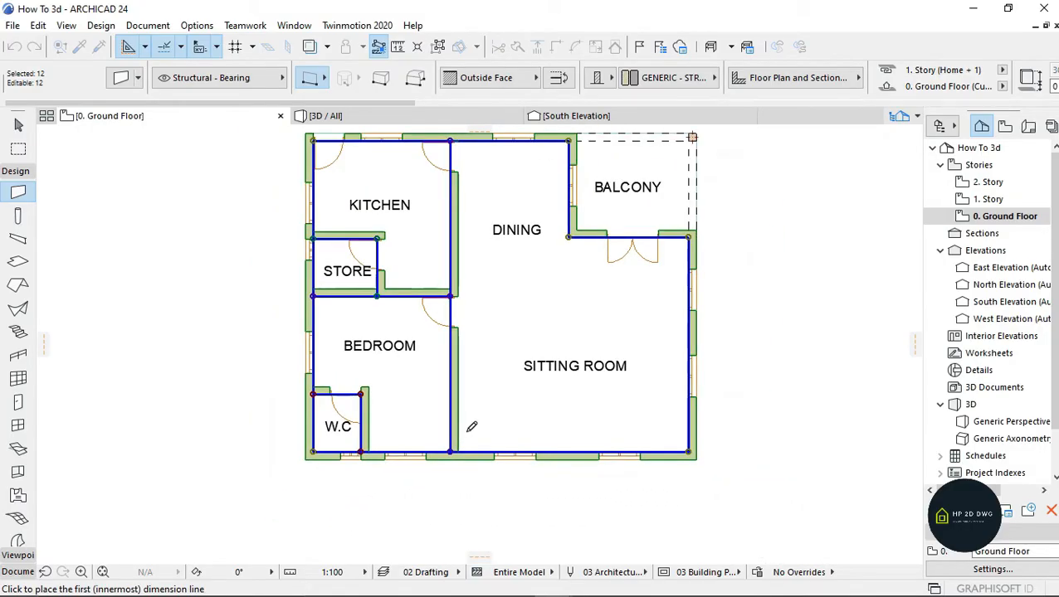
pyautogui.click(489, 489)
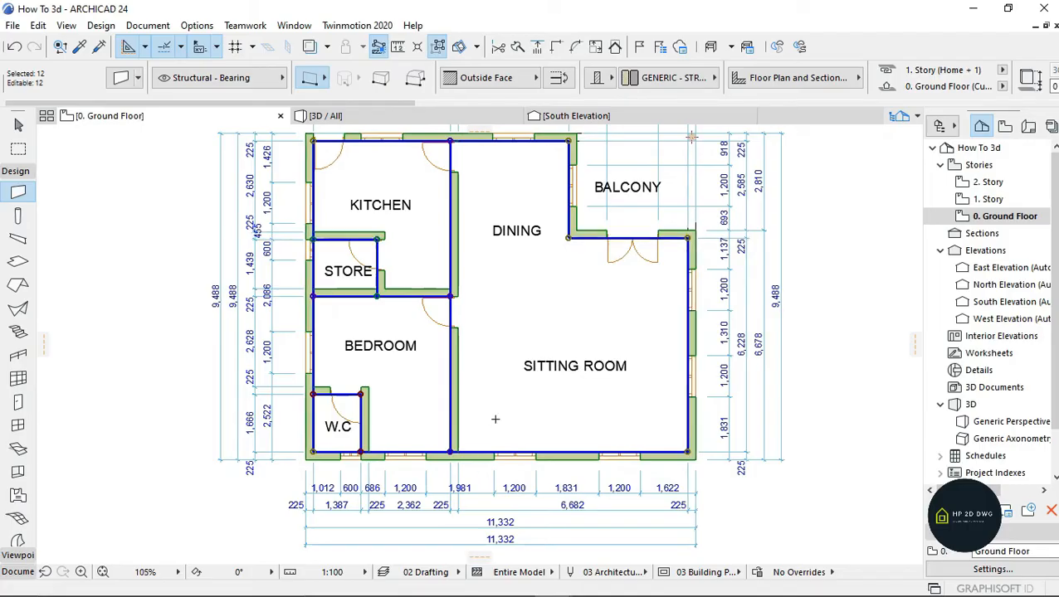
# Step: Check the automatic exterior dimension chains on all four sides of the plan and clear the wall selection
pyautogui.scroll(-3, 494, 418)
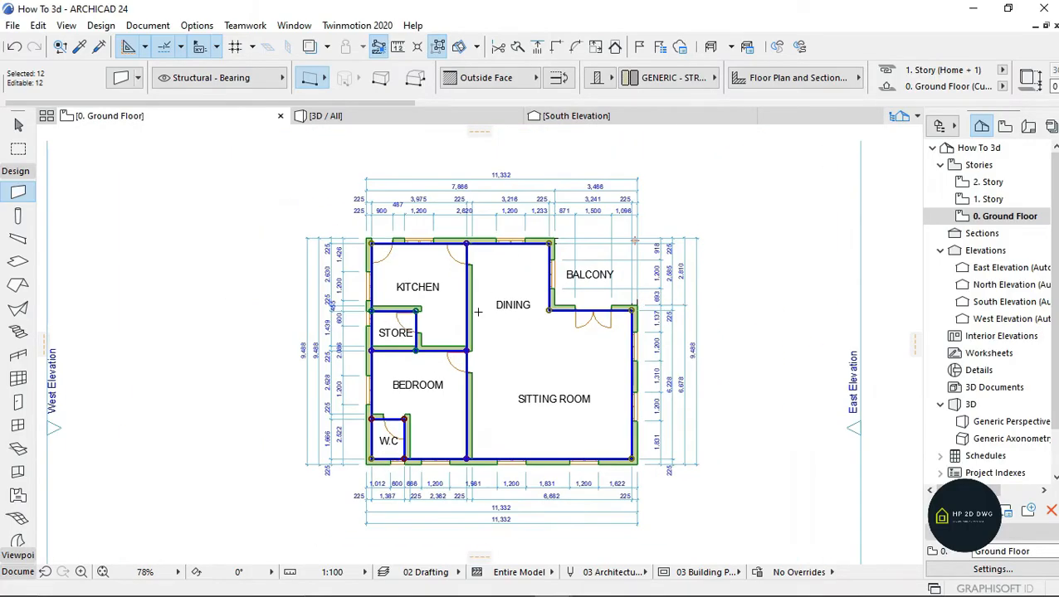
pyautogui.scroll(1, 480, 331)
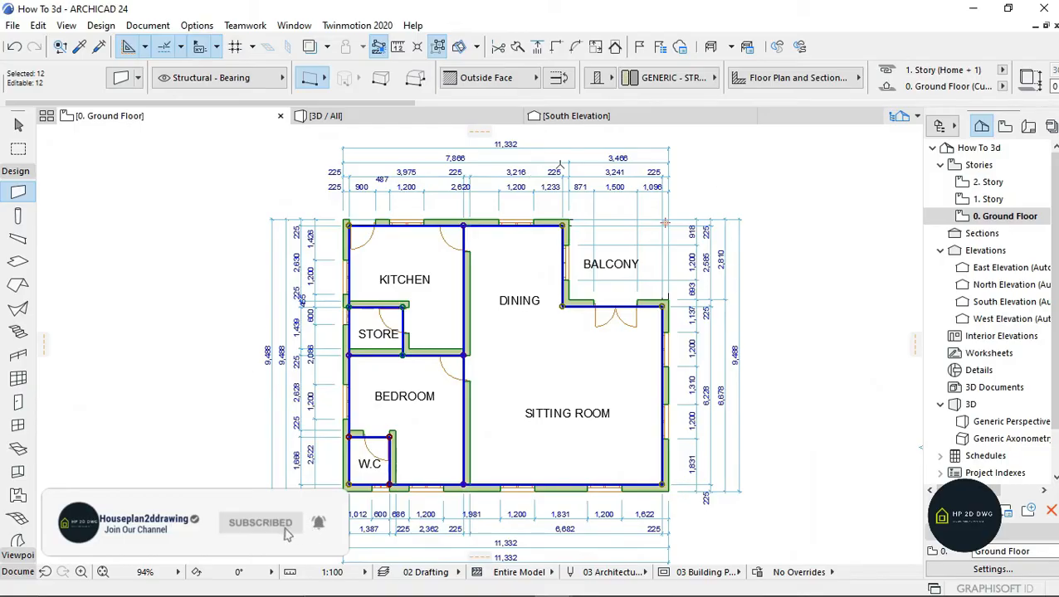
pyautogui.scroll(-2, 516, 289)
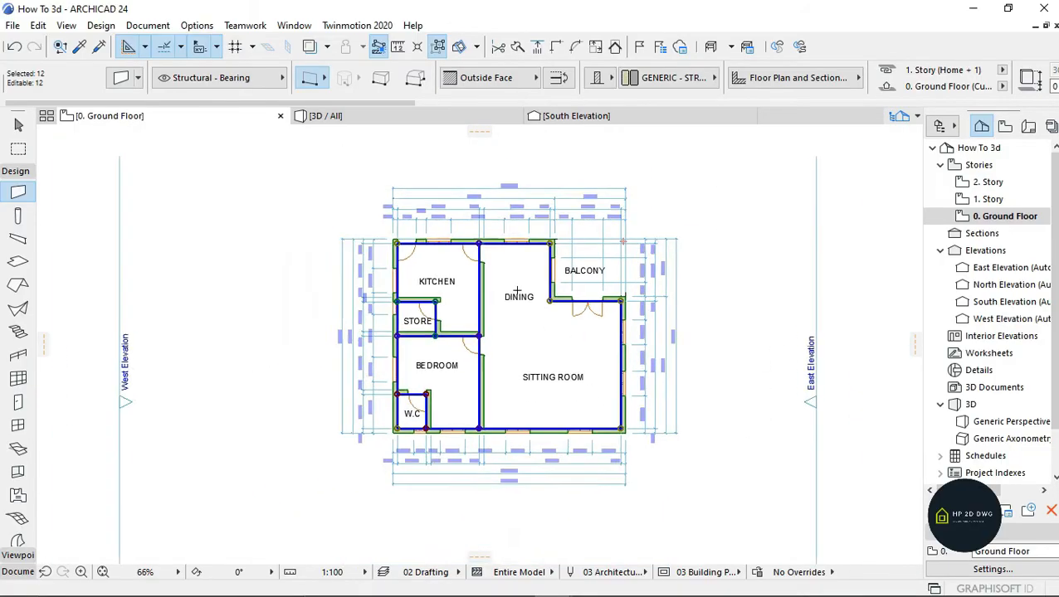
pyautogui.scroll(2, 522, 225)
pyautogui.scroll(-1, 501, 246)
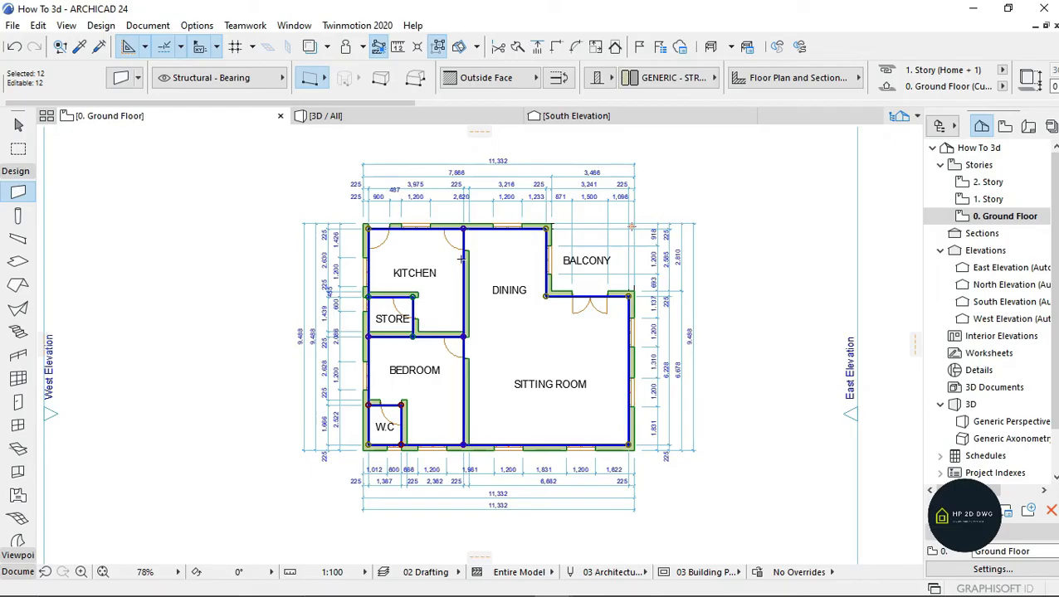
pyautogui.press('Escape')
# Step: Shorten the north opening chain's witness line at the west jamb of the balcony double door to a stub near its dimension line
pyautogui.scroll(4, 629, 221)
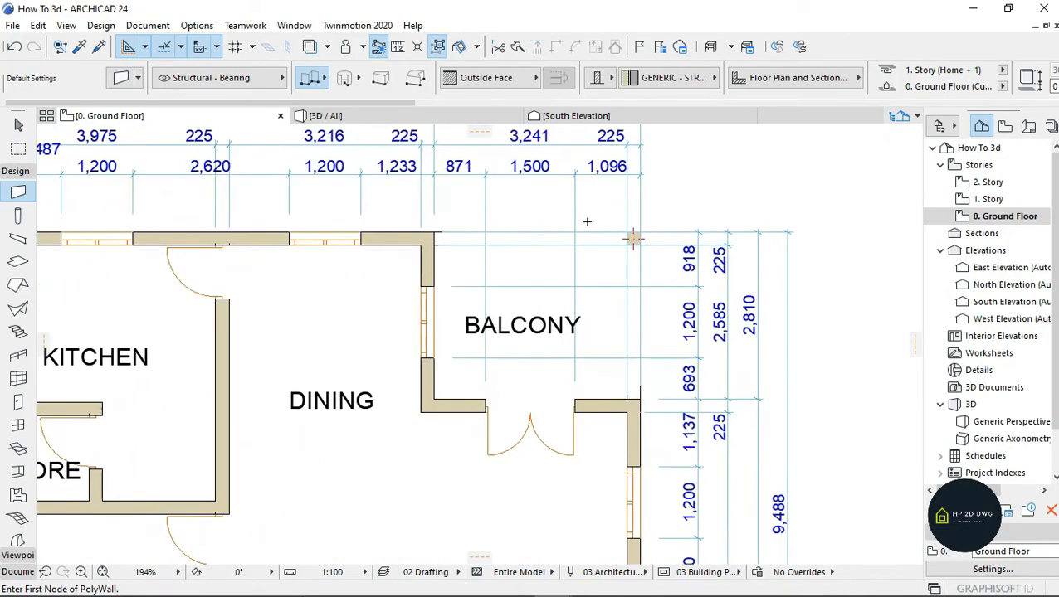
pyautogui.scroll(-2, 502, 365)
pyautogui.scroll(2, 546, 310)
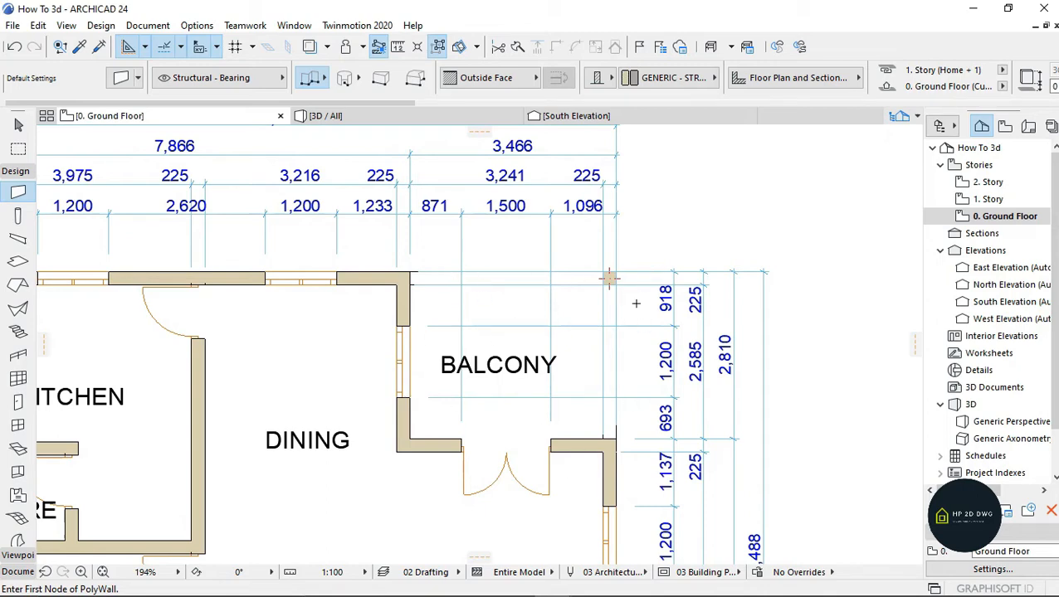
pyautogui.scroll(-1, 608, 280)
pyautogui.scroll(2, 586, 249)
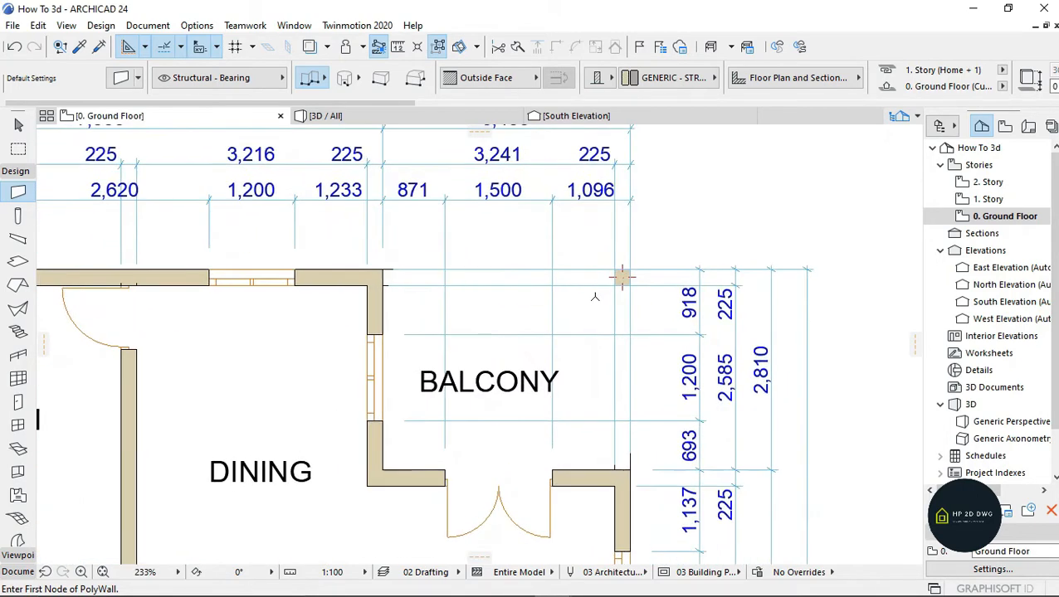
pyautogui.press('Escape')
pyautogui.click(445, 201)
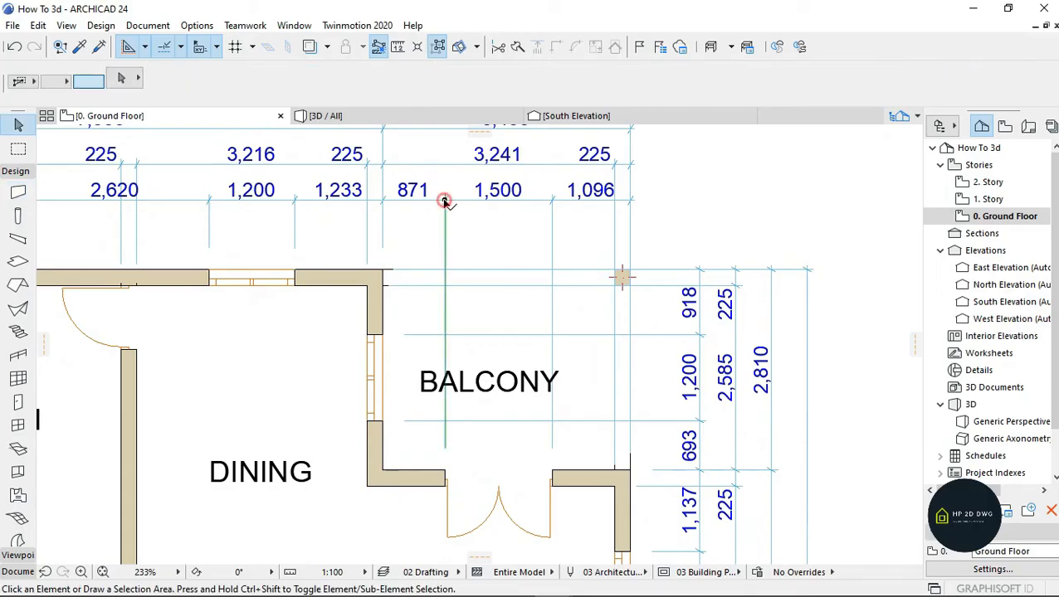
pyautogui.press('Escape')
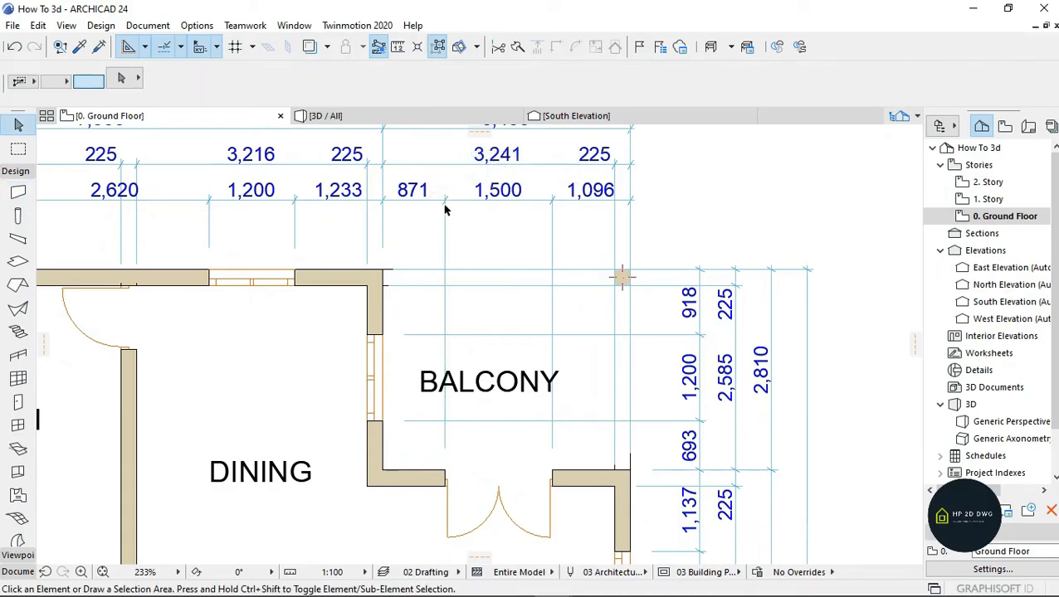
pyautogui.click(445, 200)
pyautogui.click(445, 201)
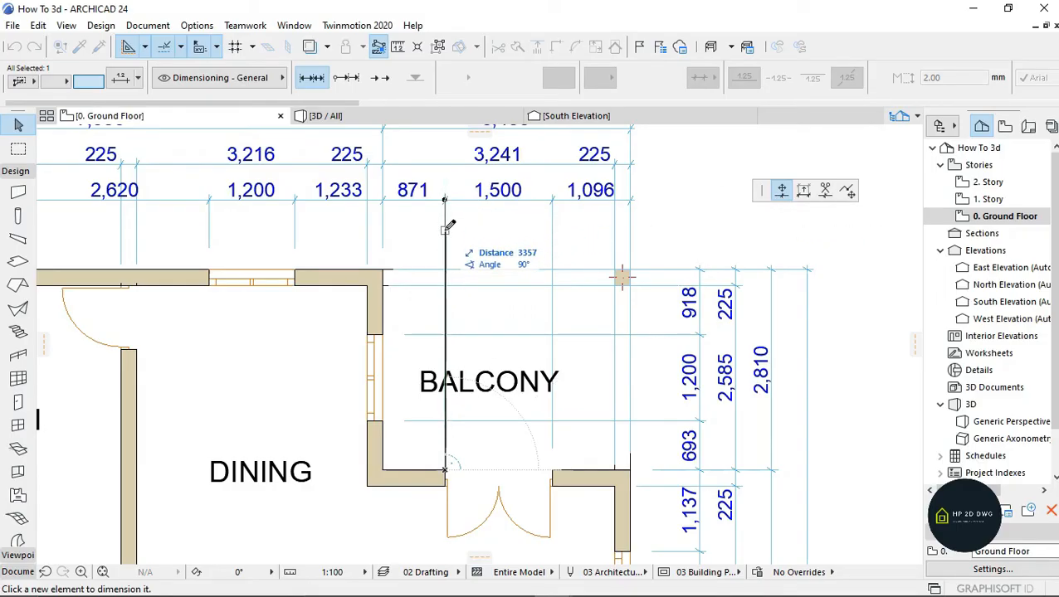
pyautogui.press('Escape')
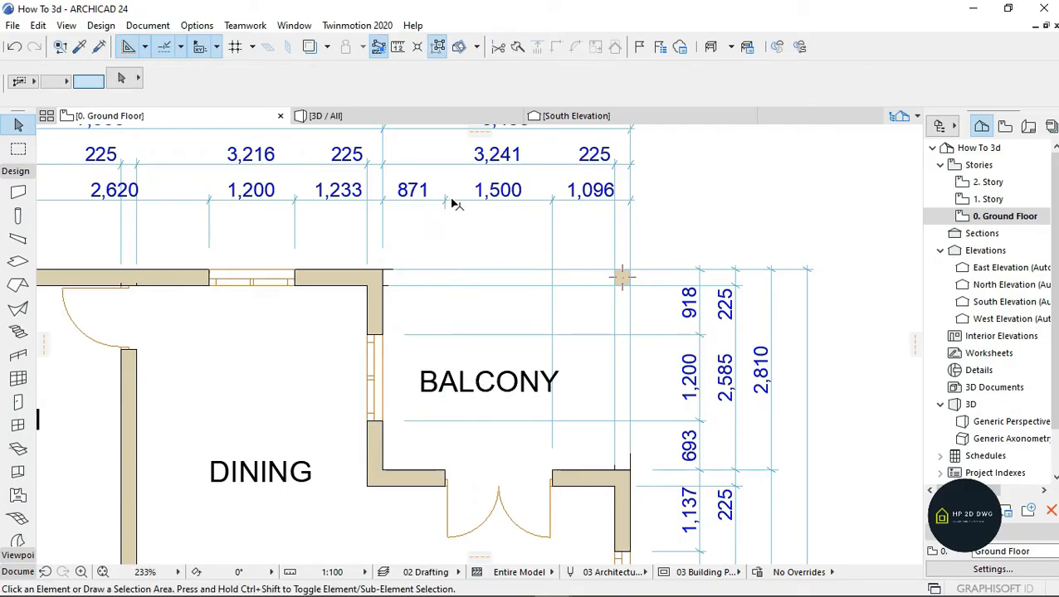
# Step: Pull back the witness line at the balcony double door's east jamb so it ends just below the north opening chain
pyautogui.click(552, 200)
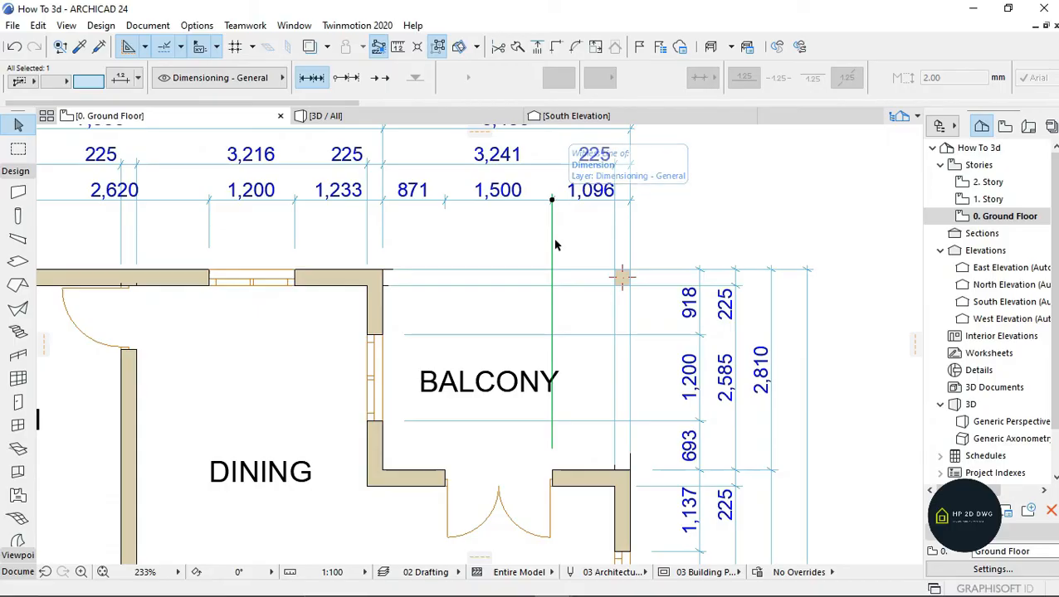
pyautogui.click(554, 231)
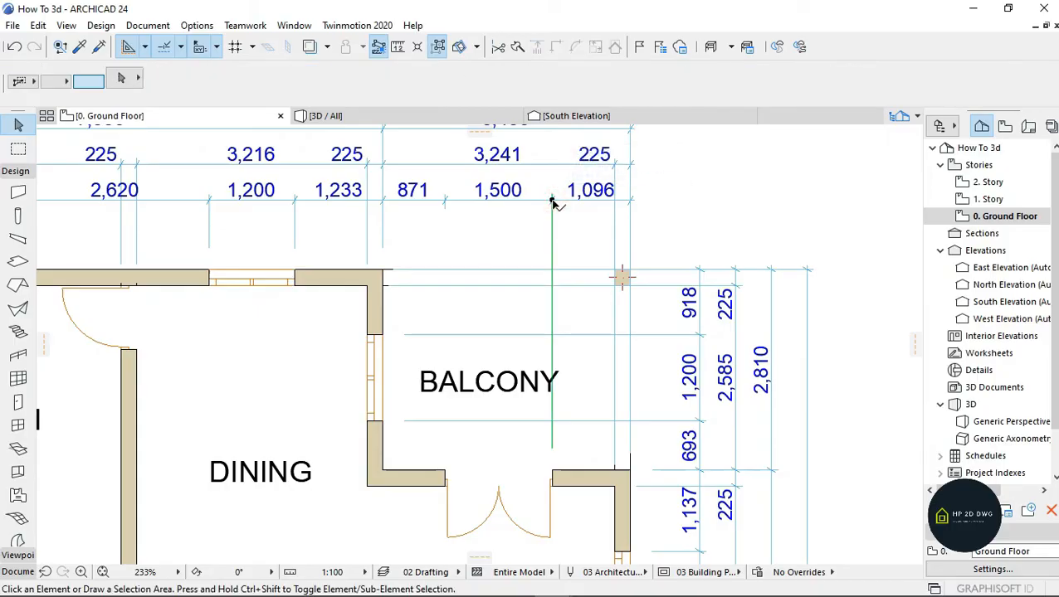
pyautogui.click(552, 201)
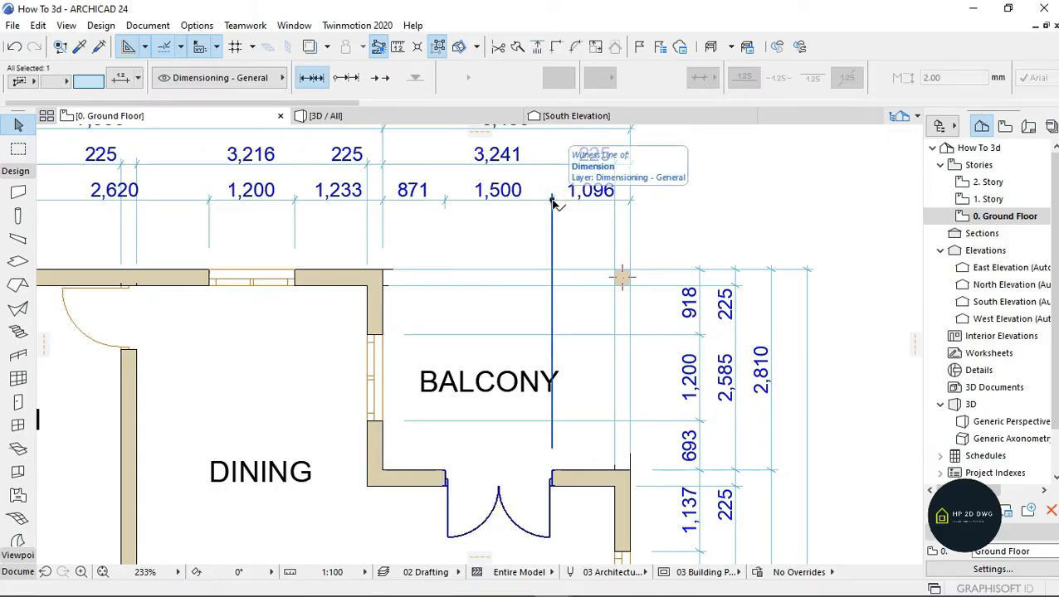
pyautogui.click(552, 201)
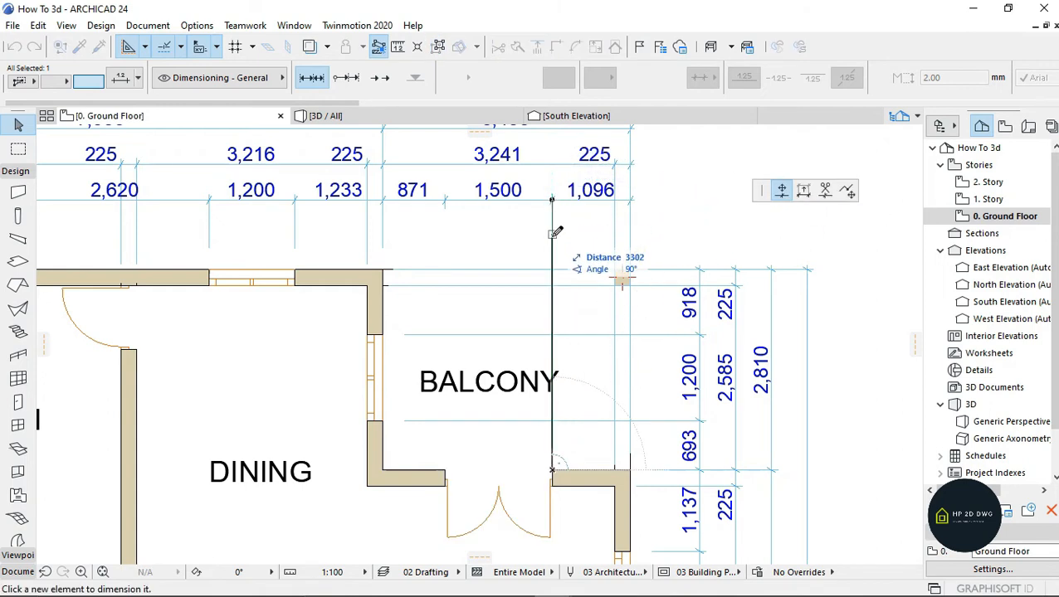
pyautogui.press('Escape')
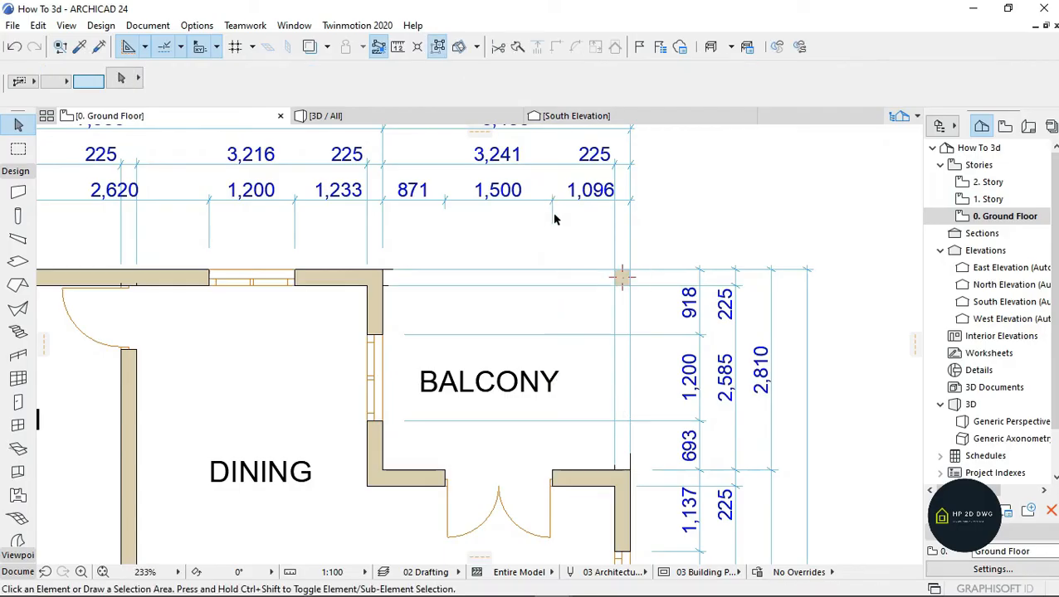
# Step: Shorten the north-edge witness lines of the two innermost east dimension chains so they end outside the balcony column
pyautogui.scroll(-3, 551, 217)
pyautogui.scroll(4, 707, 243)
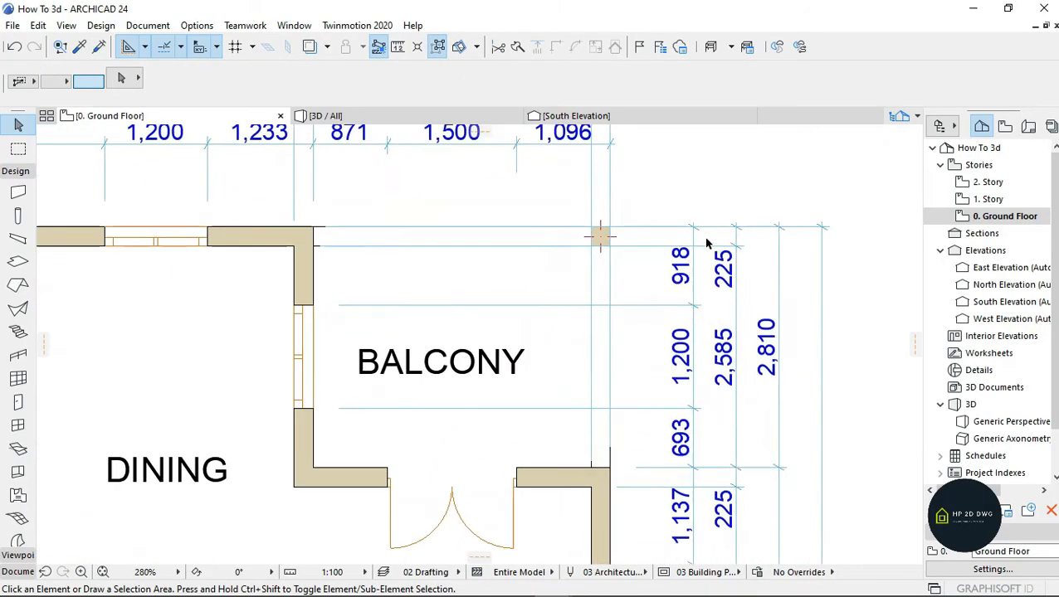
pyautogui.click(693, 228)
pyautogui.click(659, 228)
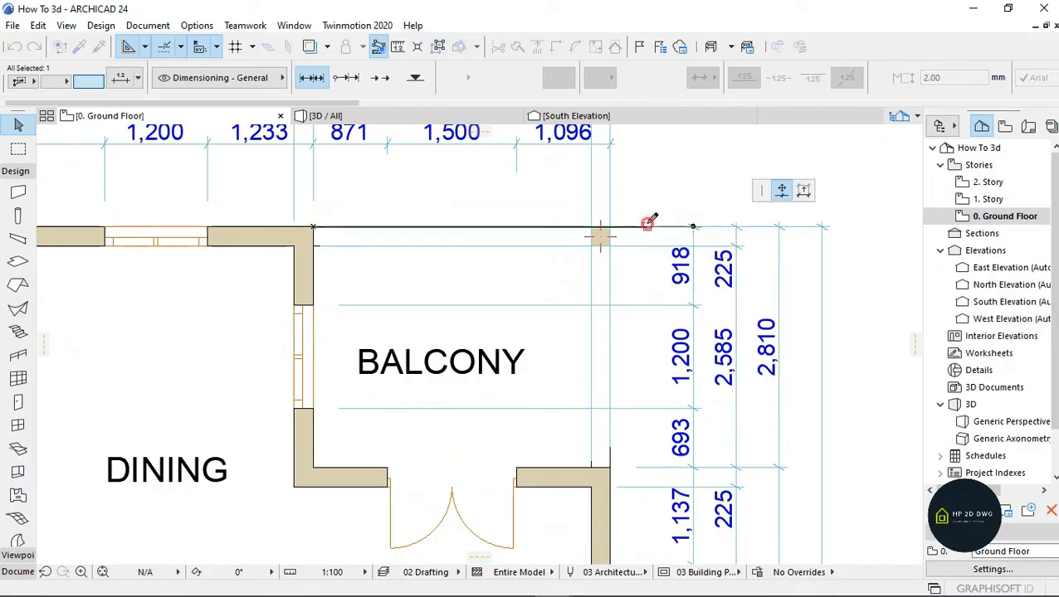
pyautogui.click(647, 225)
pyautogui.click(737, 227)
pyautogui.click(736, 227)
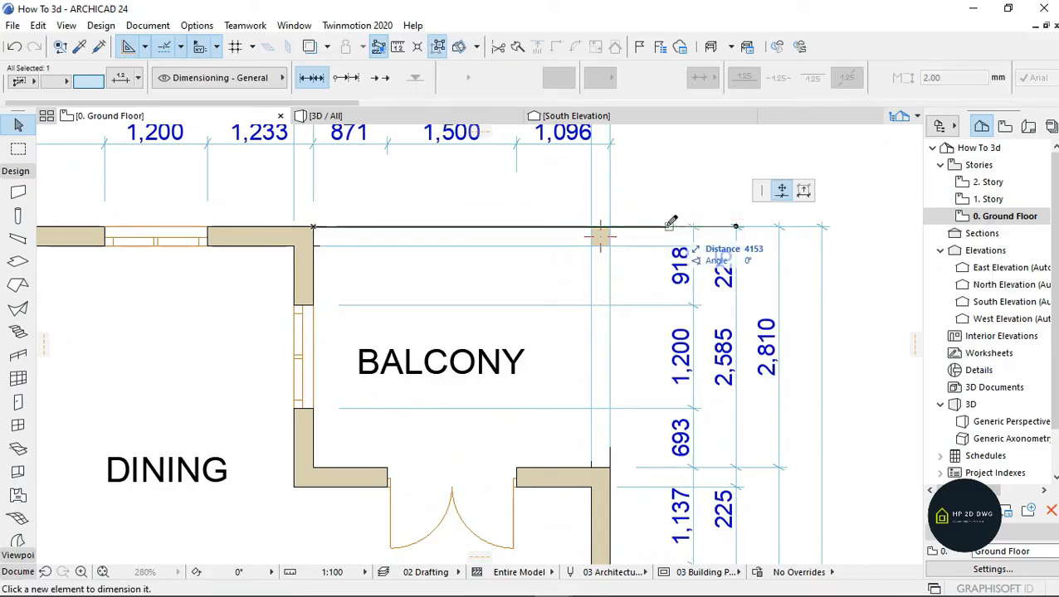
pyautogui.click(665, 226)
# Step: Shorten the north-edge witness lines of the two outermost east dimension chains to end clear of the balcony column
pyautogui.click(780, 227)
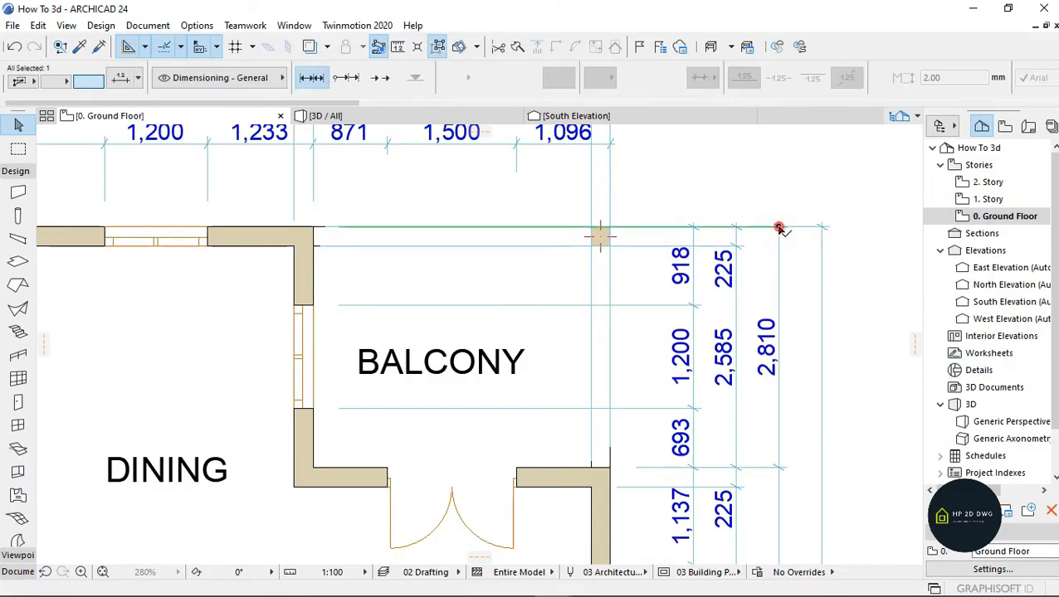
pyautogui.click(779, 227)
pyautogui.click(667, 226)
pyautogui.click(822, 227)
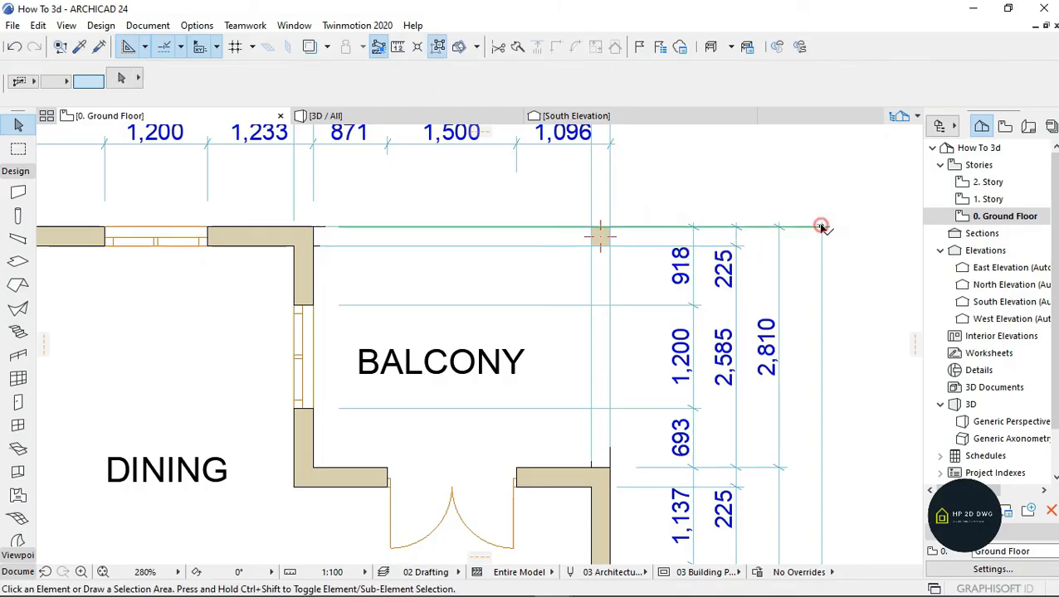
pyautogui.click(822, 228)
pyautogui.click(678, 224)
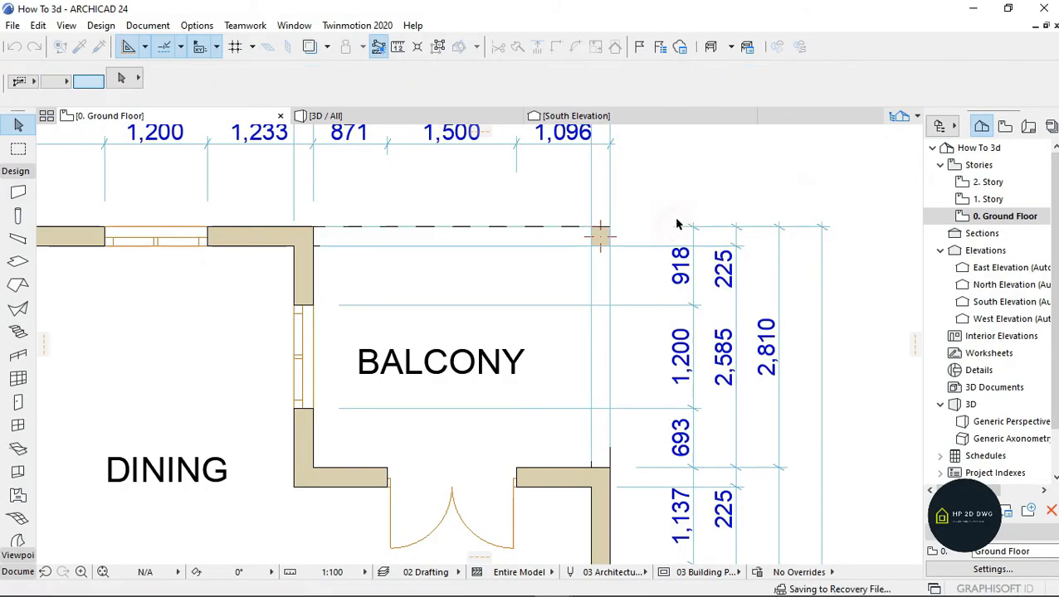
# Step: Shorten the second east chain's witness line along the north wall's inner face so it no longer crosses the balcony
pyautogui.scroll(-2, 682, 224)
pyautogui.scroll(2, 722, 250)
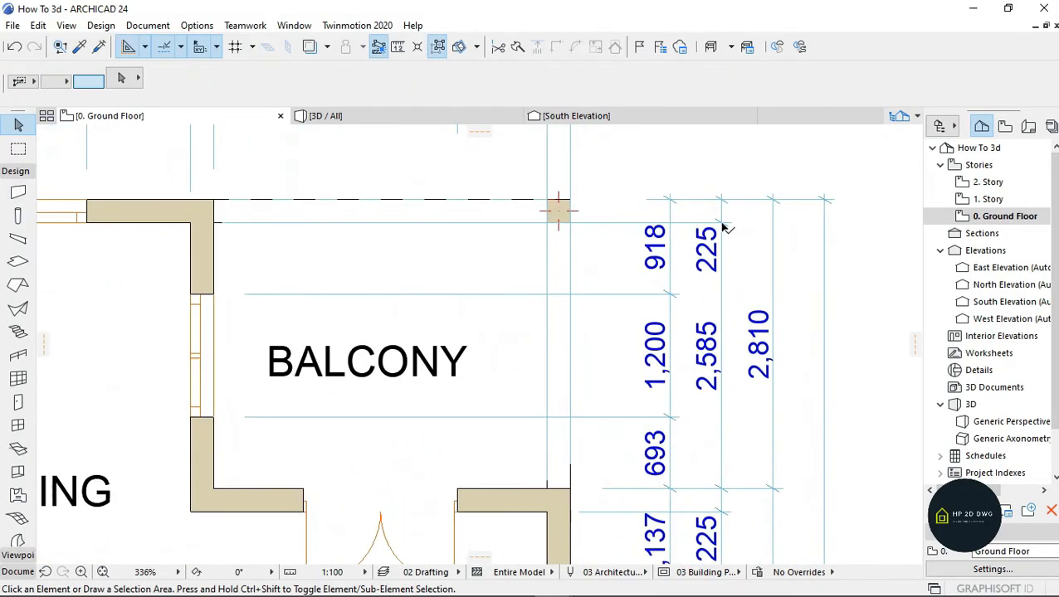
pyautogui.click(721, 223)
pyautogui.click(721, 223)
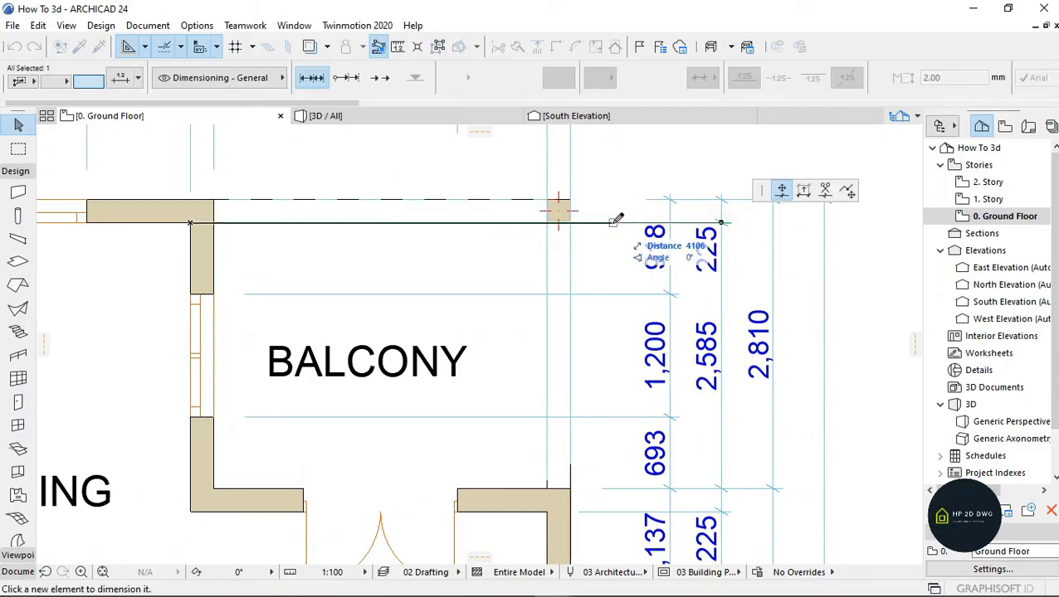
pyautogui.press('Escape')
pyautogui.press('Escape')
pyautogui.scroll(-1, 677, 228)
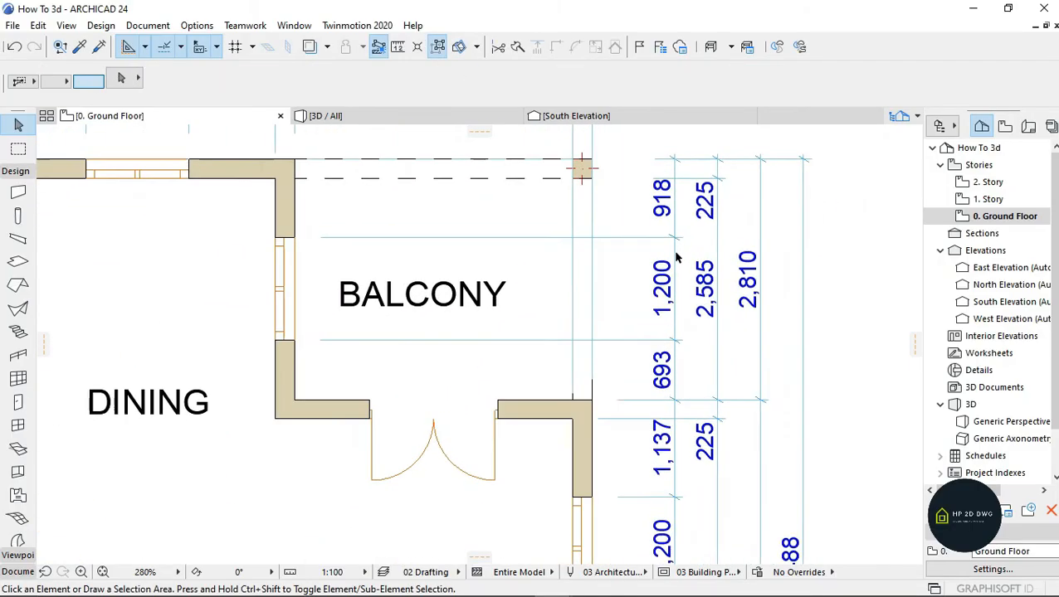
# Step: Shorten the innermost east chain's two witness lines at the dining window jambs so they stay out of the balcony
pyautogui.press('Escape')
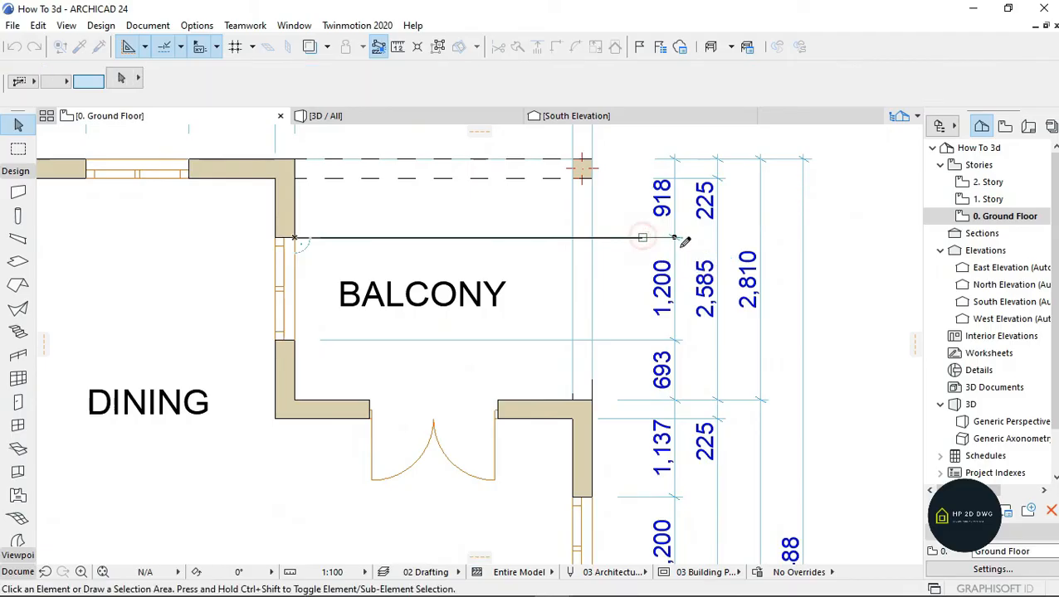
pyautogui.click(674, 341)
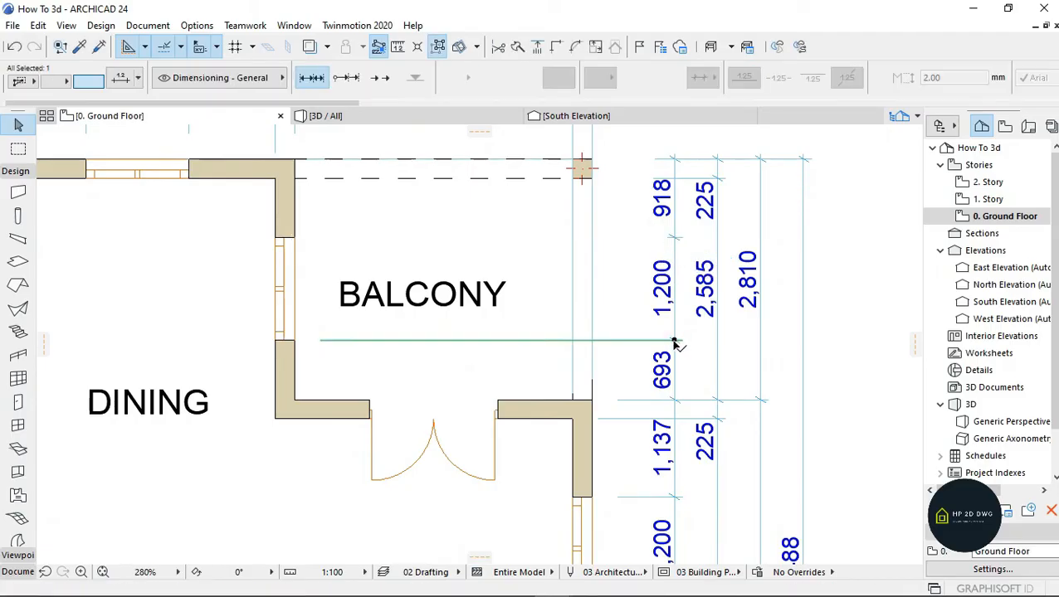
pyautogui.click(637, 340)
pyautogui.press('Escape')
# Step: Examine the east dimension chains along the sitting room and the whole plan for other witness lines crossing the drawing
pyautogui.scroll(-4, 643, 321)
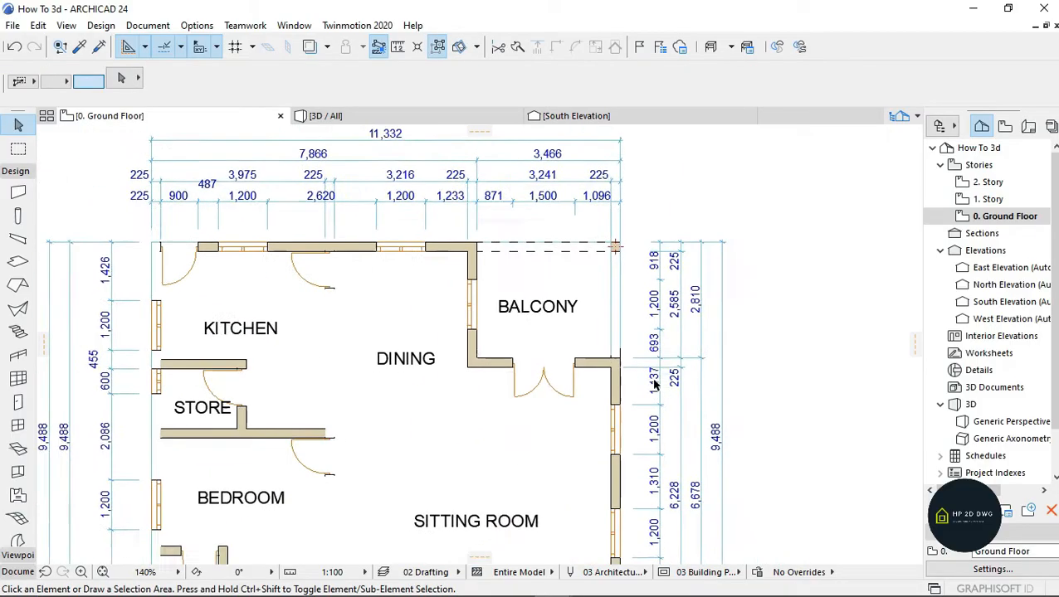
pyautogui.scroll(4, 654, 385)
pyautogui.scroll(-5, 647, 327)
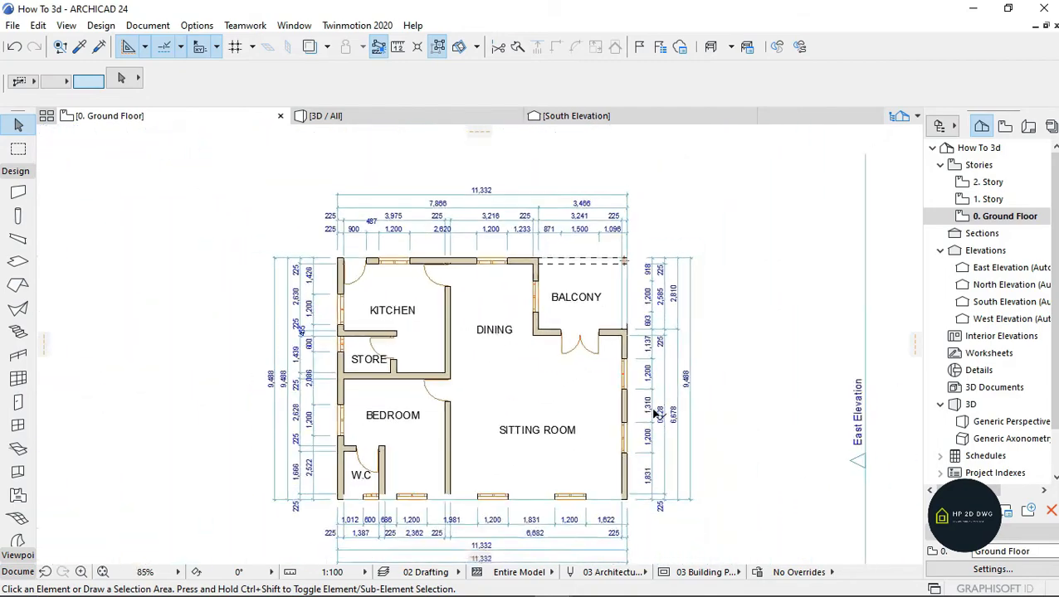
pyautogui.scroll(4, 655, 349)
pyautogui.scroll(1, 667, 233)
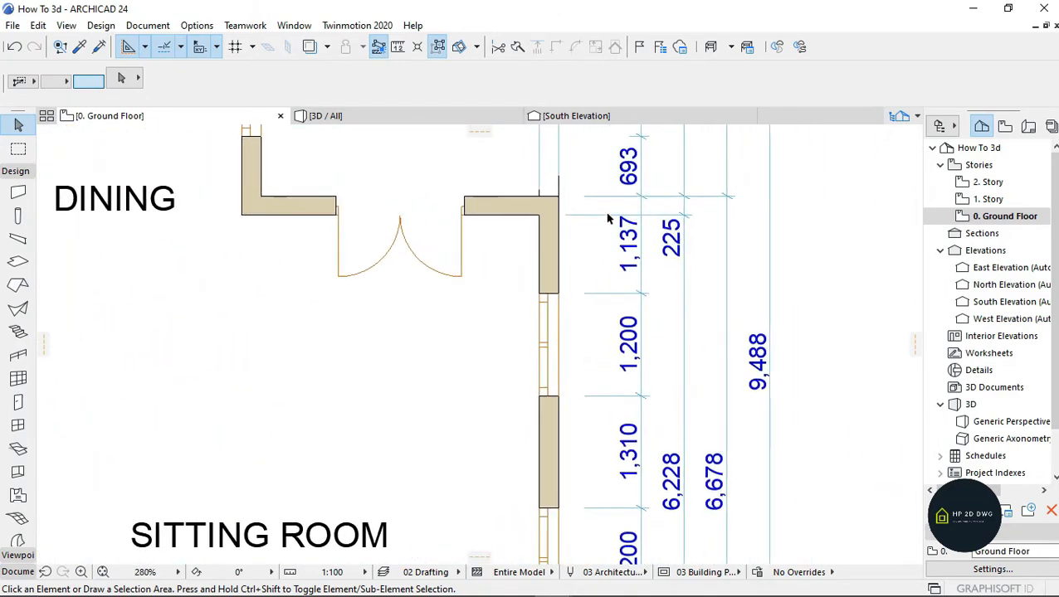
pyautogui.scroll(-2, 624, 220)
pyautogui.scroll(2, 670, 256)
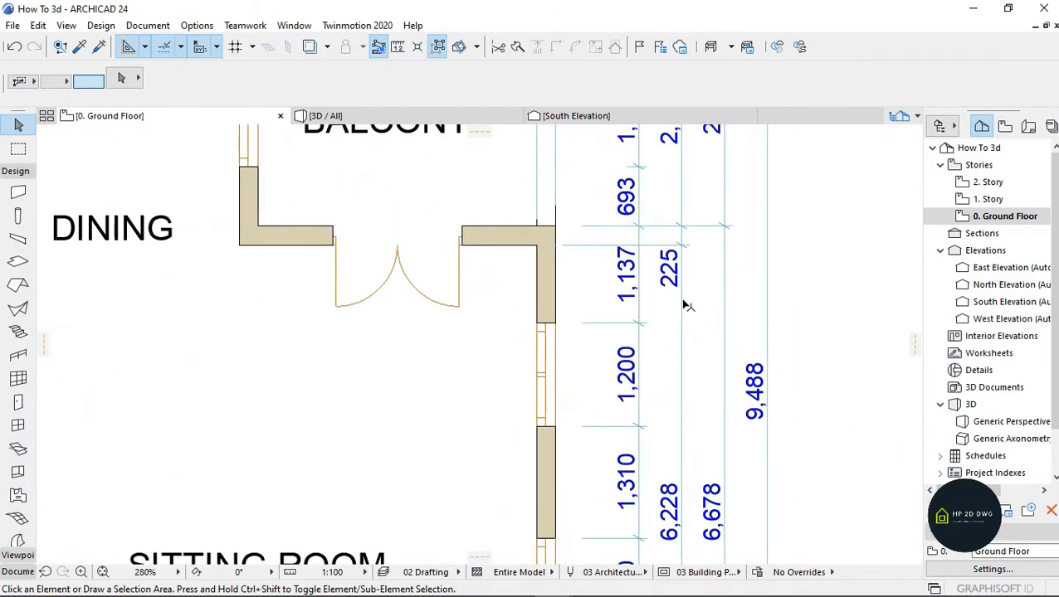
pyautogui.scroll(-5, 676, 312)
pyautogui.scroll(4, 656, 311)
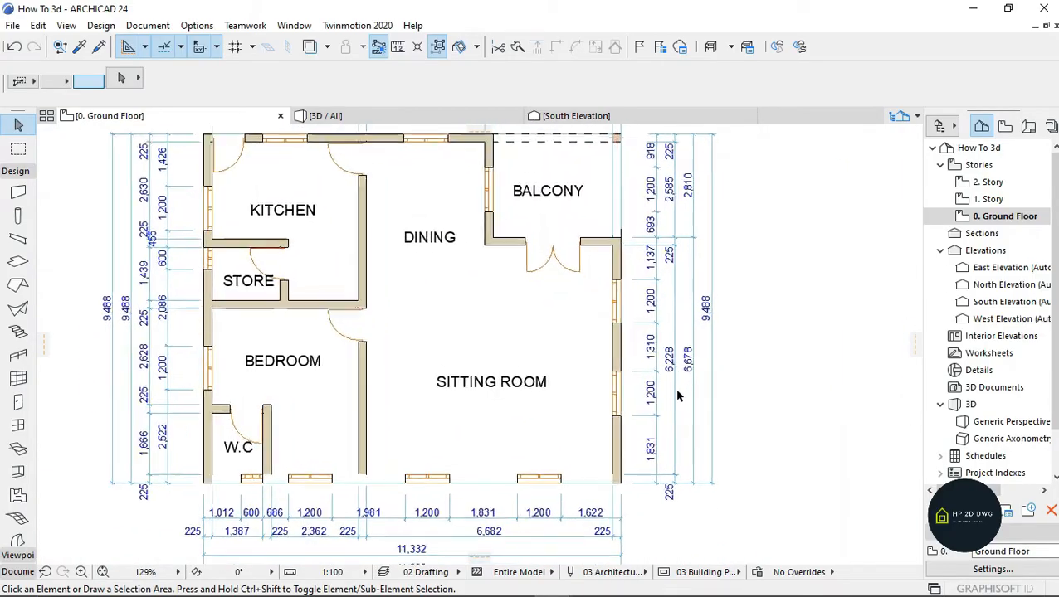
pyautogui.scroll(1, 656, 311)
pyautogui.scroll(-2, 653, 249)
pyautogui.scroll(4, 645, 415)
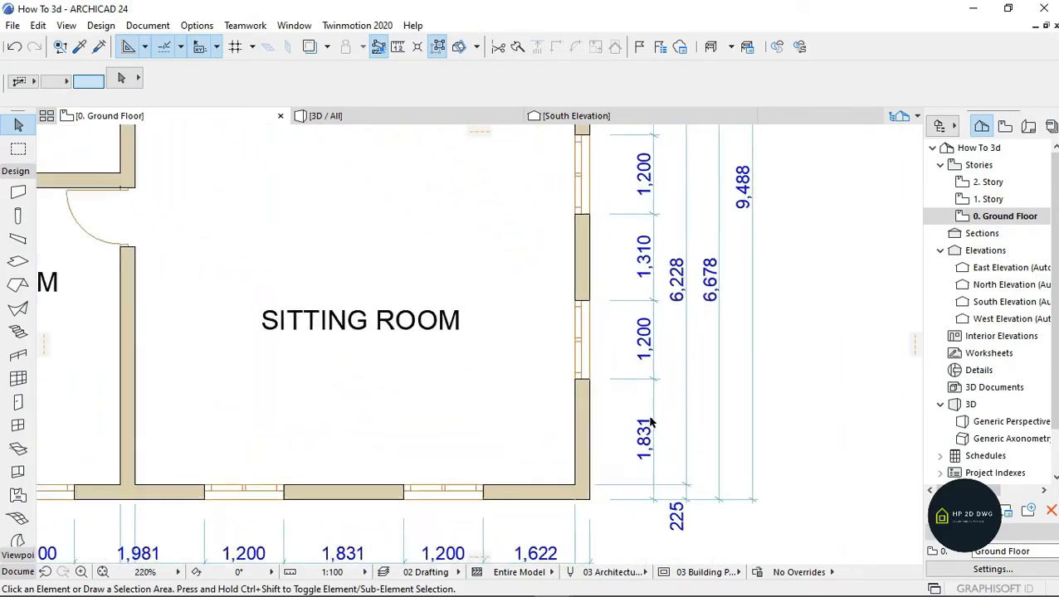
pyautogui.scroll(-3, 661, 347)
pyautogui.scroll(-3, 655, 398)
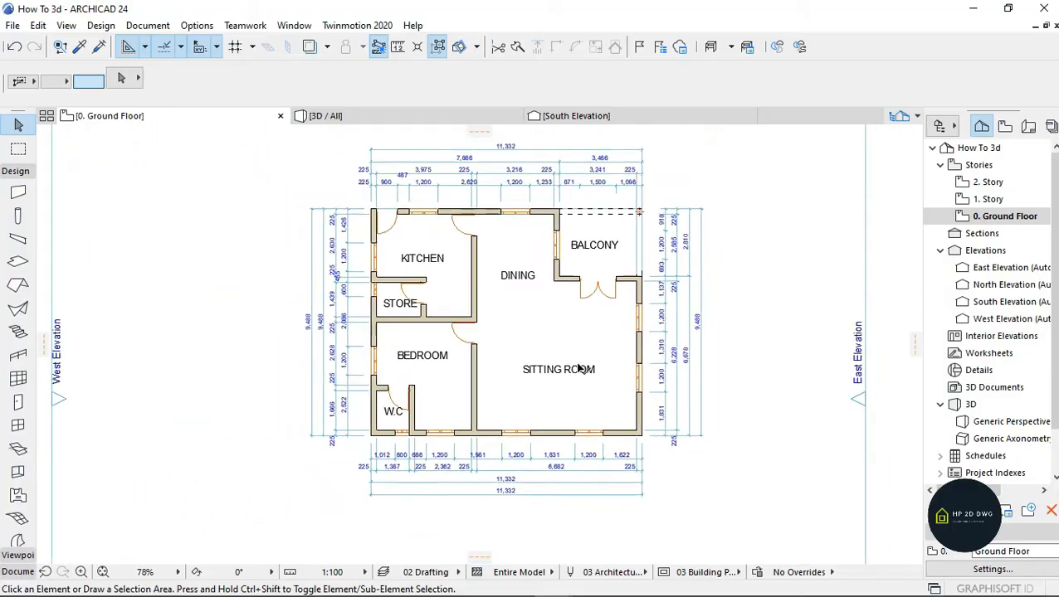
# Step: Shorten the north opening chain's easternmost witness line so it ends above the balcony column
pyautogui.scroll(4, 610, 239)
pyautogui.scroll(2, 618, 259)
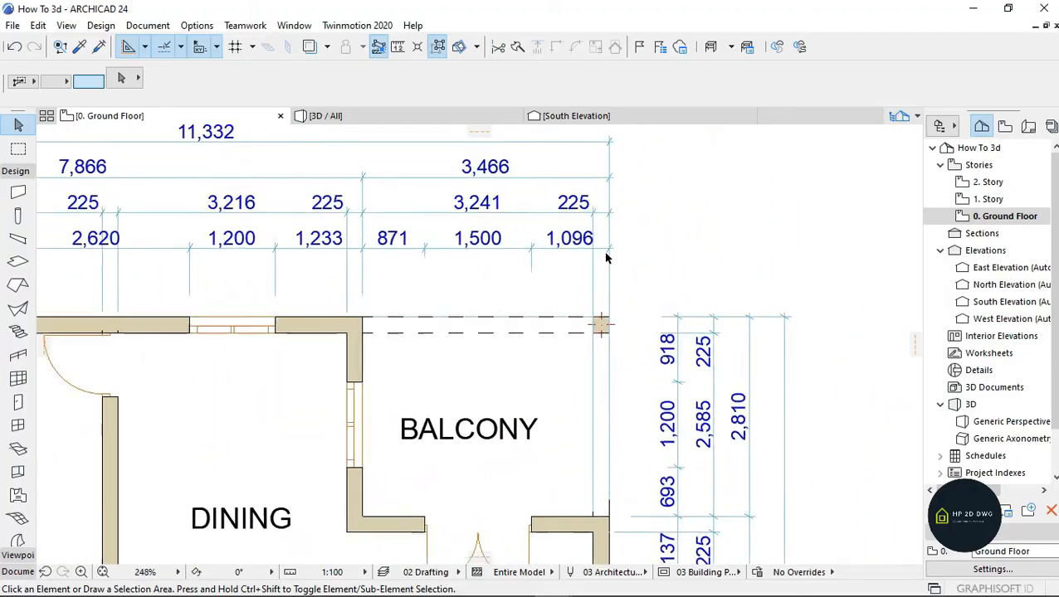
pyautogui.doubleClick(608, 249)
pyautogui.press('Escape')
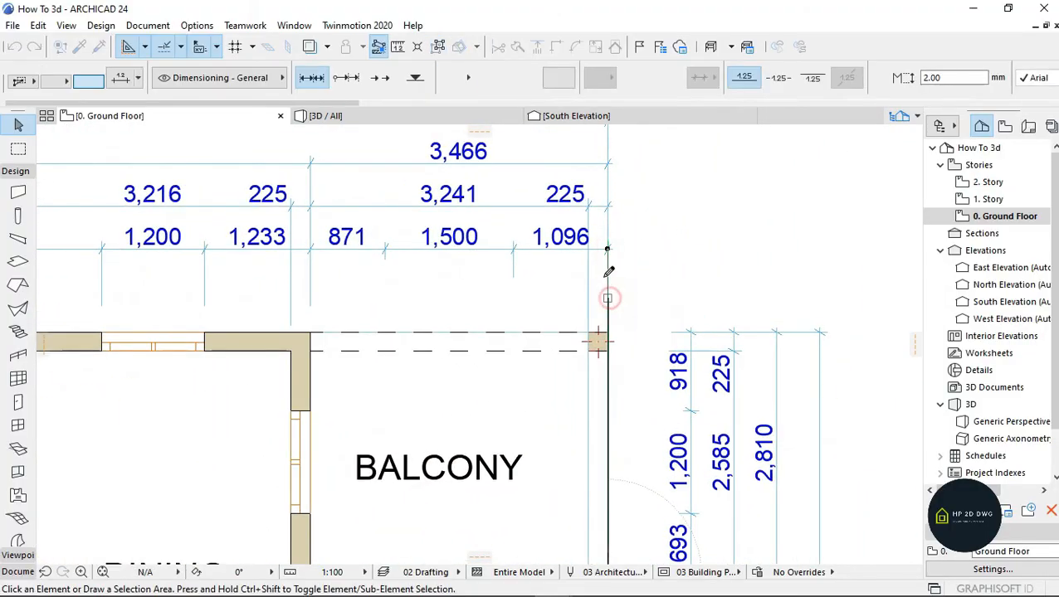
pyautogui.press('Escape')
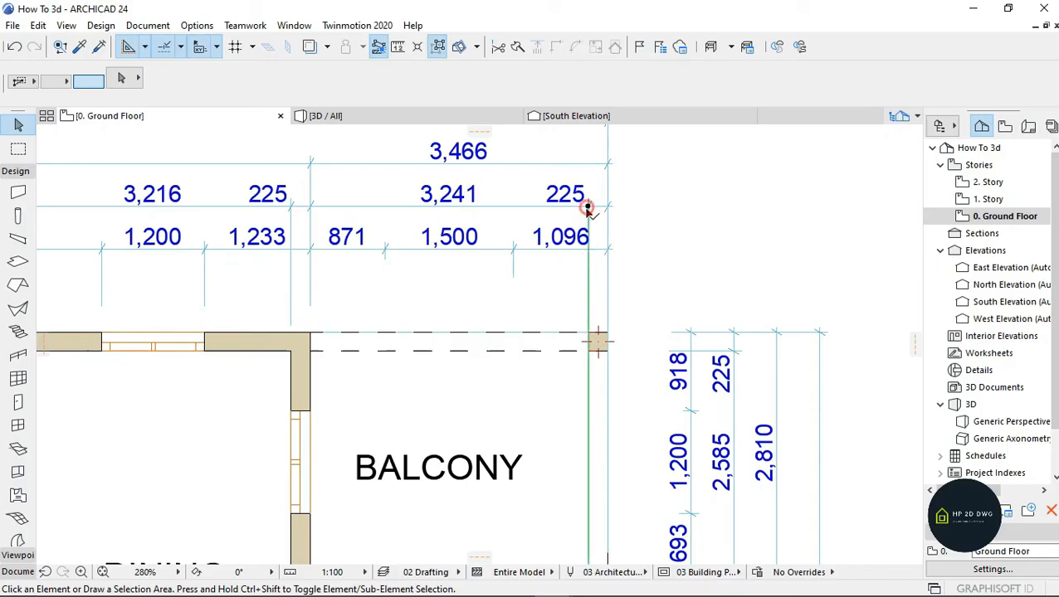
# Step: Shorten the second north chain's witness line at the balcony column's inner face so it ends above the column
pyautogui.doubleClick(586, 208)
pyautogui.press('Escape')
pyautogui.press('Escape')
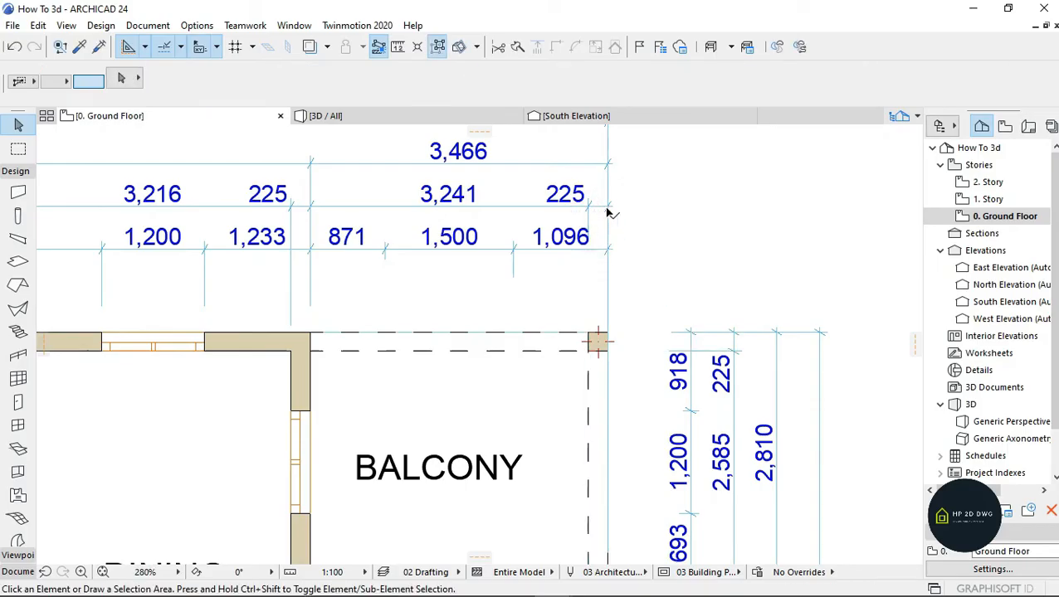
# Step: Try to shorten the second north chain's easternmost witness line along the balcony's outer edge, and undo the change
pyautogui.doubleClick(608, 207)
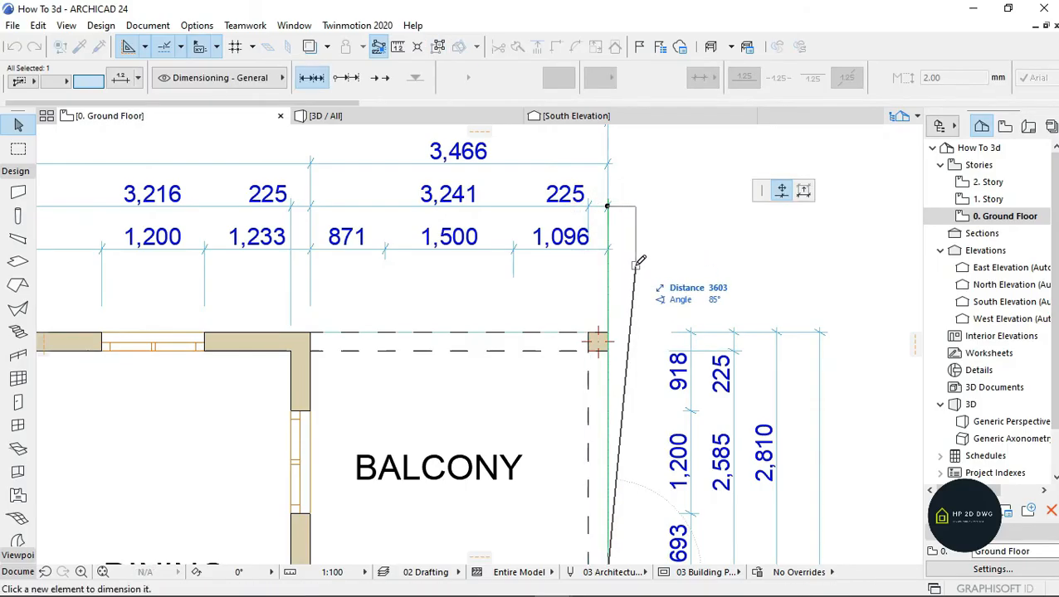
pyautogui.scroll(-3, 633, 257)
pyautogui.scroll(2, 626, 244)
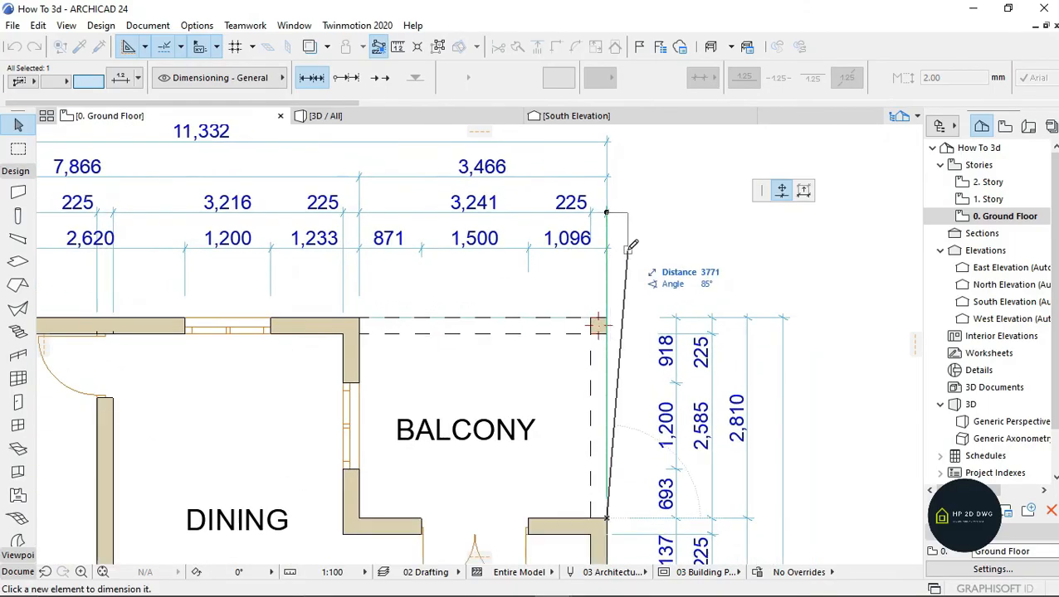
pyautogui.click(630, 244)
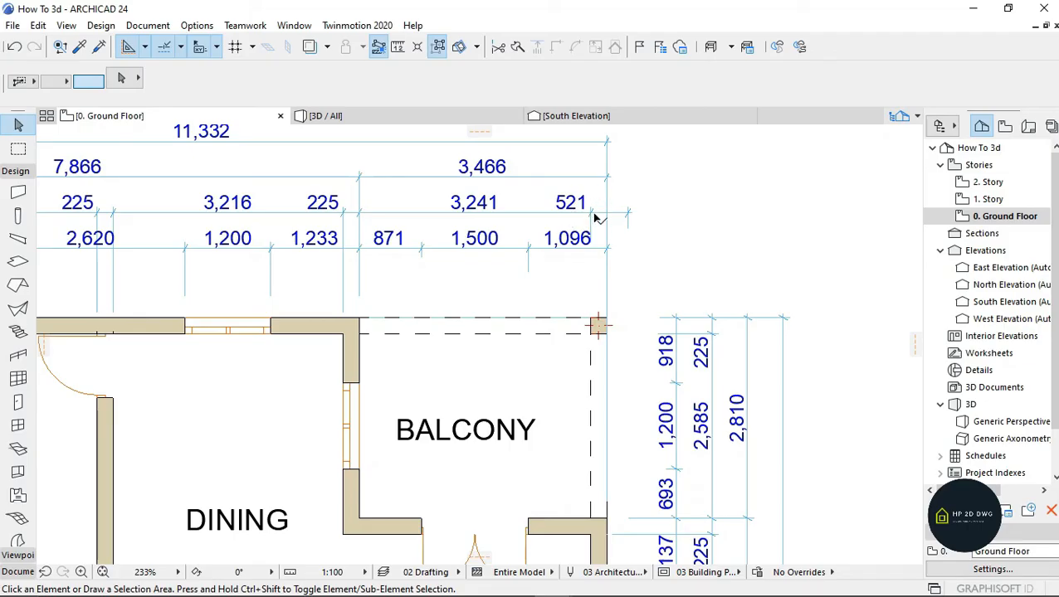
pyautogui.hotkey('ctrl', 'z')
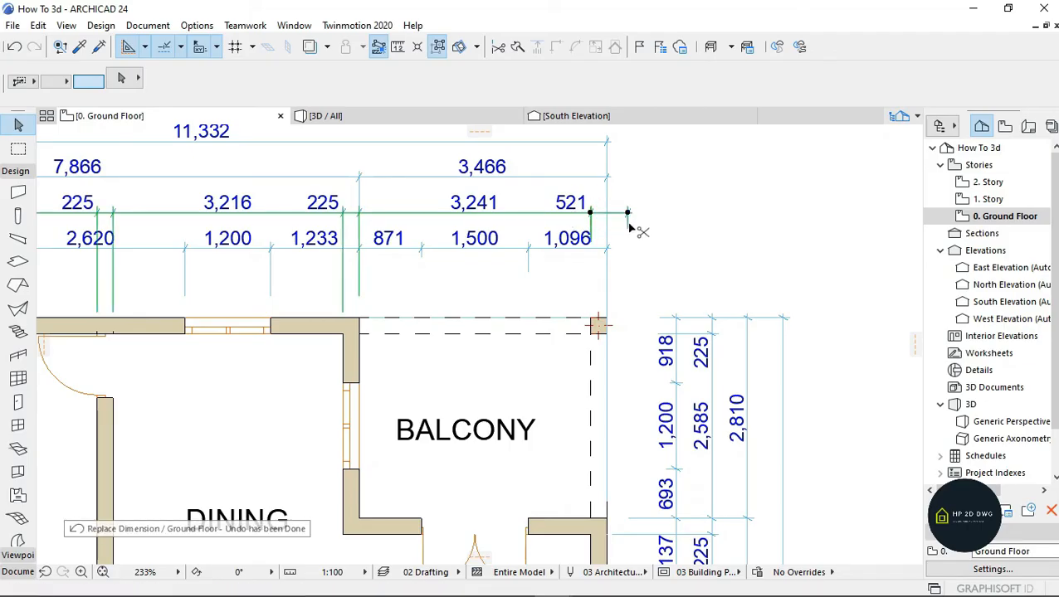
# Step: Shorten the easternmost witness lines of the second and third north chains so they end above the balcony column
pyautogui.click(607, 213)
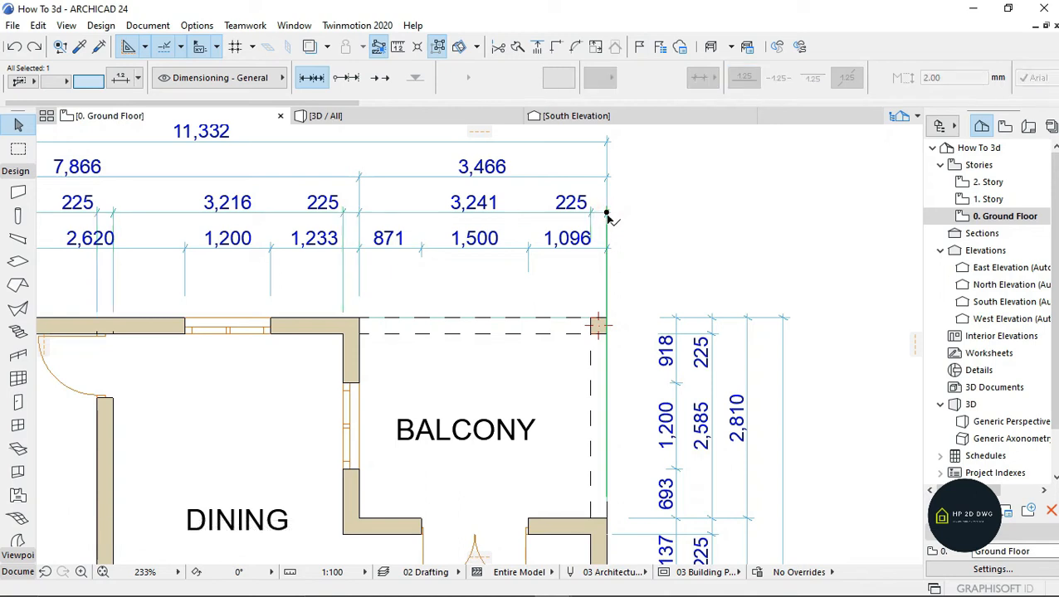
pyautogui.click(606, 213)
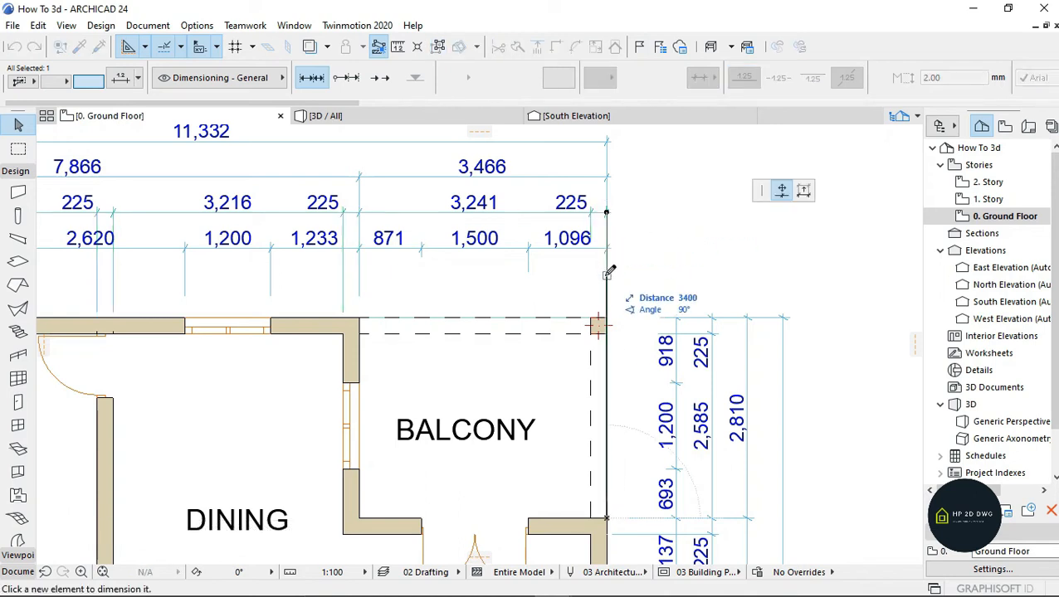
pyautogui.press('Escape')
pyautogui.press('Escape')
pyautogui.doubleClick(607, 177)
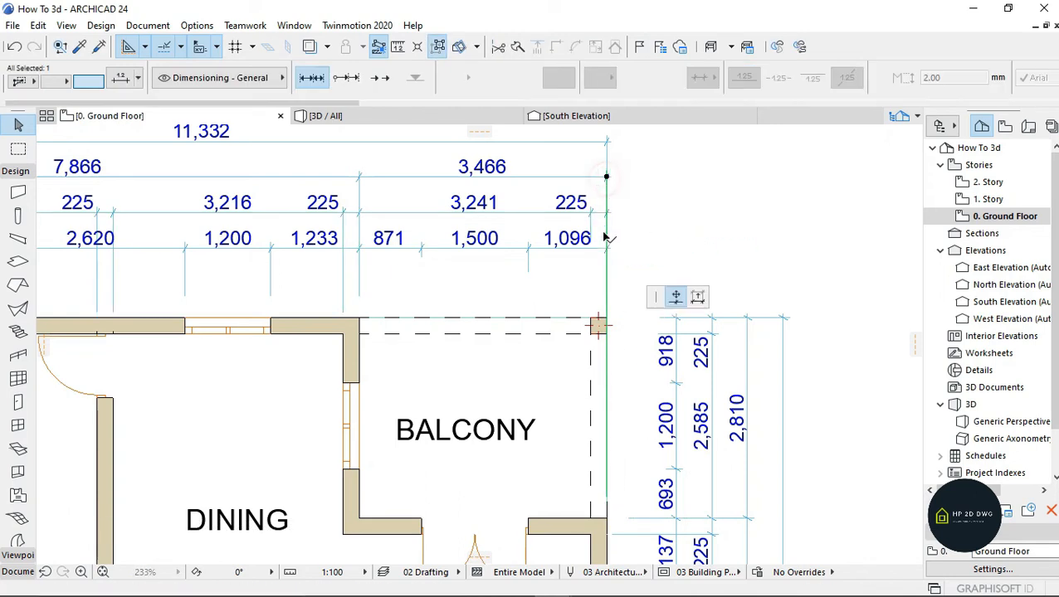
pyautogui.press('Escape')
pyautogui.press('Escape')
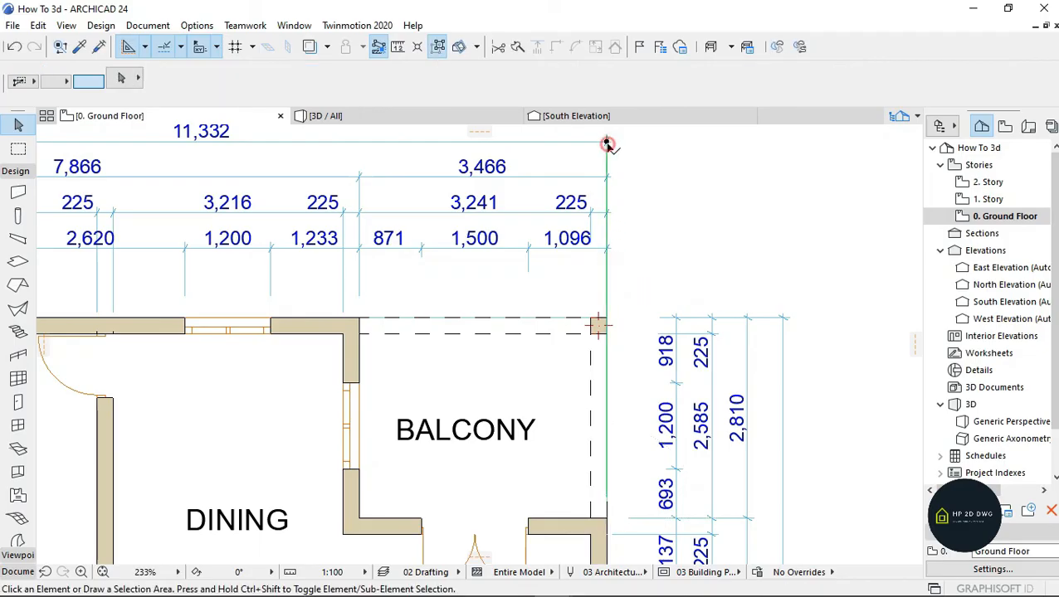
# Step: Shorten the outermost north chain's easternmost witness line, keeping its end vertically aligned above the balcony column
pyautogui.click(607, 143)
pyautogui.click(607, 143)
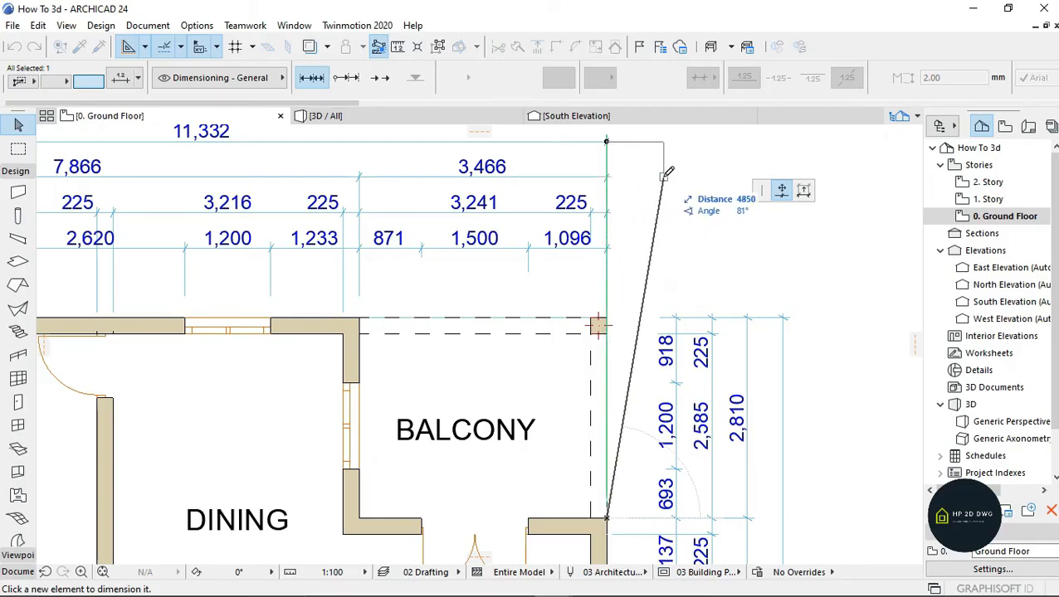
pyautogui.press('shift')
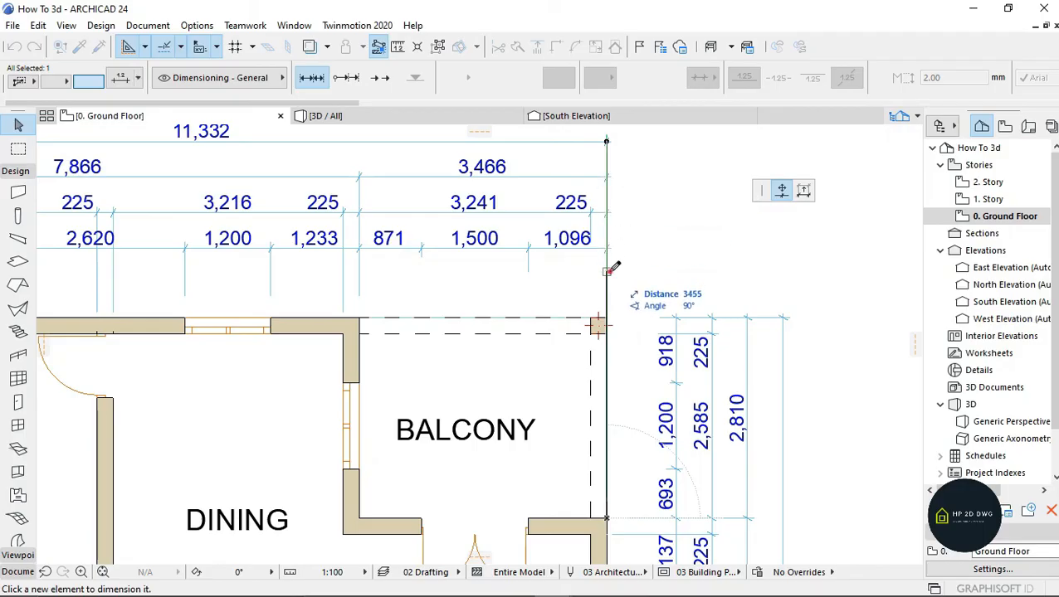
pyautogui.press('Escape')
# Step: Examine the balcony edge and the dimension chains around the whole plan for witness lines crossing the drawing
pyautogui.scroll(-5, 627, 238)
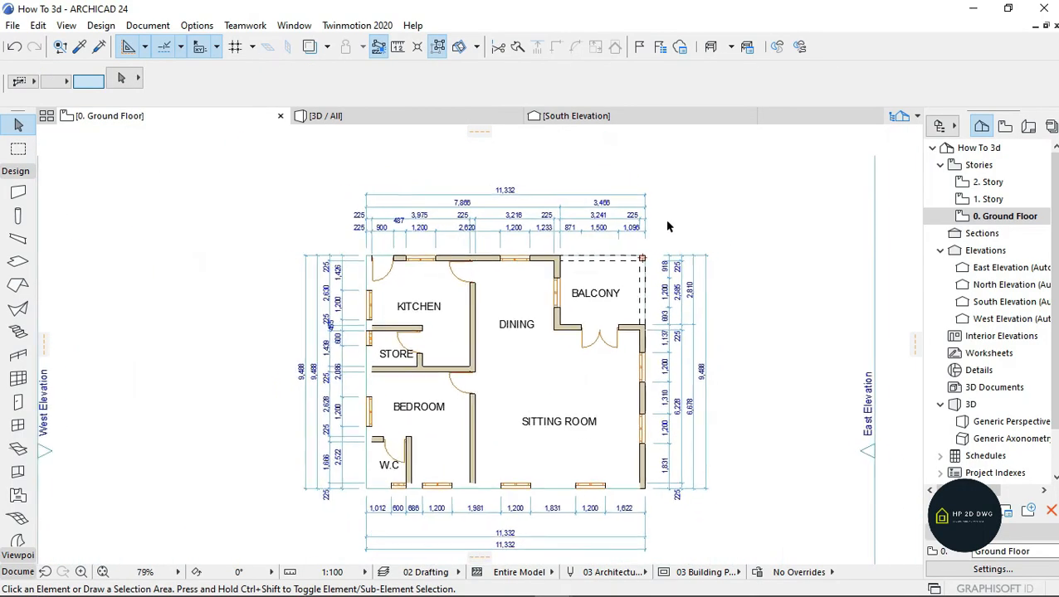
pyautogui.scroll(4, 617, 264)
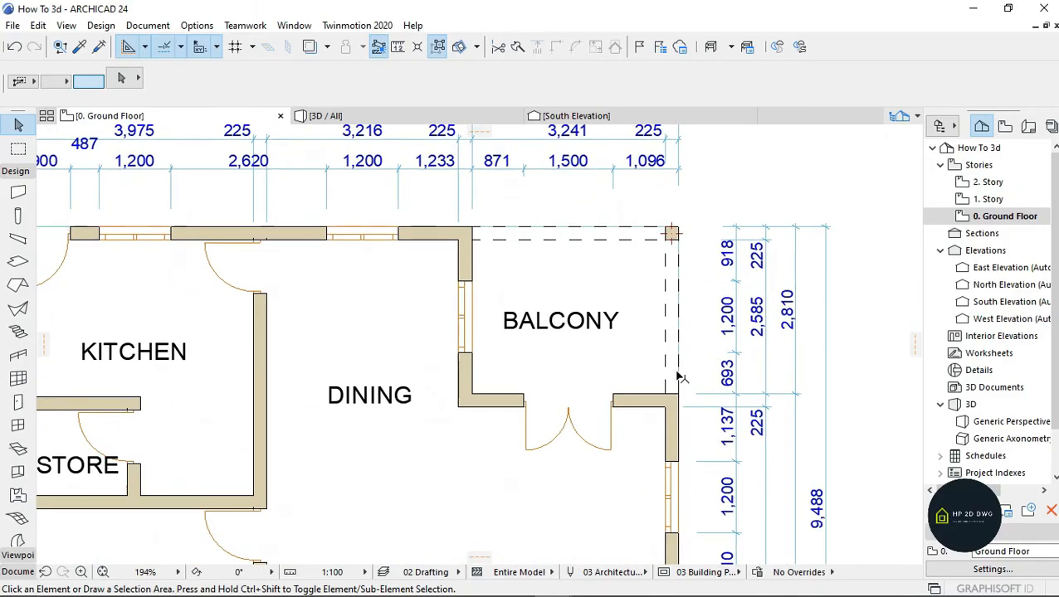
pyautogui.scroll(-5, 604, 280)
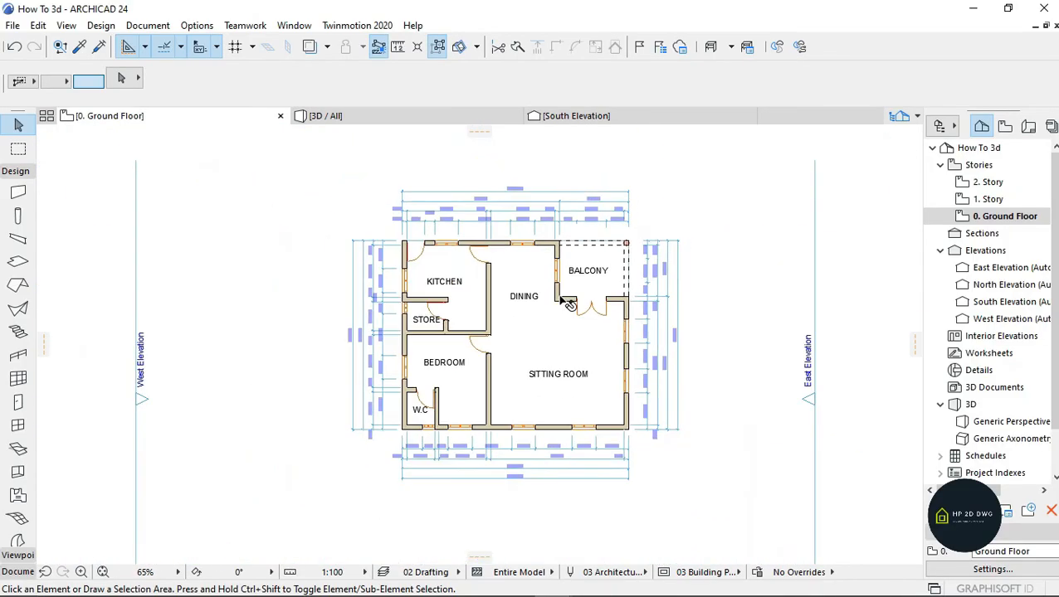
pyautogui.scroll(1, 544, 260)
pyautogui.scroll(1, 531, 285)
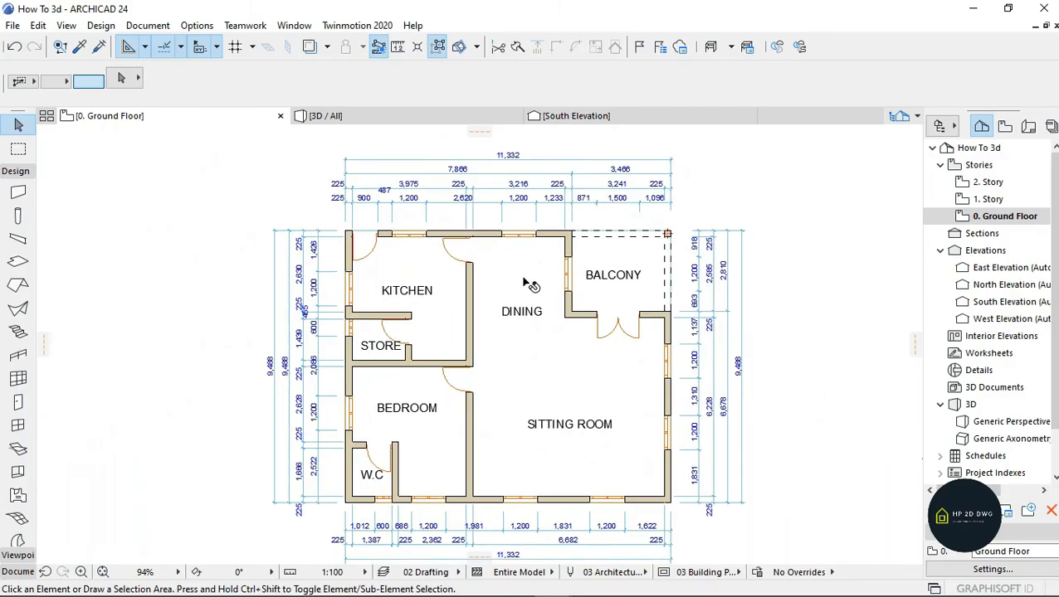
pyautogui.scroll(-1, 529, 287)
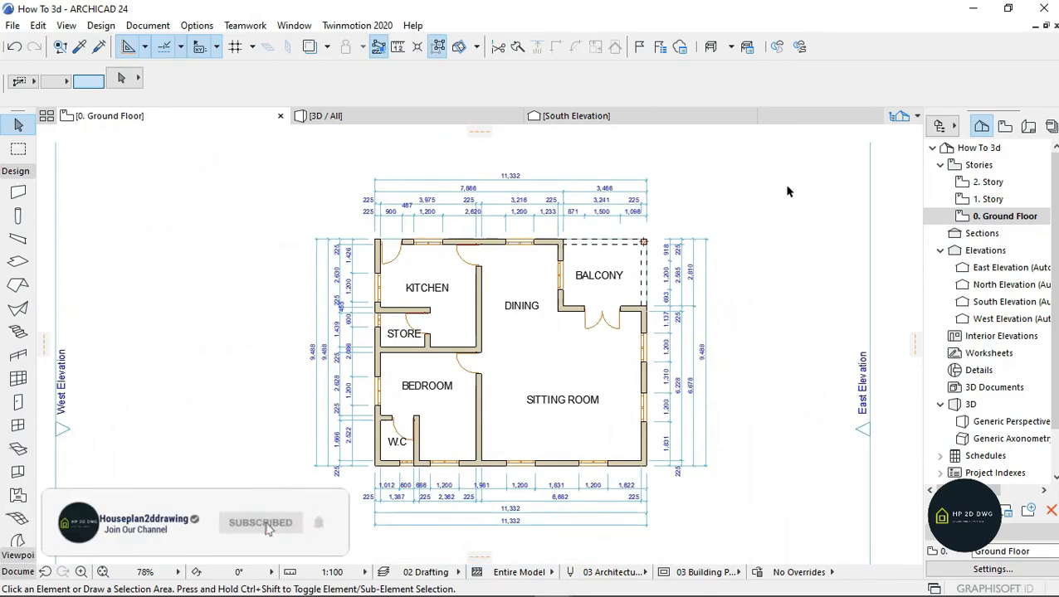